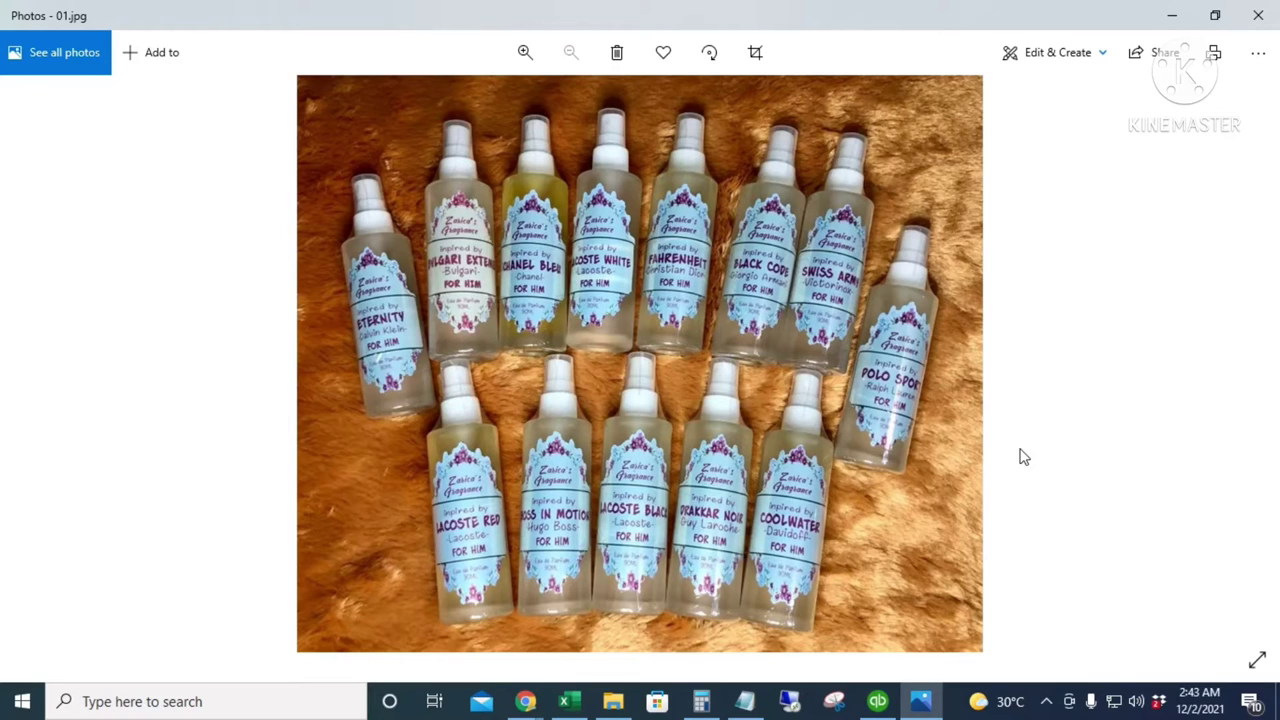
Step through the perfume product photos to the HOSH Fashion Line 85ML bottles photo
{"action": "left_click", "coordinate": [1247, 360]}
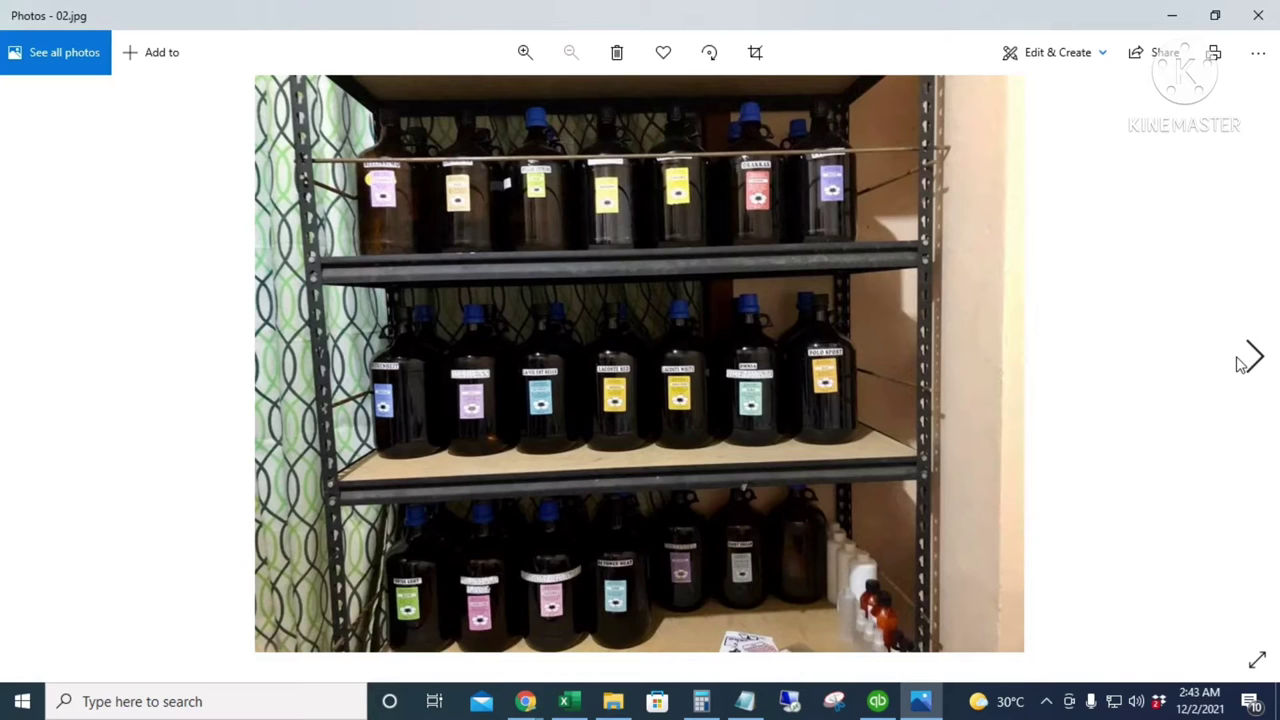
{"action": "left_click", "coordinate": [1240, 363]}
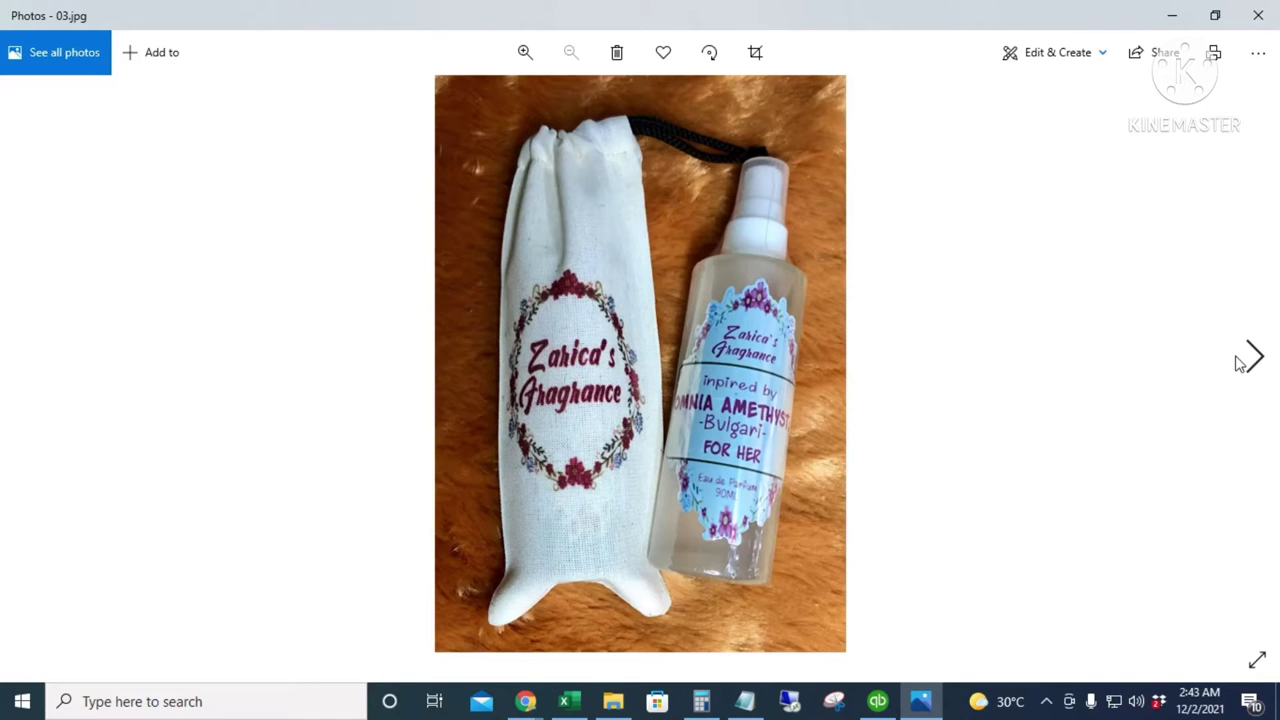
{"action": "left_click", "coordinate": [1240, 363]}
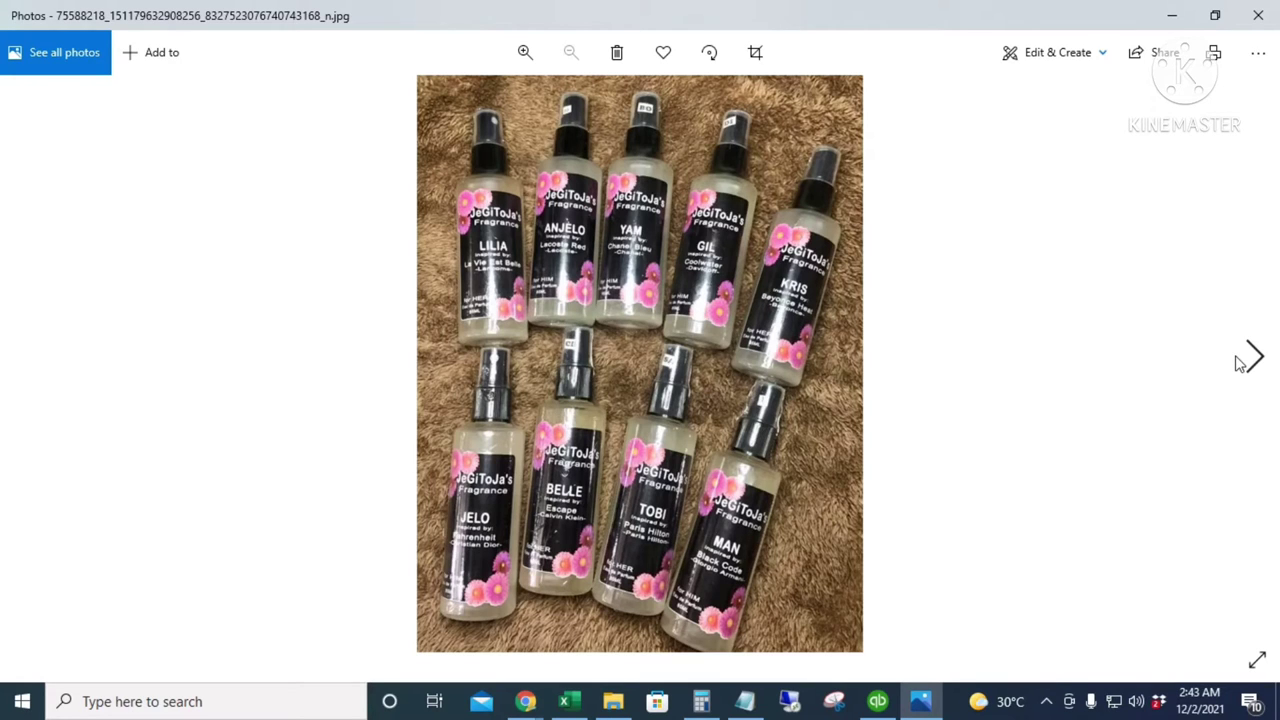
{"action": "left_click", "coordinate": [1240, 363]}
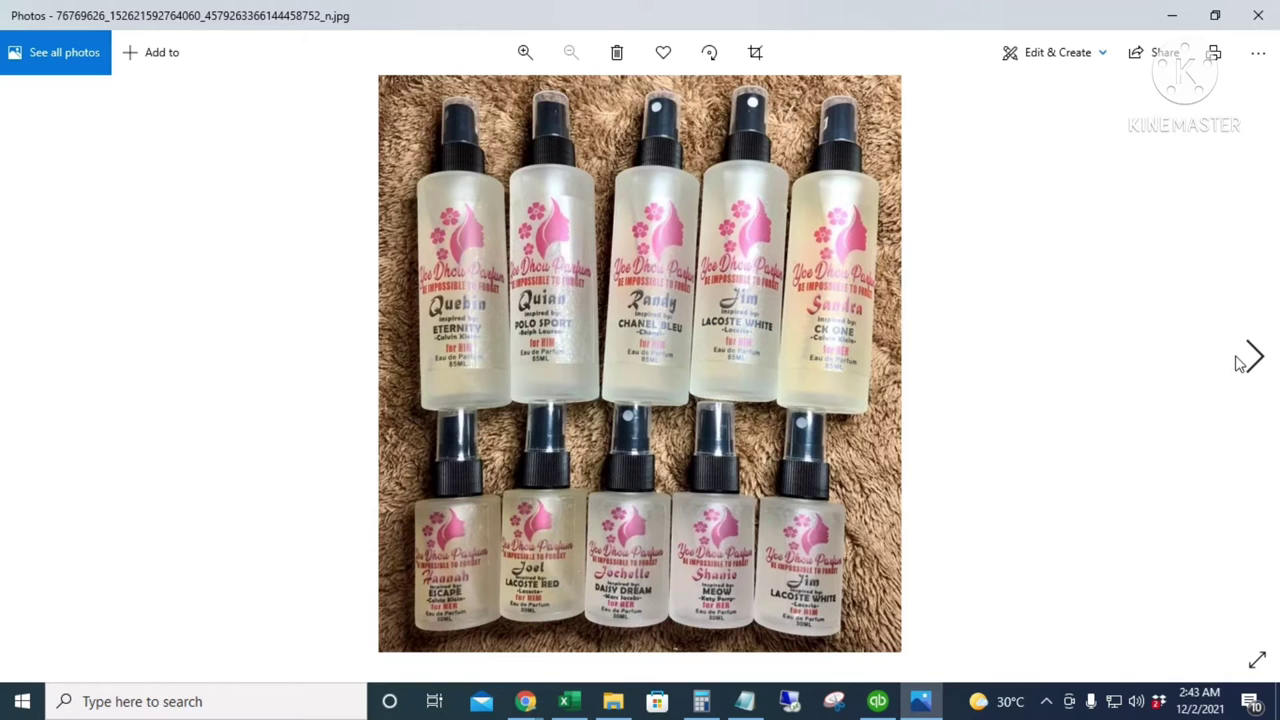
{"action": "left_click", "coordinate": [1240, 363]}
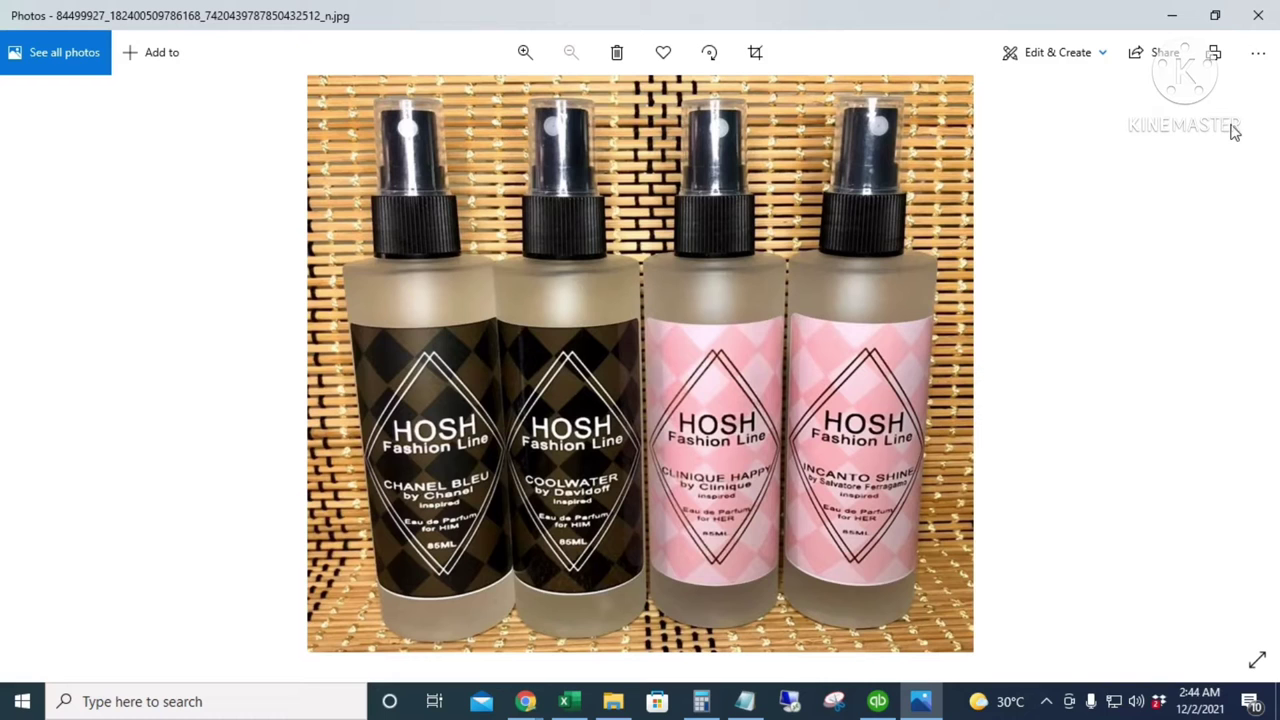
Close Photos, open the Item List and review raw materials FIX, DPG/PPG, PGA, DW and FO
{"action": "left_click", "coordinate": [1260, 20]}
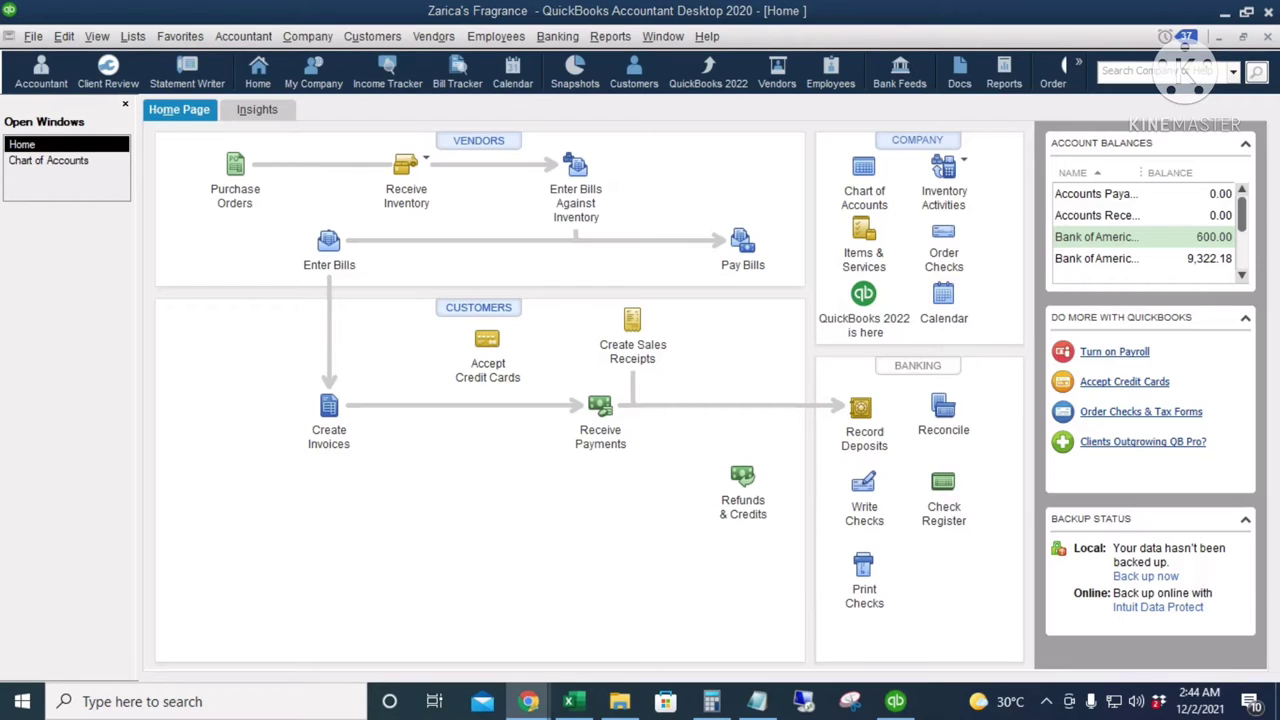
{"action": "left_click", "coordinate": [864, 245]}
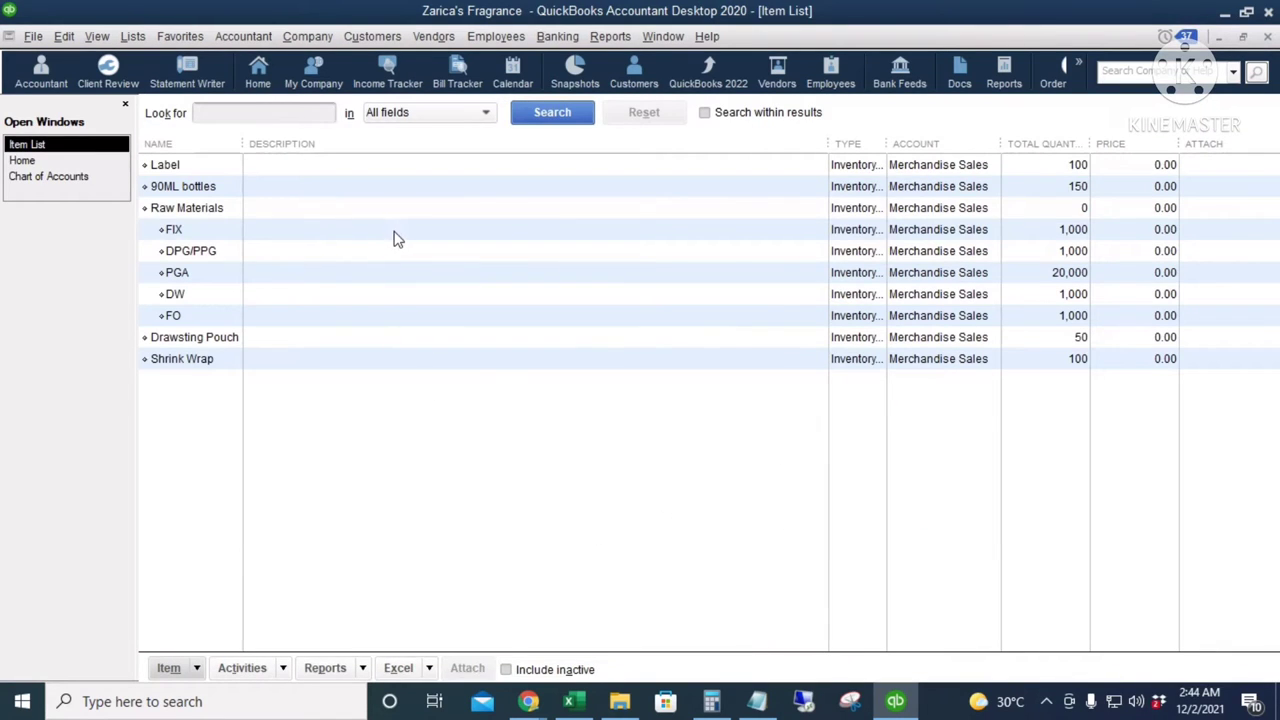
{"action": "left_click", "coordinate": [395, 232]}
{"action": "left_click", "coordinate": [402, 251]}
{"action": "left_click", "coordinate": [410, 276]}
{"action": "left_click", "coordinate": [428, 296]}
{"action": "left_click", "coordinate": [429, 316]}
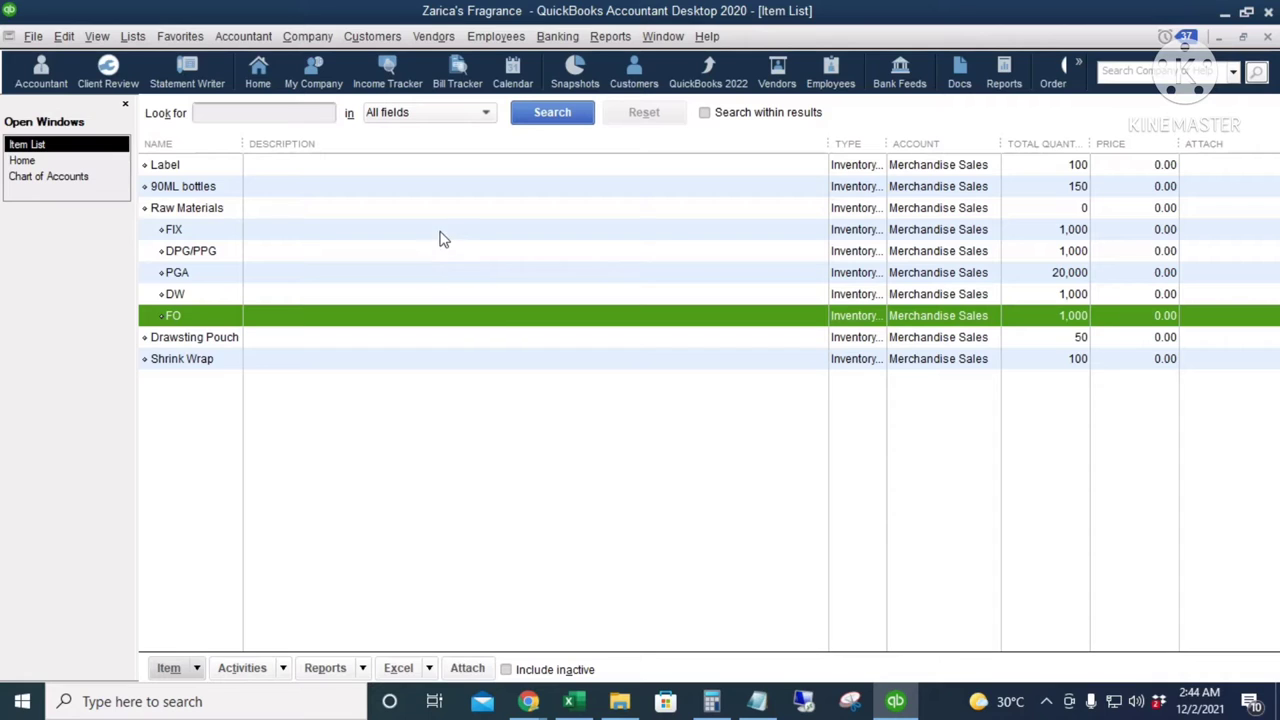
Review the packaging items Label, 90ML bottles, Drawsting Pouch and Shrink Wrap
{"action": "left_click", "coordinate": [429, 166]}
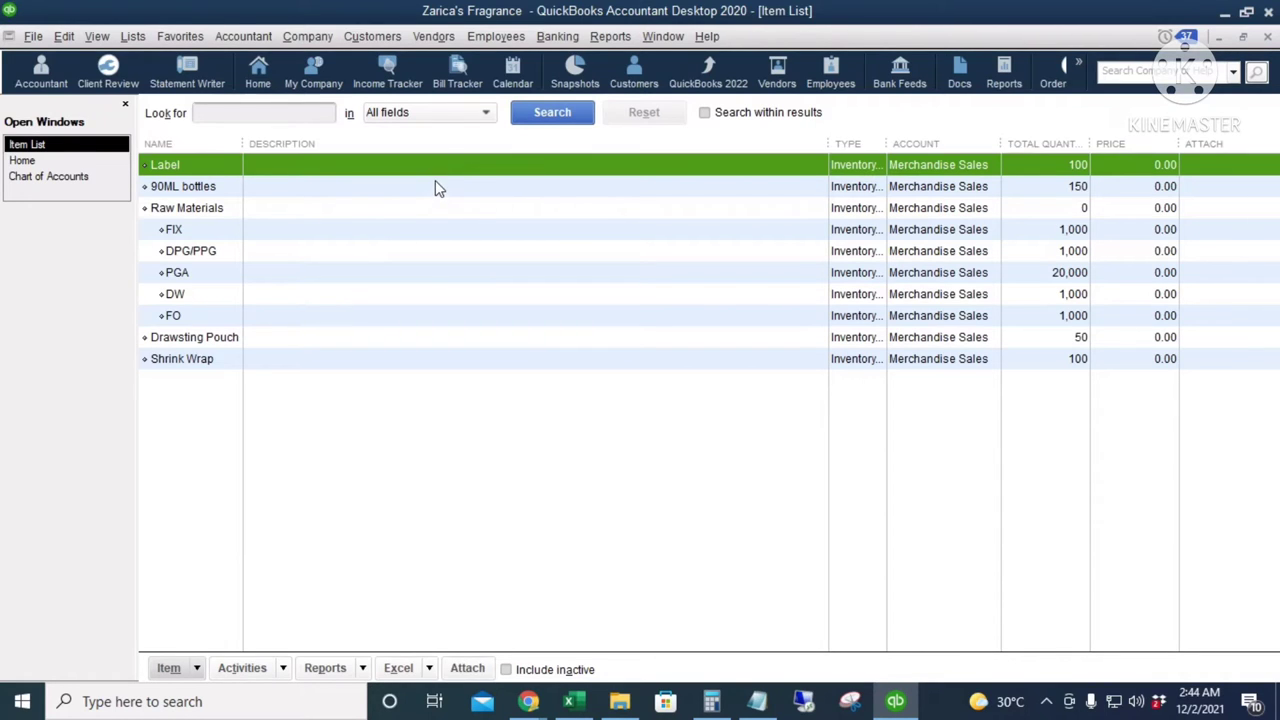
{"action": "left_click", "coordinate": [436, 187]}
{"action": "left_click", "coordinate": [442, 170]}
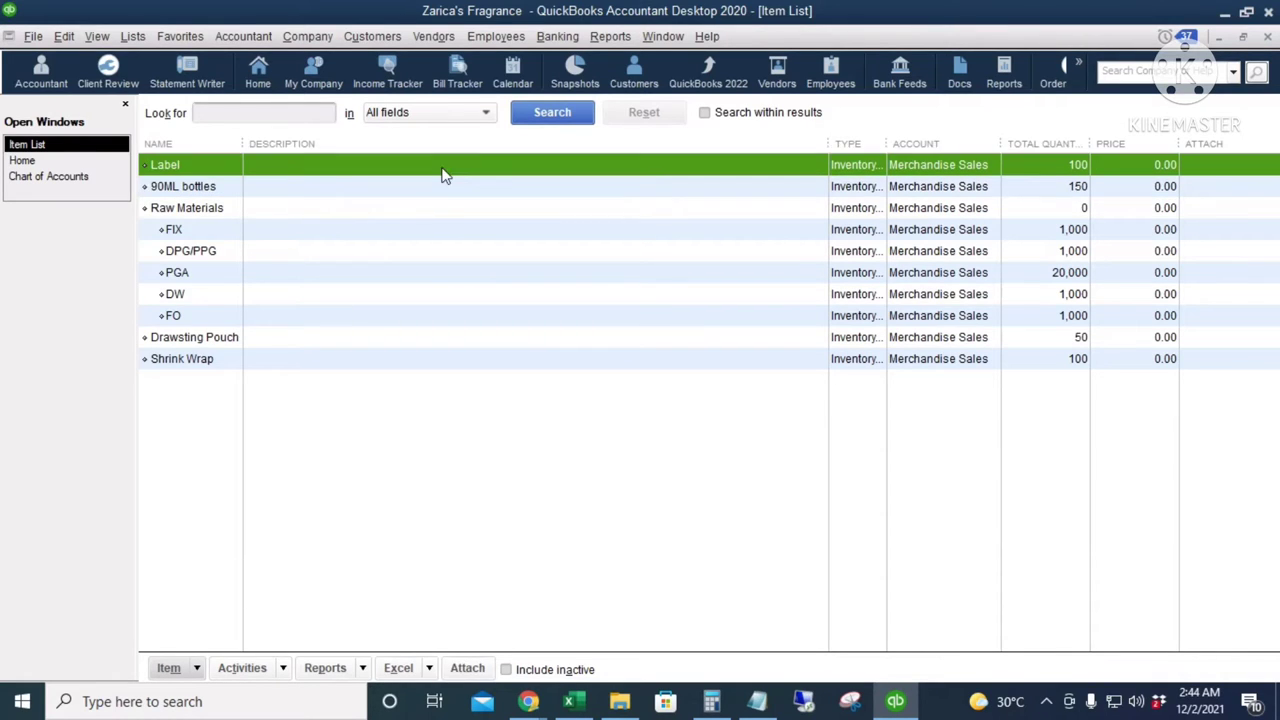
{"action": "left_click", "coordinate": [410, 341]}
{"action": "left_click", "coordinate": [430, 359]}
{"action": "left_click", "coordinate": [504, 433]}
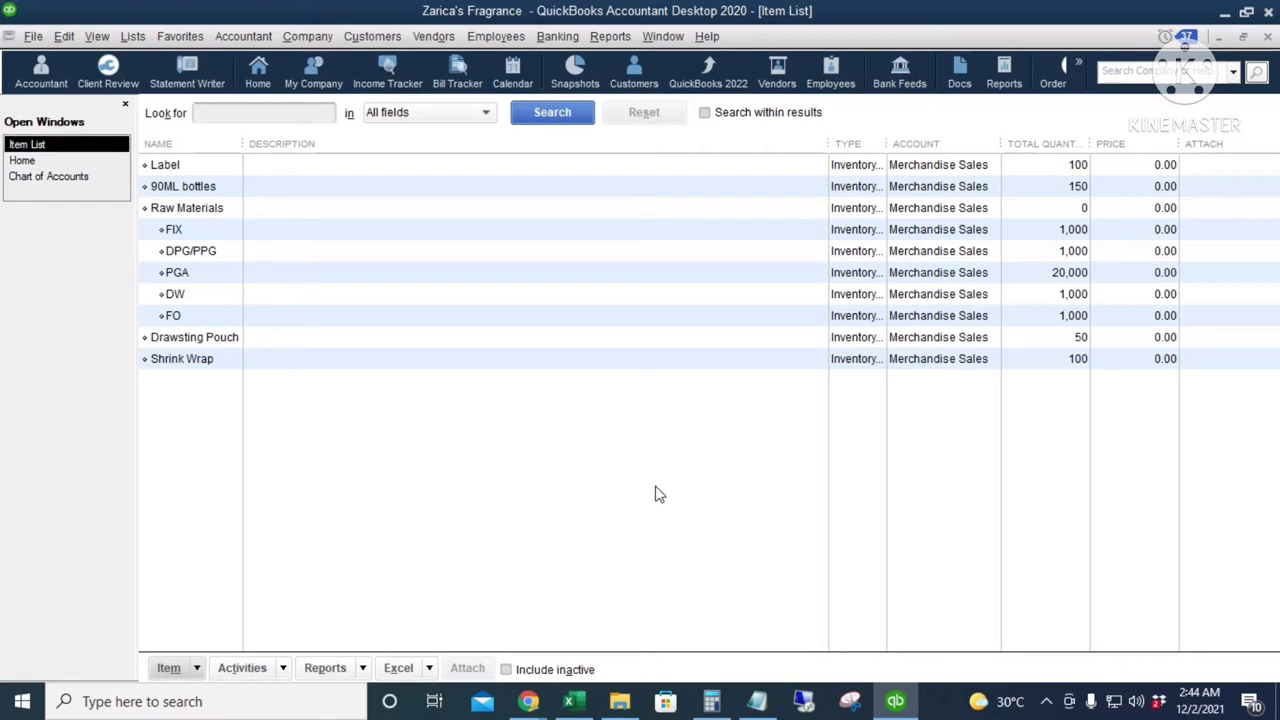
Create a new Inventory Assembly named 'FP - Lacoste Red', reusing the name as its description
{"action": "right_click", "coordinate": [378, 402]}
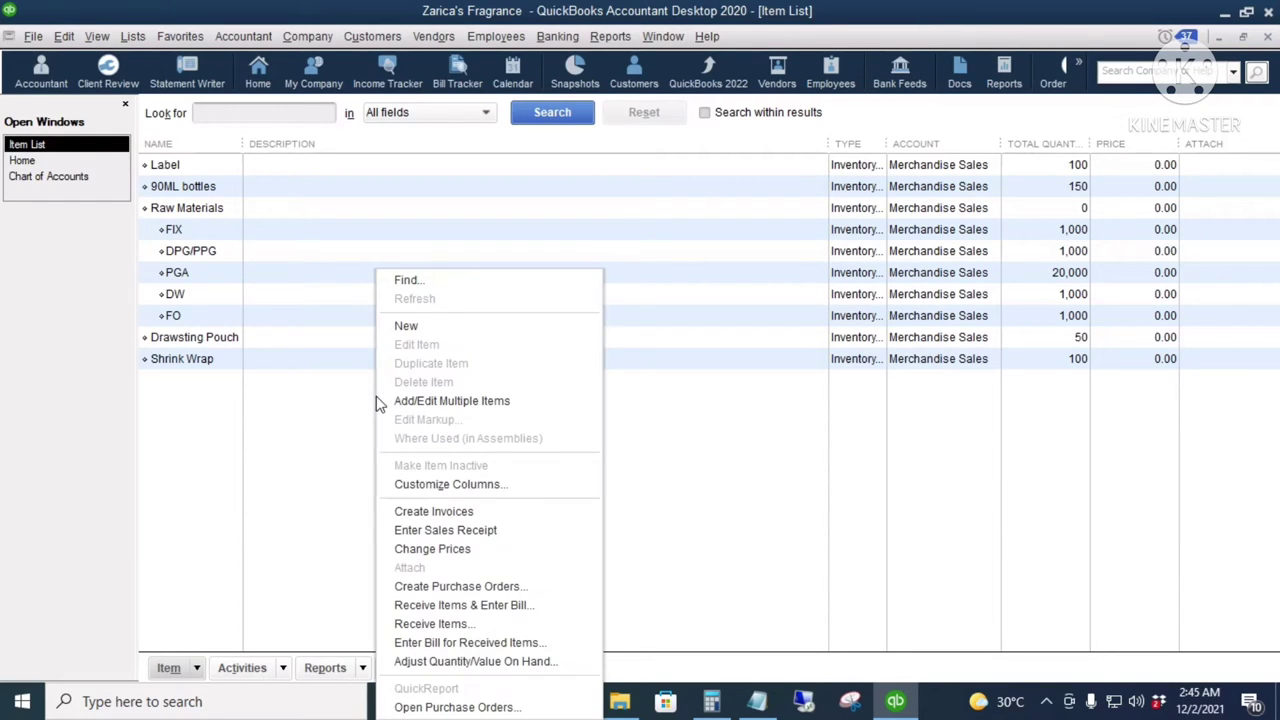
{"action": "left_click", "coordinate": [420, 327]}
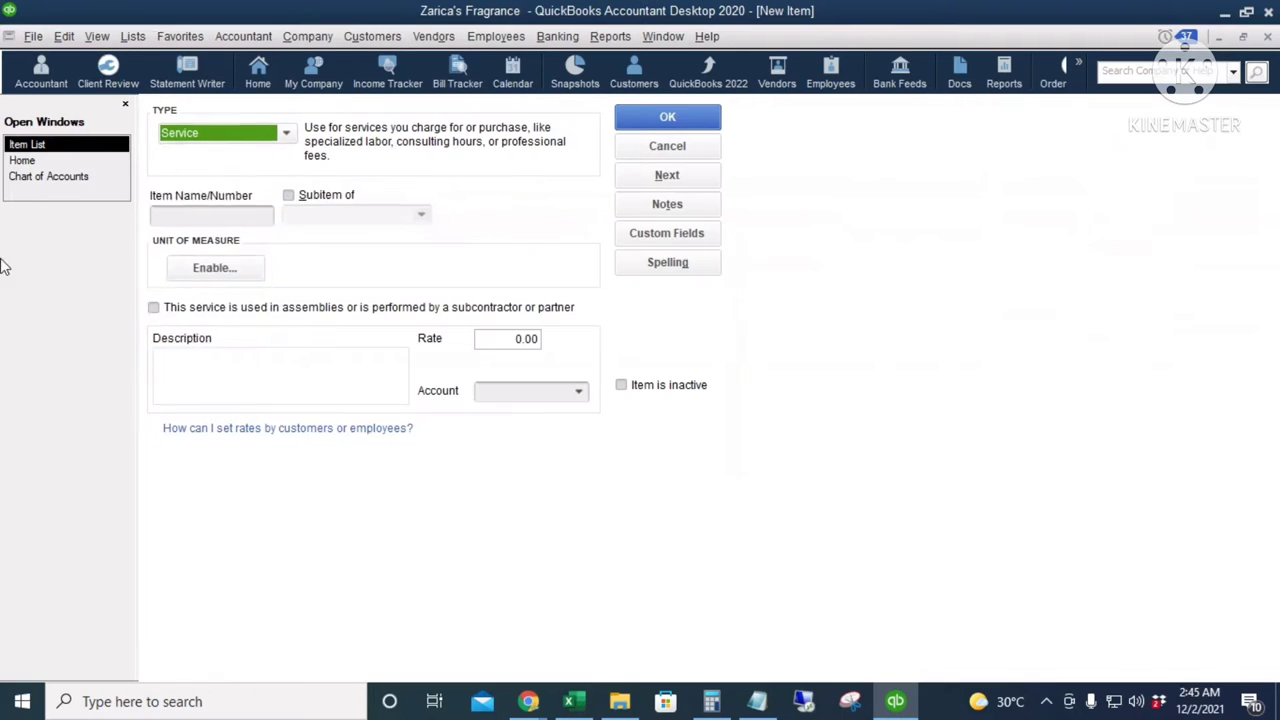
{"action": "left_click", "coordinate": [253, 134]}
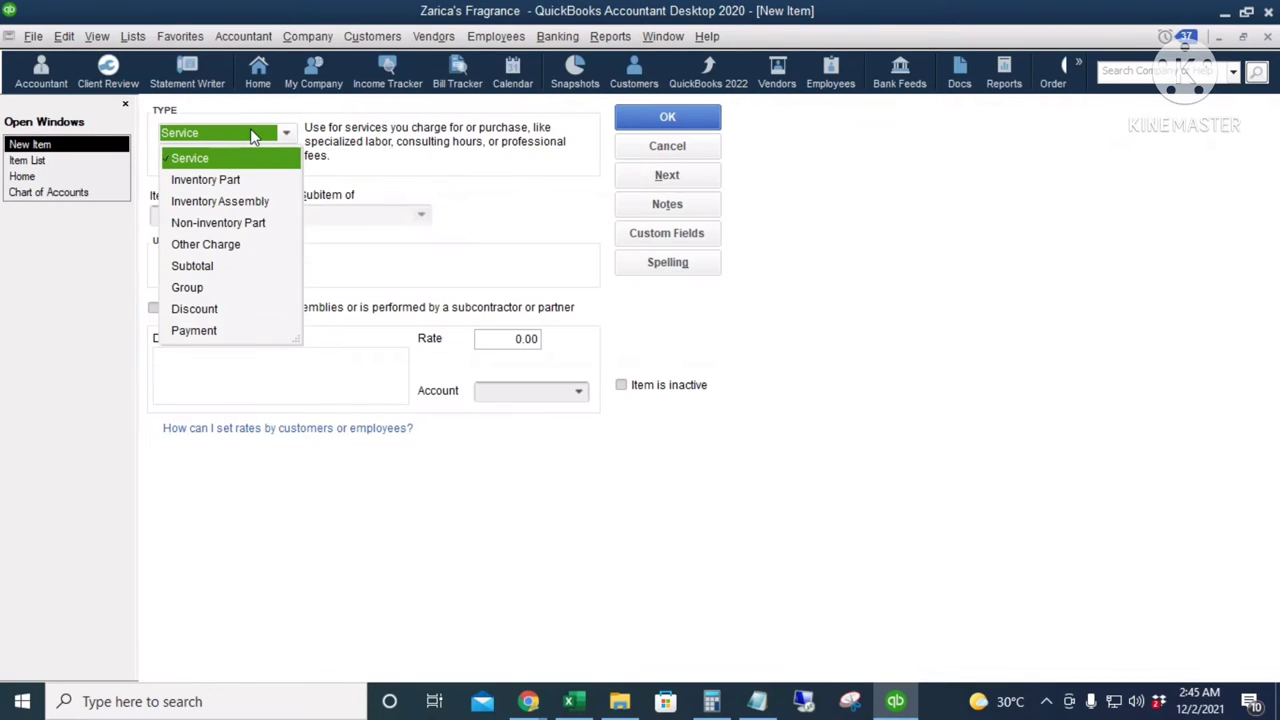
{"action": "left_click", "coordinate": [231, 203]}
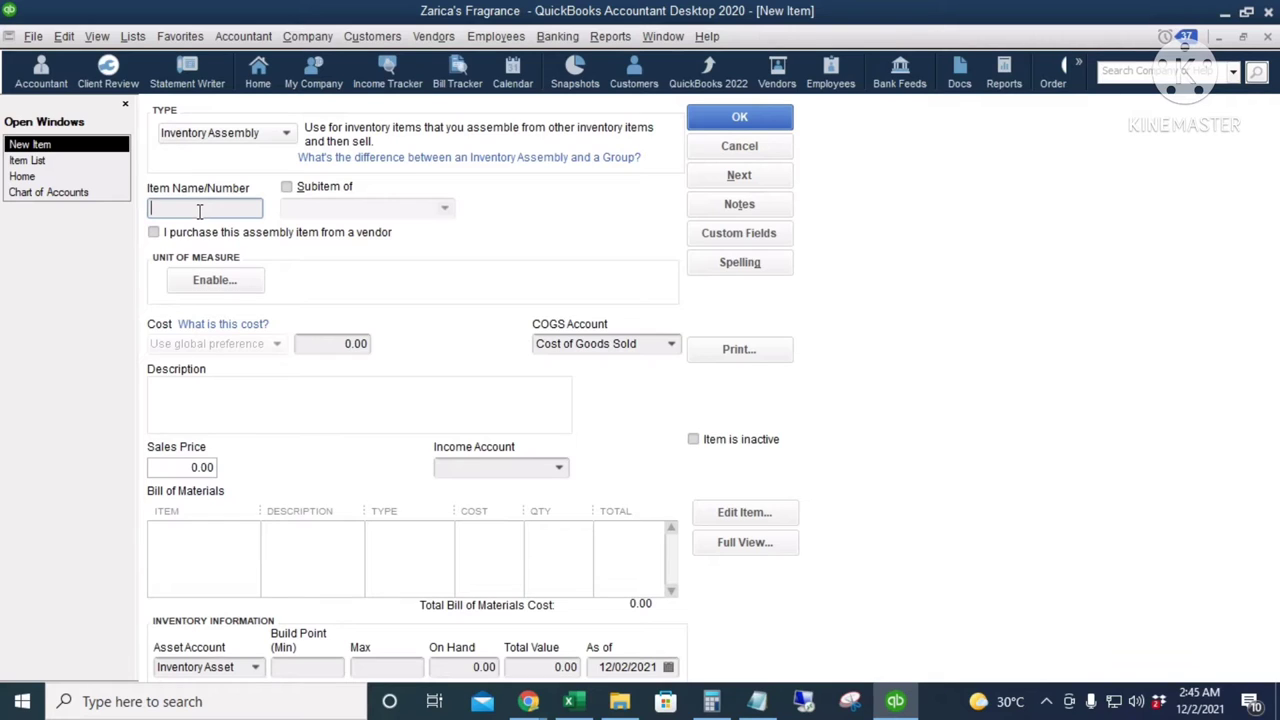
{"action": "type", "text": "FP - Lacoste Red"}
{"action": "left_click_drag", "start_coordinate": [262, 213], "coordinate": [148, 210]}
{"action": "key", "text": "ctrl+c"}
{"action": "left_click", "coordinate": [201, 392]}
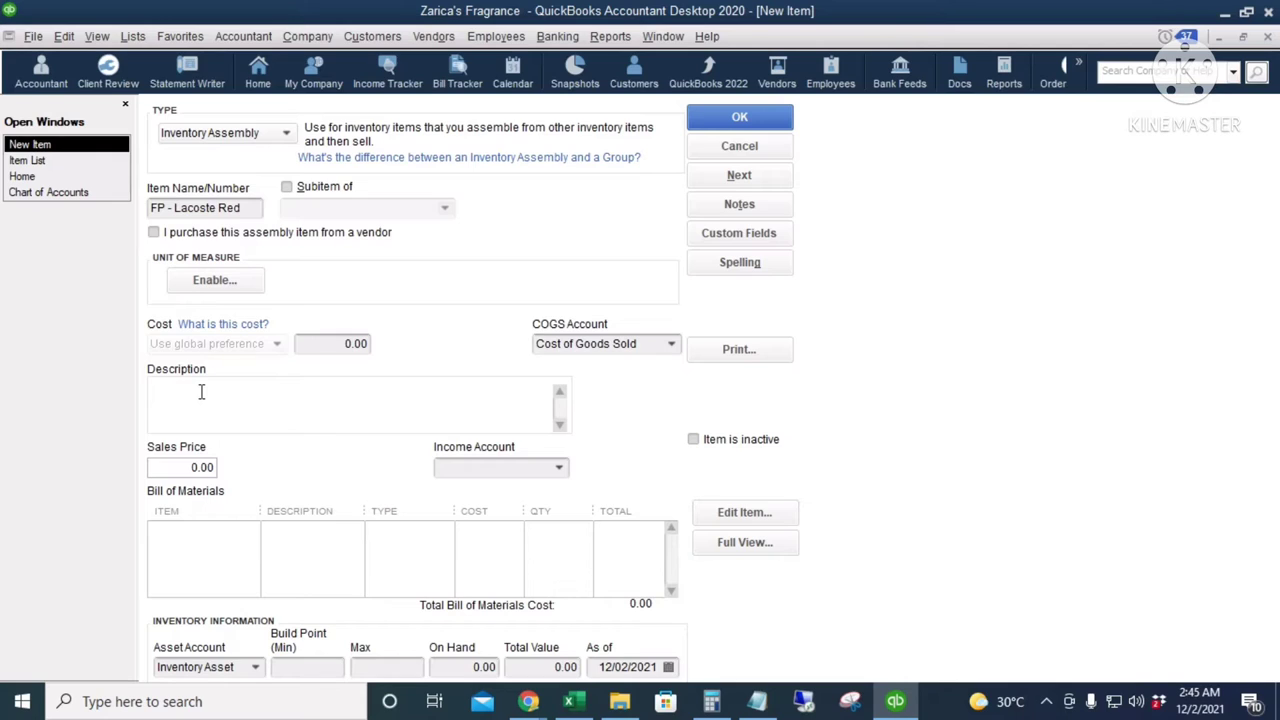
{"action": "key", "text": "ctrl+v"}
Leave cost at 0.00, set sales price 170.00 and income account Merchandise Sales
{"action": "left_click", "coordinate": [345, 344]}
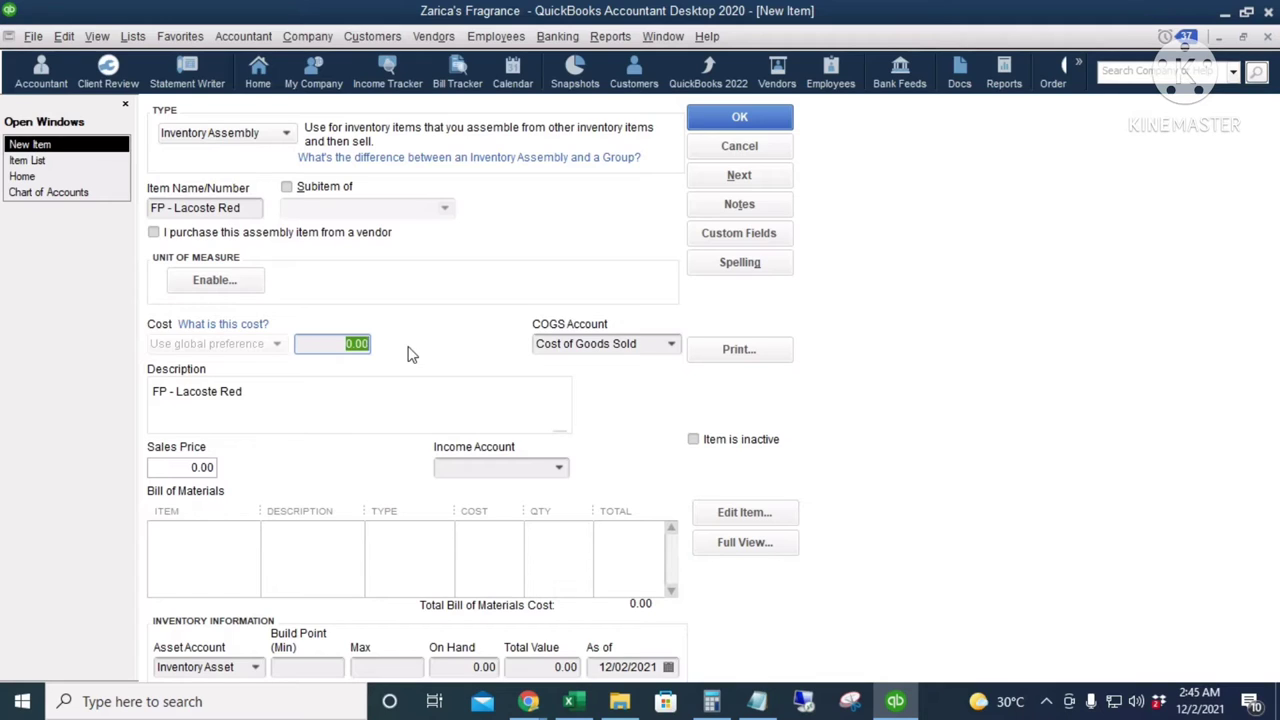
{"action": "key", "text": "Tab"}
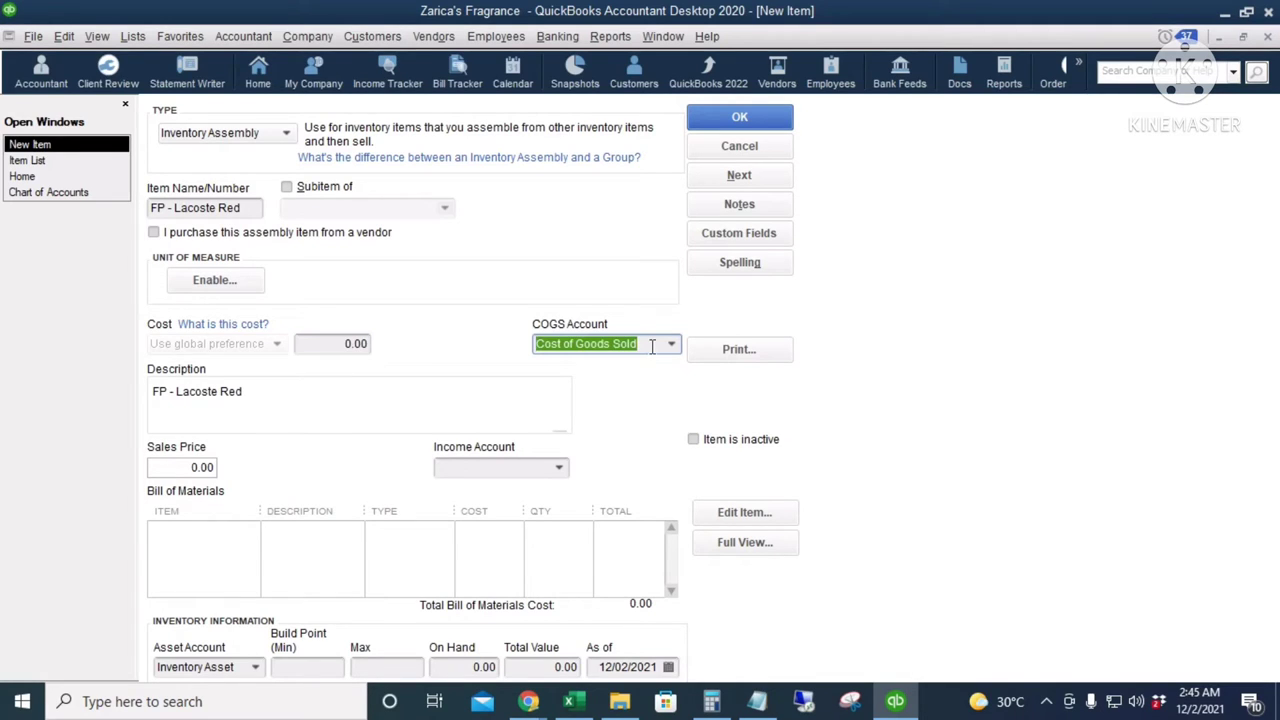
{"action": "left_click", "coordinate": [180, 467]}
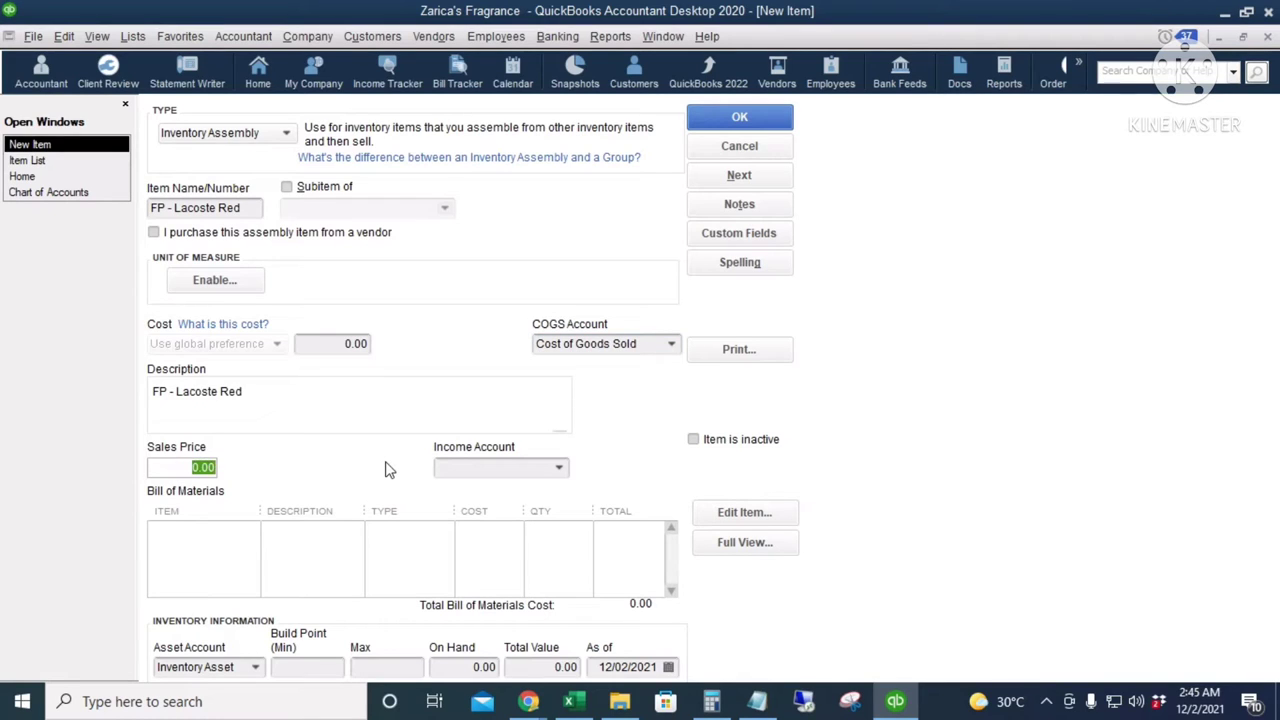
{"action": "type", "text": "170"}
{"action": "key", "text": "Tab"}
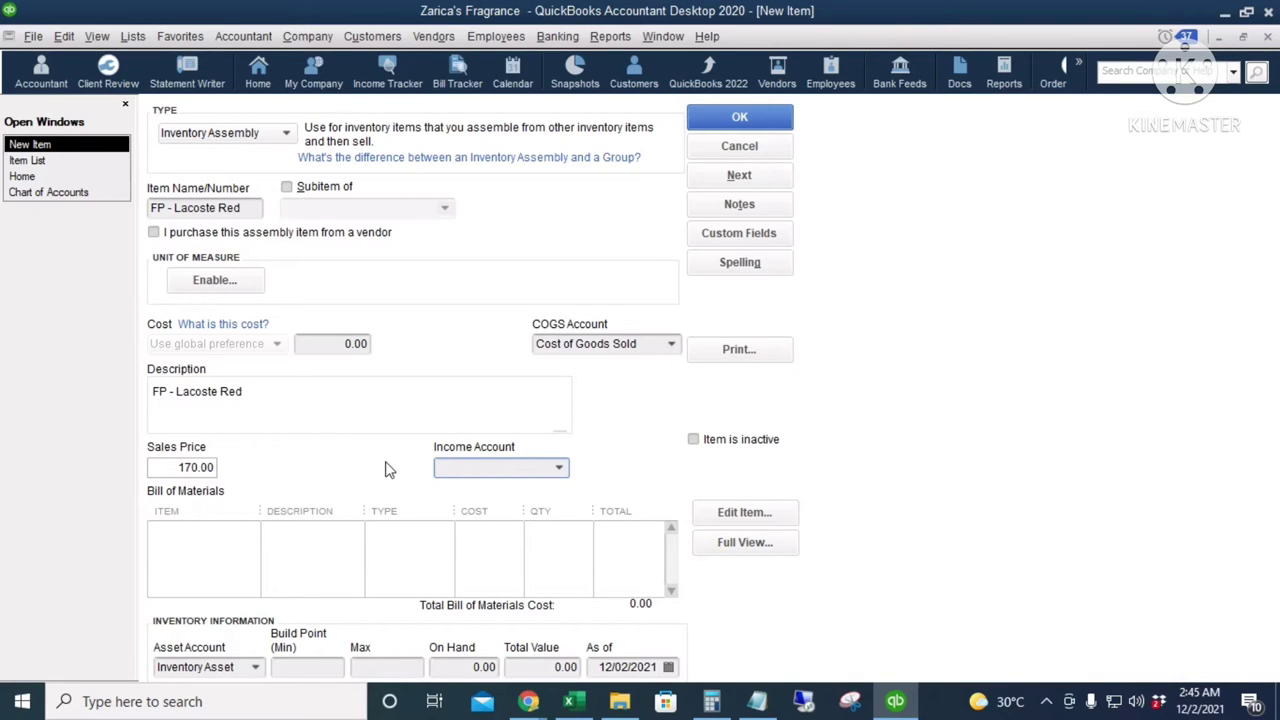
{"action": "type", "text": "Merchandise Sales"}
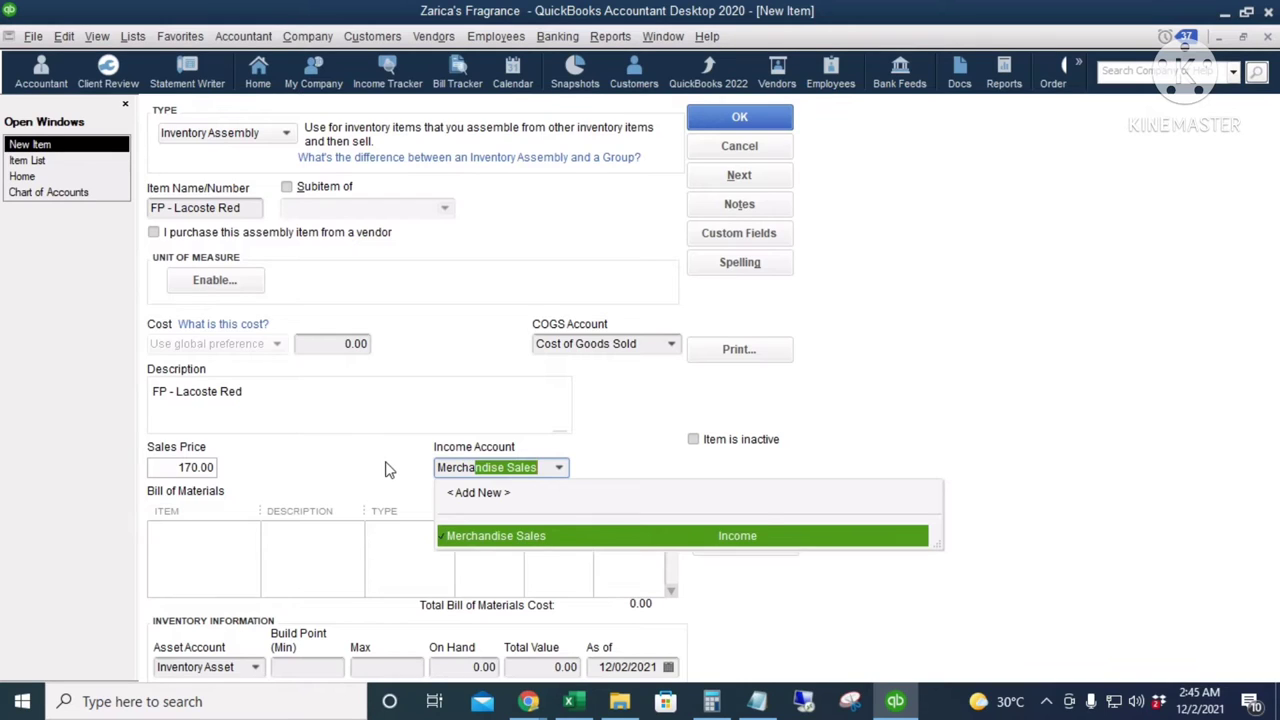
{"action": "key", "text": "Tab"}
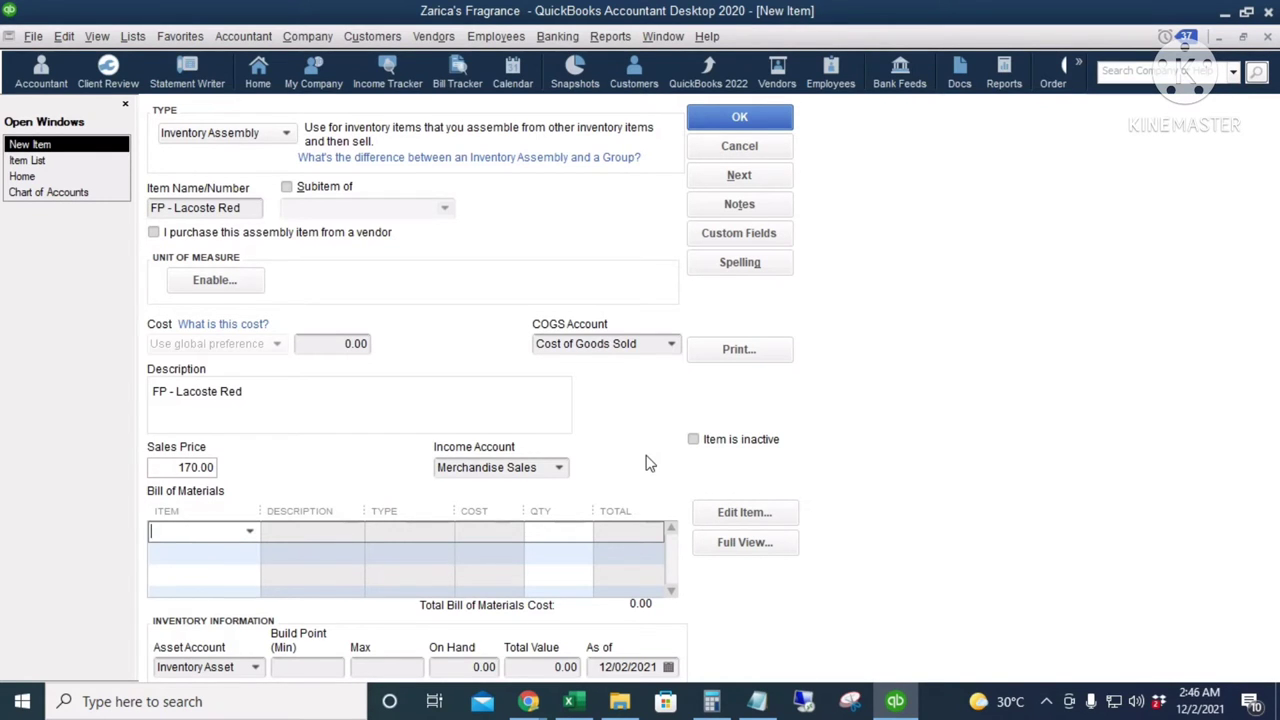
Check the Scents Calc sheet's per-bottle quantities, confirming FO needs 18 in cell D3
{"action": "key", "text": "alt+Tab"}
{"action": "left_click", "coordinate": [845, 490]}
{"action": "left_click", "coordinate": [420, 272]}
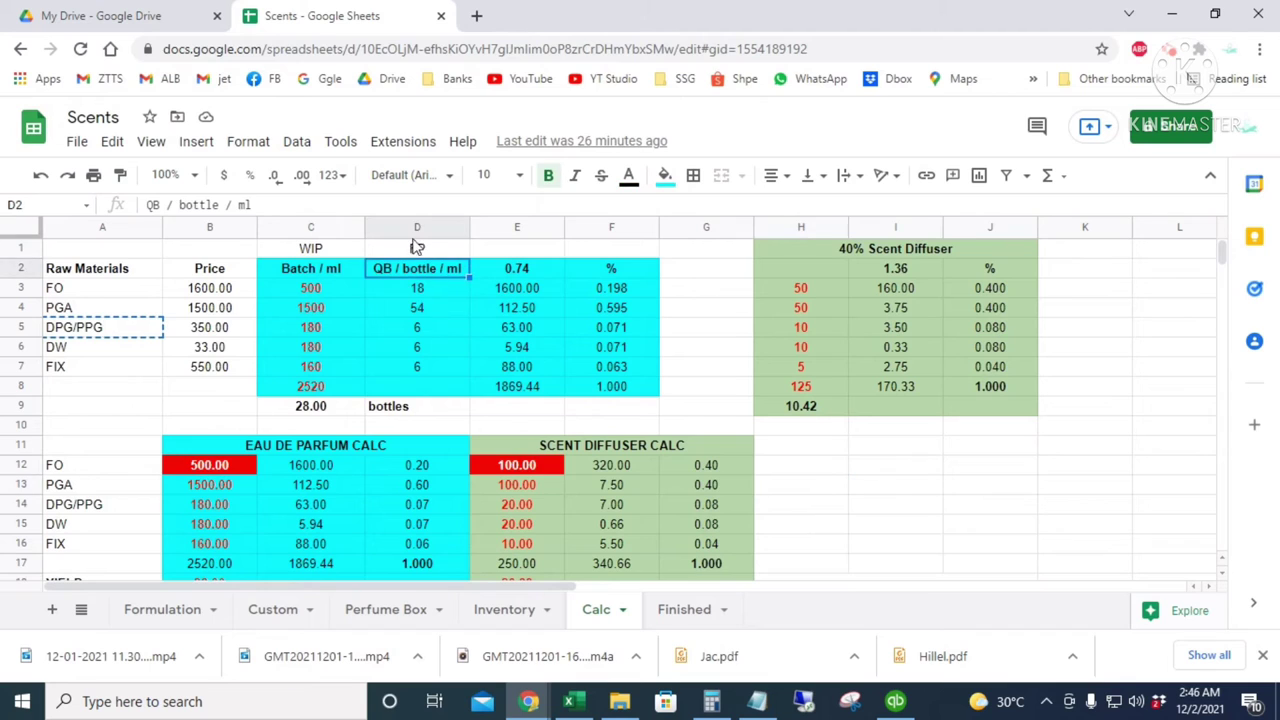
{"action": "left_click", "coordinate": [410, 222]}
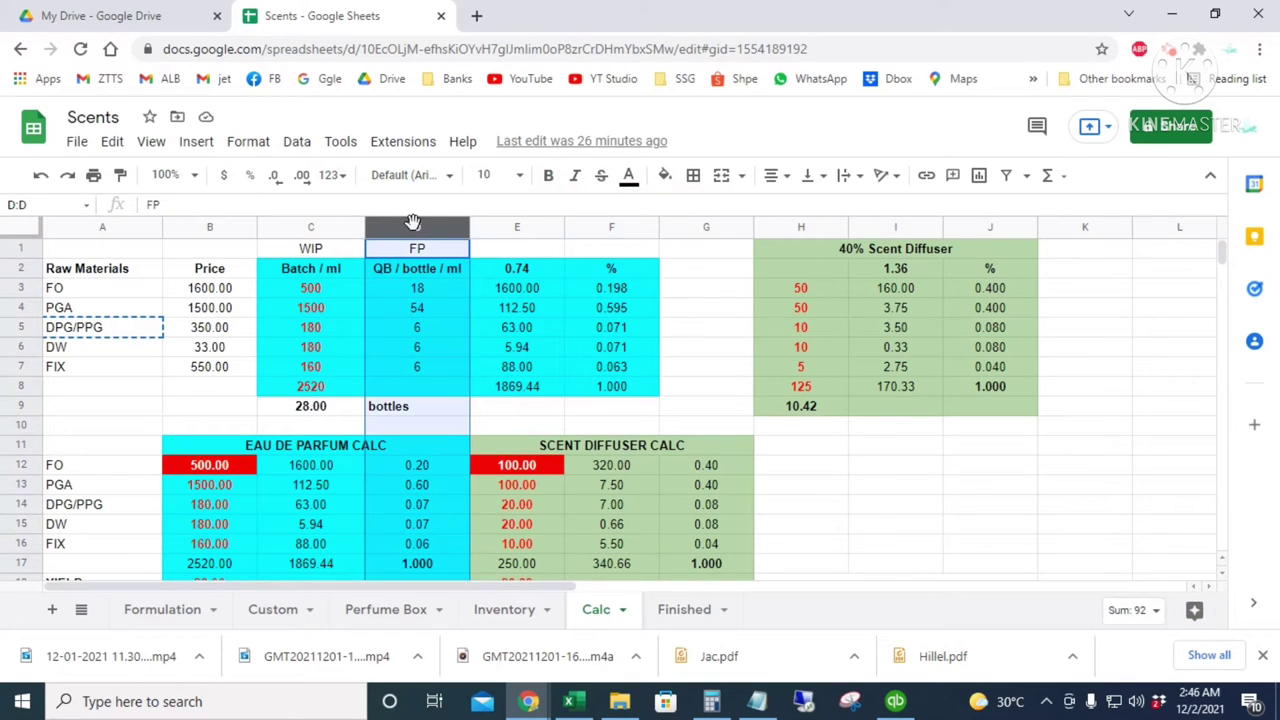
{"action": "left_click", "coordinate": [415, 270]}
{"action": "left_click_drag", "start_coordinate": [415, 290], "coordinate": [417, 390]}
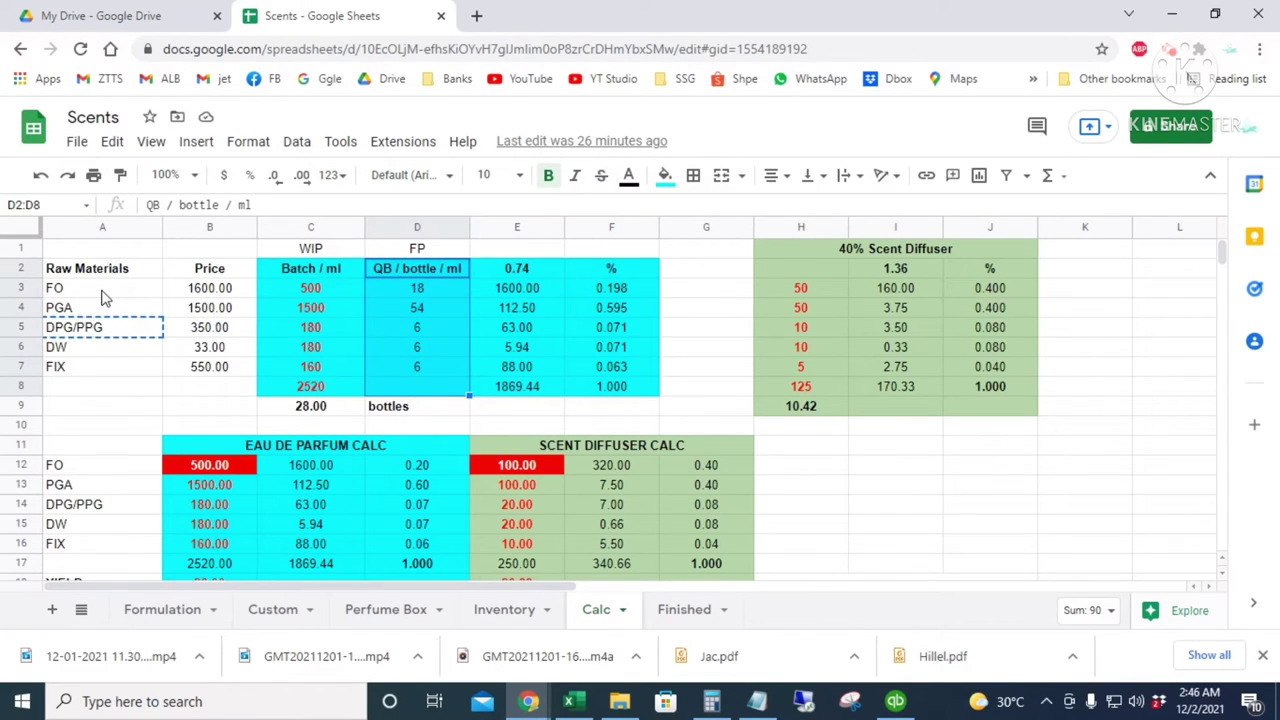
{"action": "left_click", "coordinate": [104, 290]}
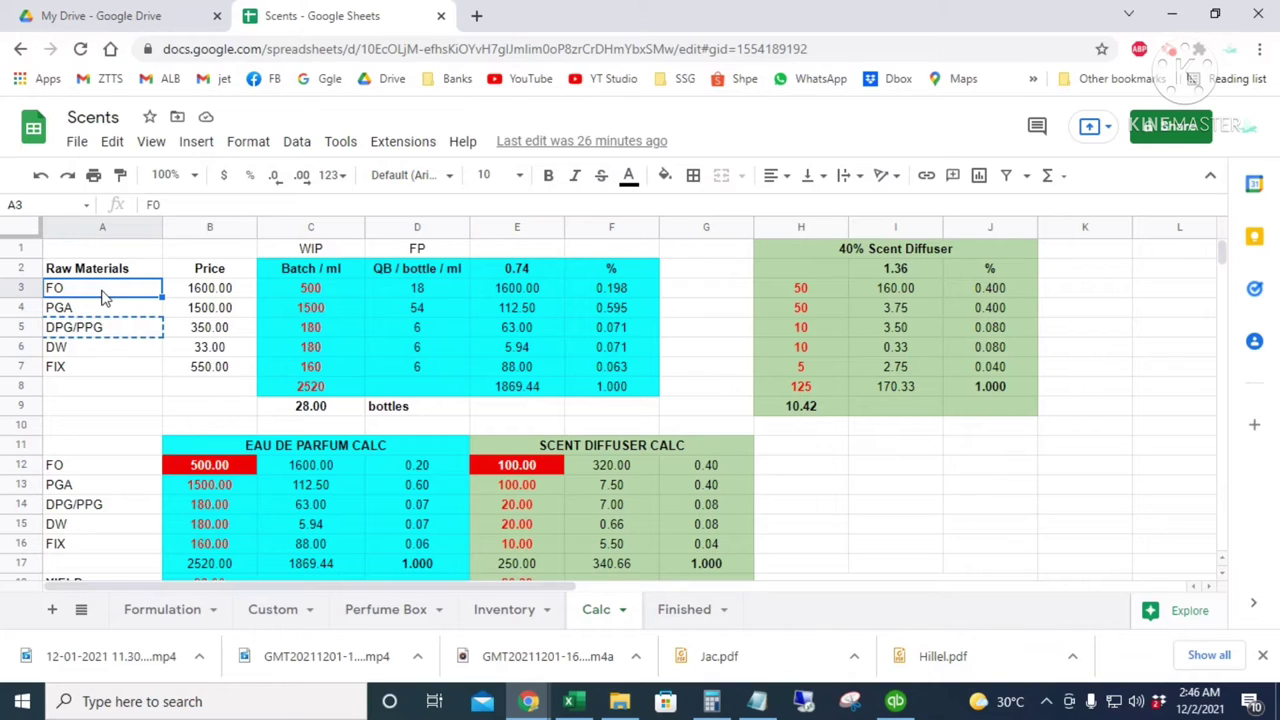
{"action": "left_click", "coordinate": [440, 288]}
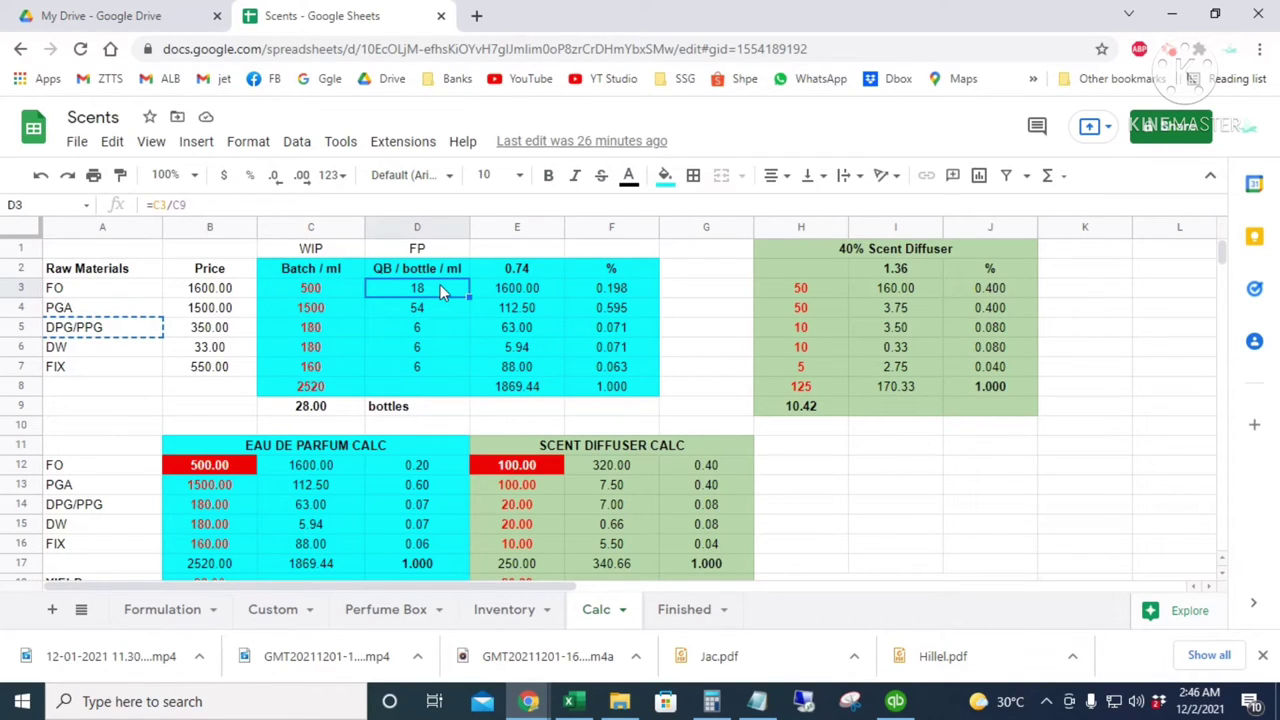
Add FO to the bill of materials with quantity 18
{"action": "left_click", "coordinate": [895, 701]}
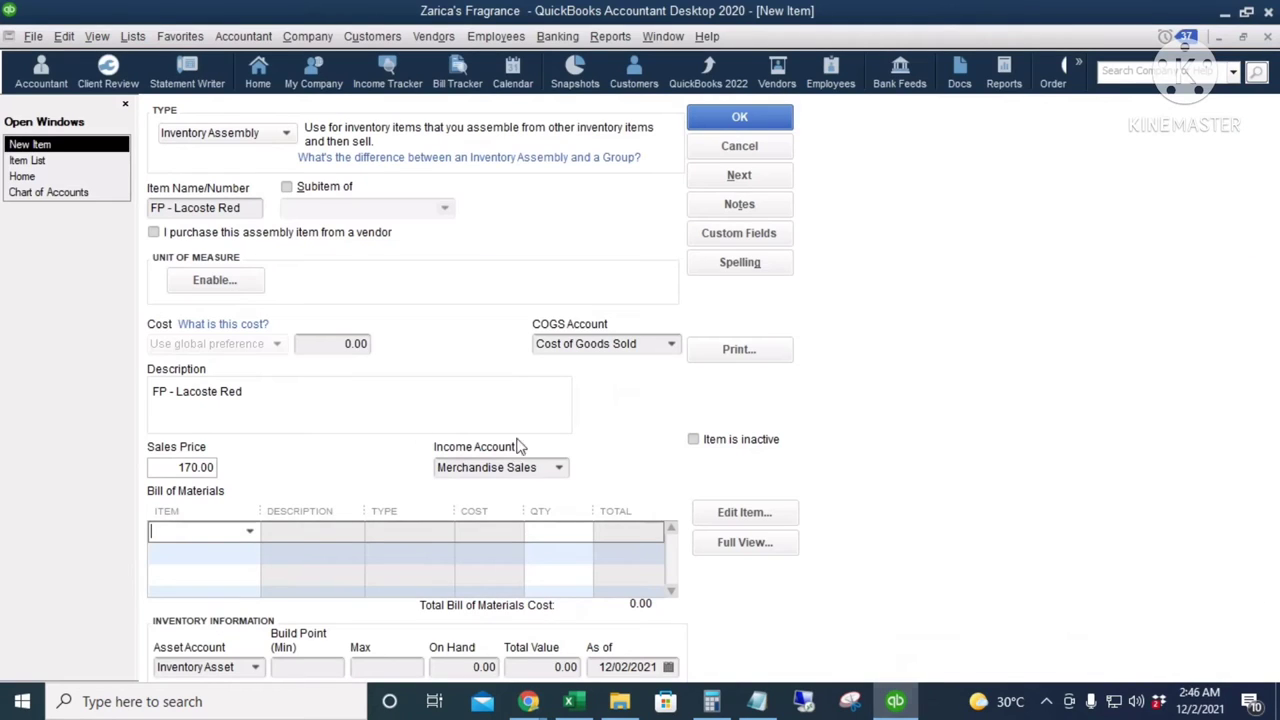
{"action": "type", "text": "fo"}
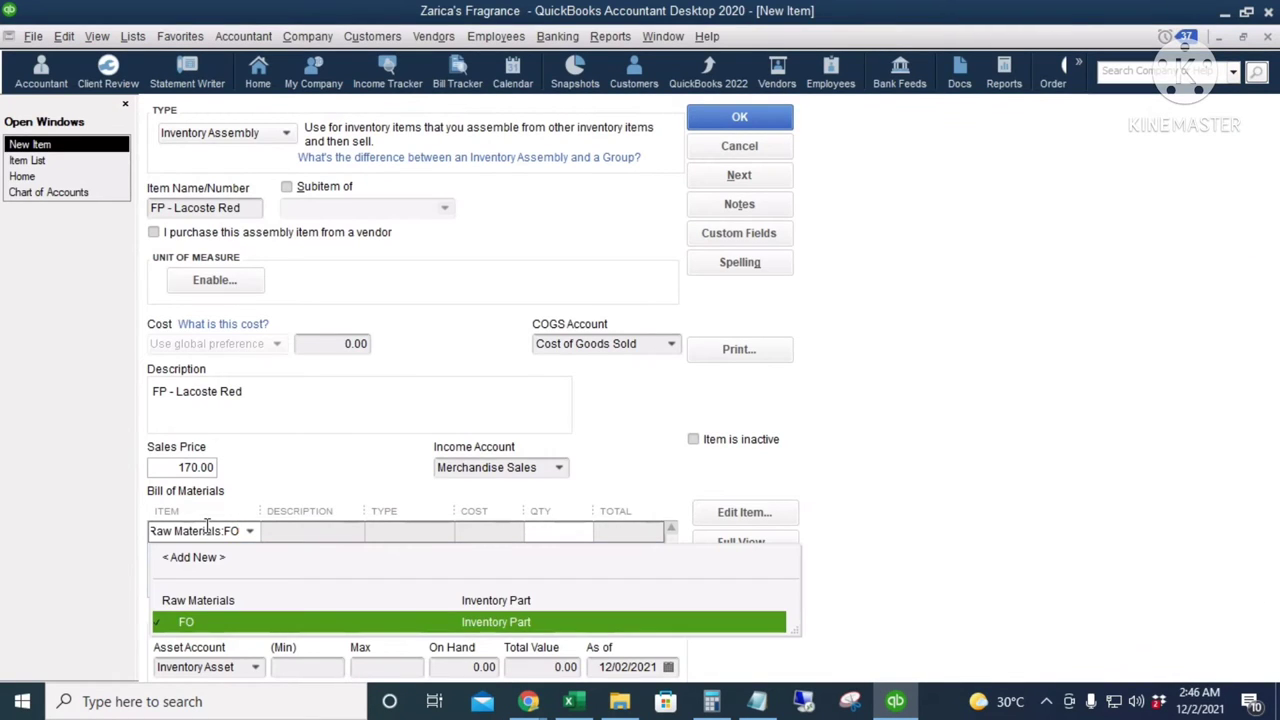
{"action": "key", "text": "Tab"}
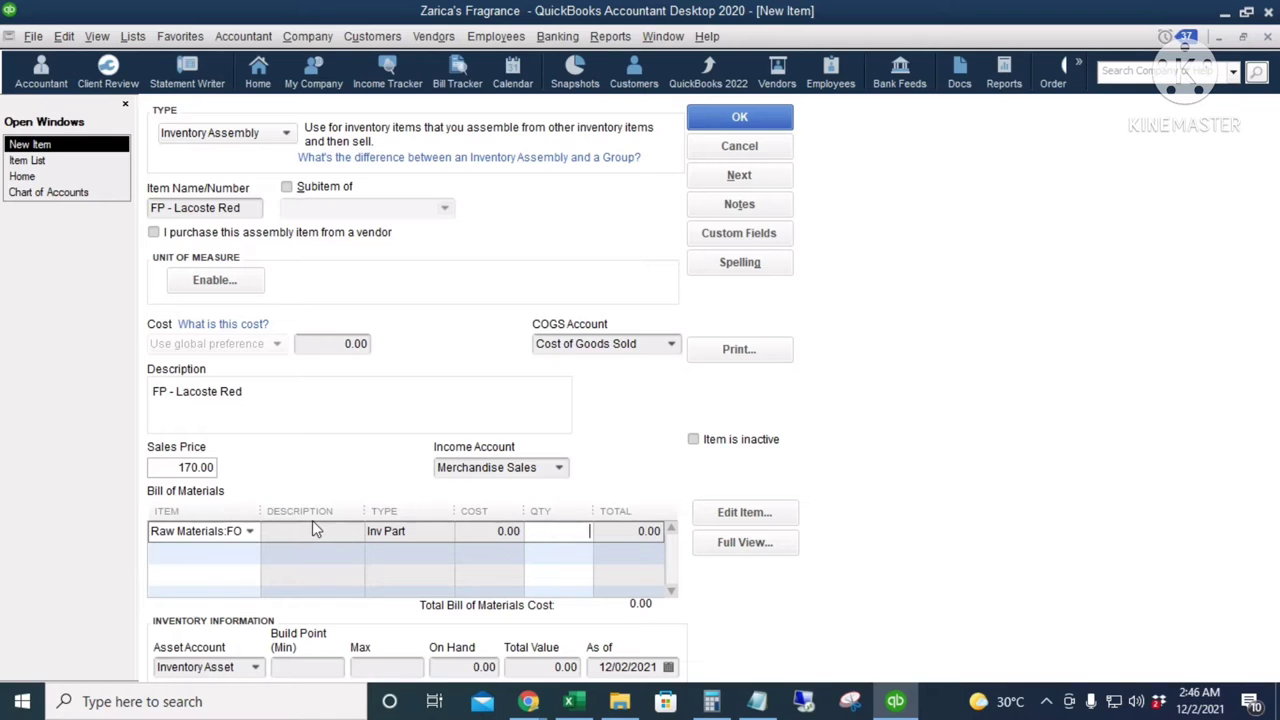
{"action": "type", "text": "8"}
{"action": "key", "text": "Tab"}
{"action": "left_click", "coordinate": [557, 530]}
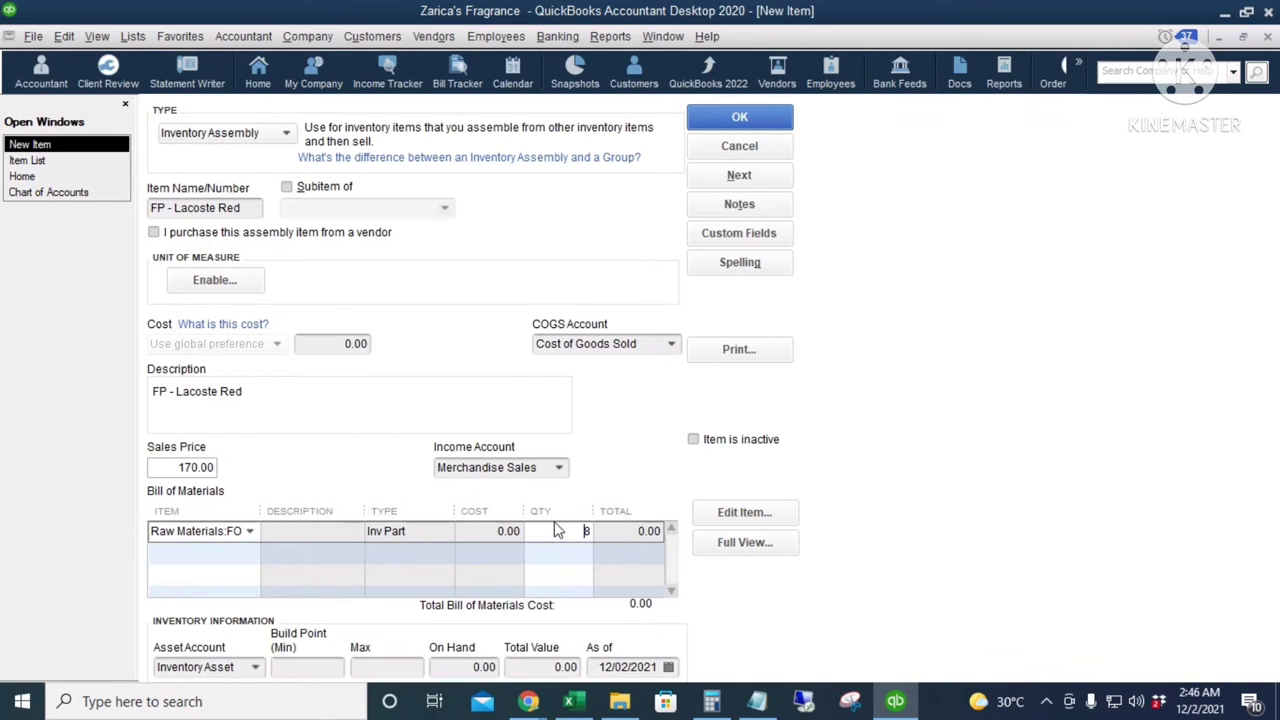
{"action": "type", "text": "1"}
{"action": "key", "text": "Tab"}
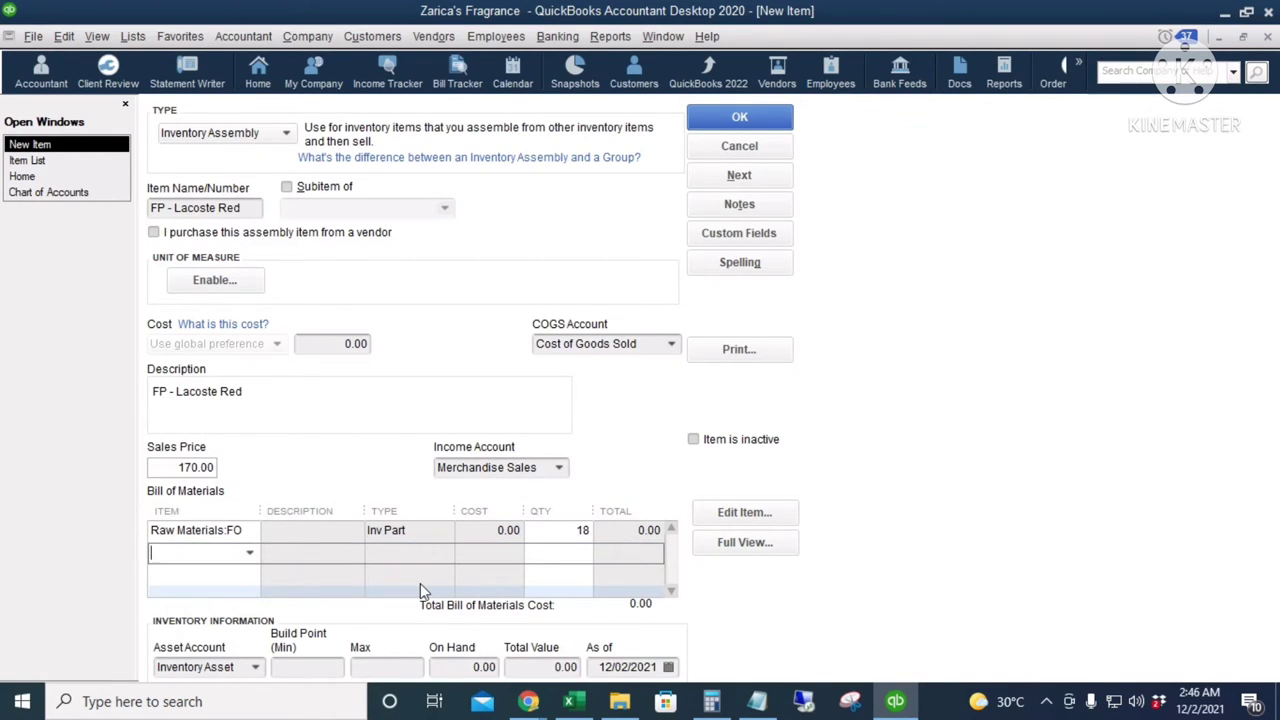
Check the PGA row in the Scents sheet and add PGA as the second component
{"action": "key", "text": "alt+Tab"}
{"action": "left_click", "coordinate": [85, 308]}
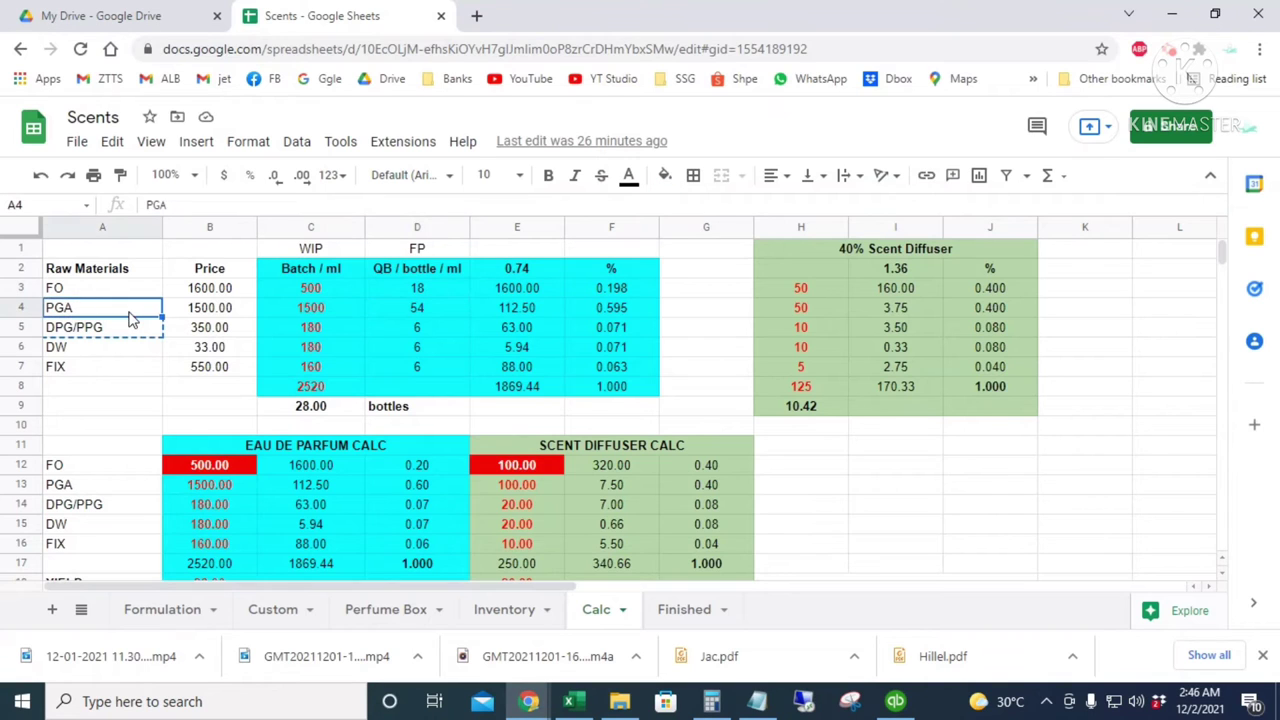
{"action": "key", "text": "alt+Tab"}
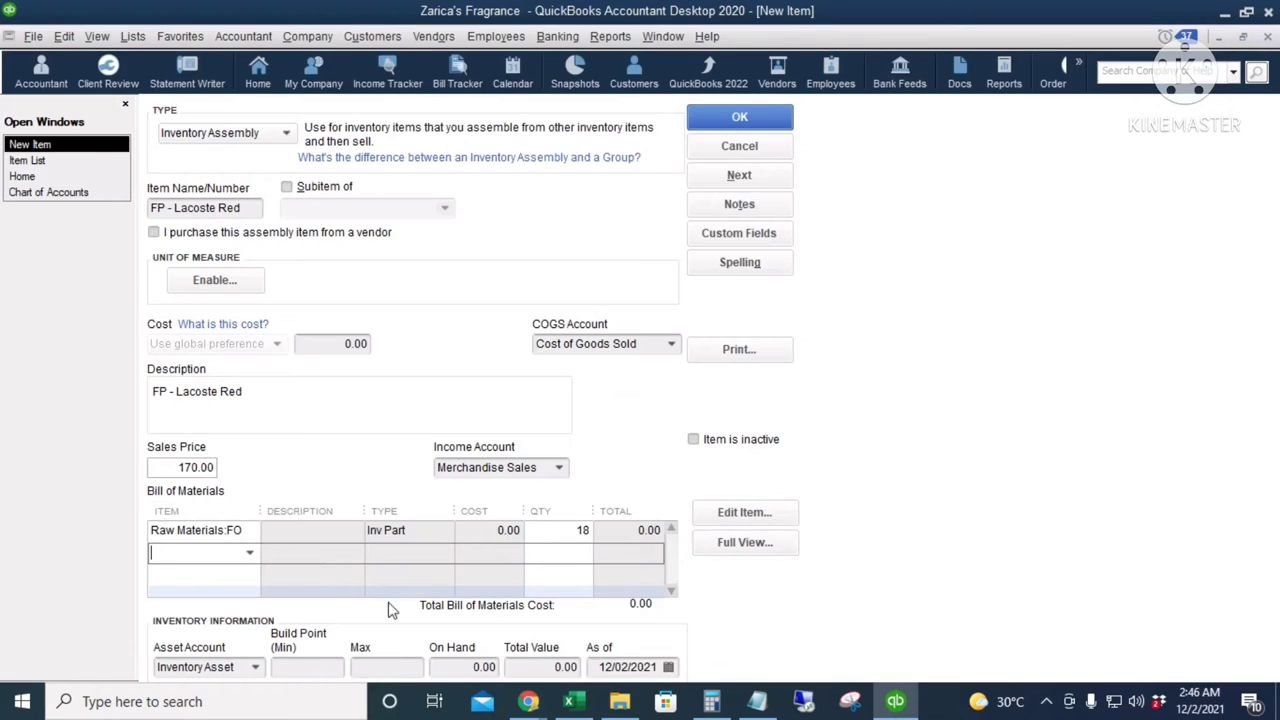
{"action": "type", "text": "PGA"}
{"action": "key", "text": "Tab"}
Give PGA quantity 54, look up DPG/PPG's 6 per bottle, and add DPG/PPG
{"action": "type", "text": "54"}
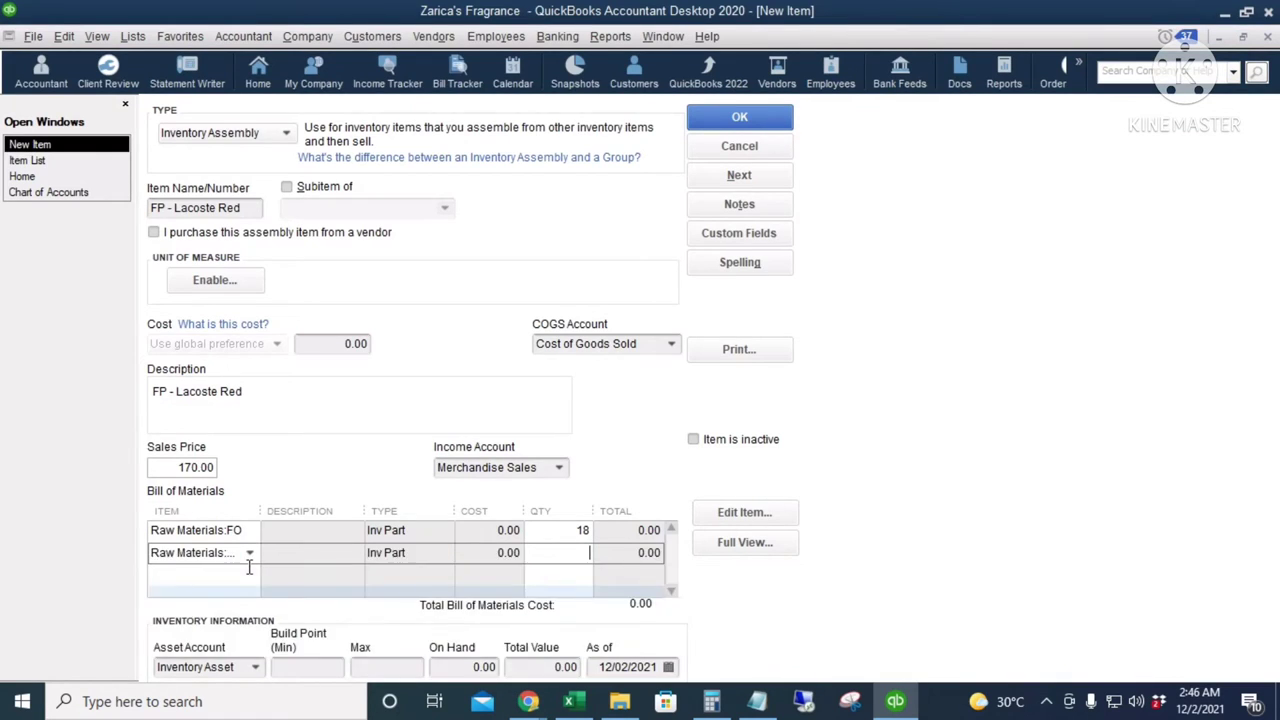
{"action": "left_click", "coordinate": [250, 575]}
{"action": "key", "text": "alt+Tab"}
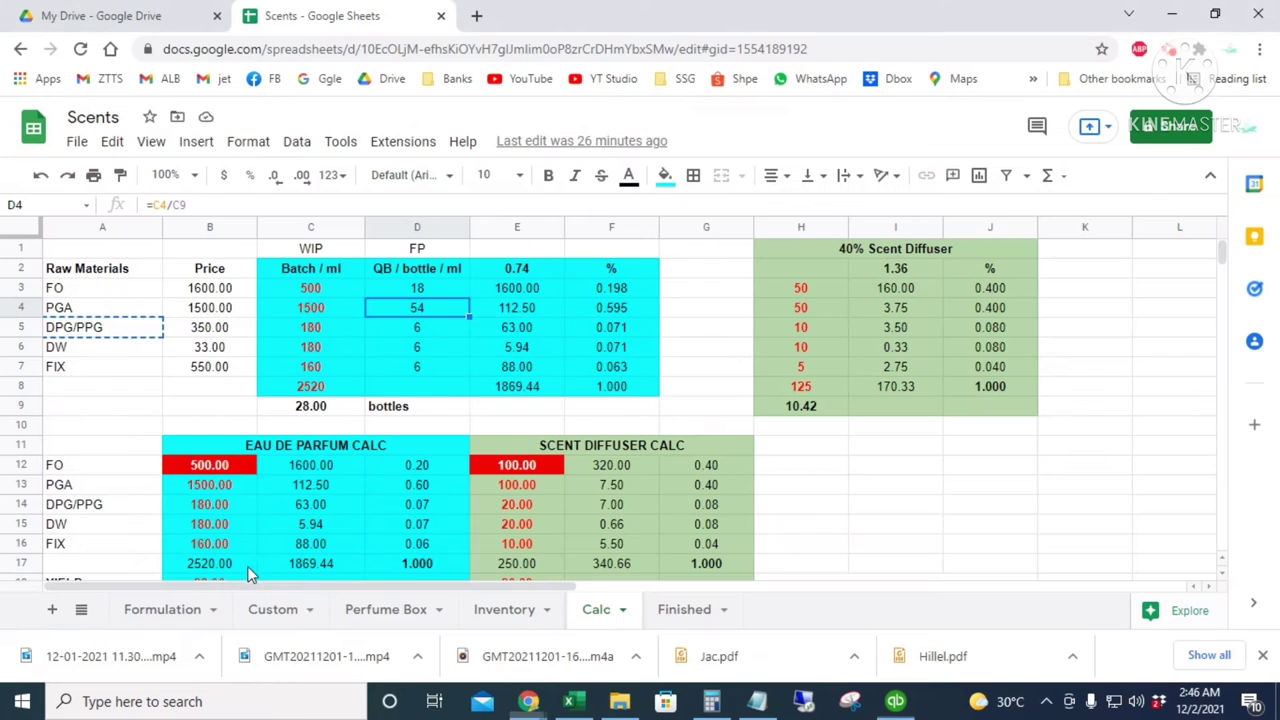
{"action": "left_click", "coordinate": [114, 331]}
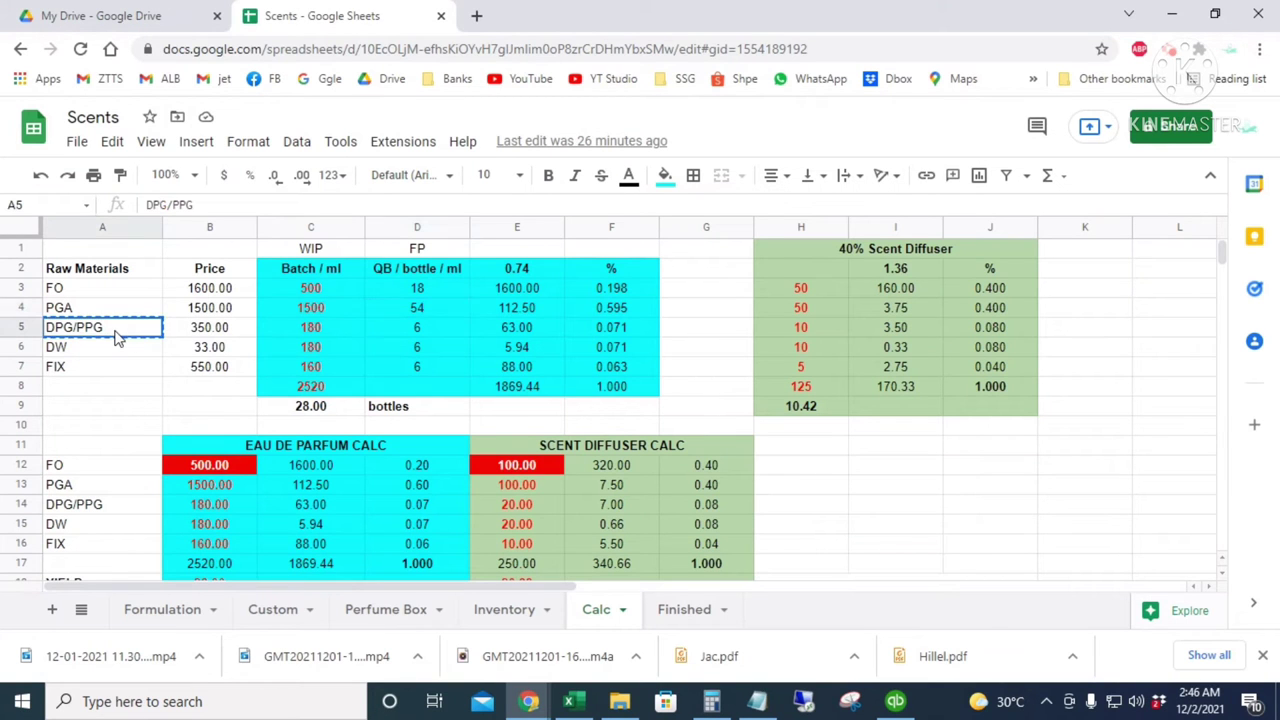
{"action": "left_click", "coordinate": [432, 330]}
{"action": "key", "text": "alt+Tab"}
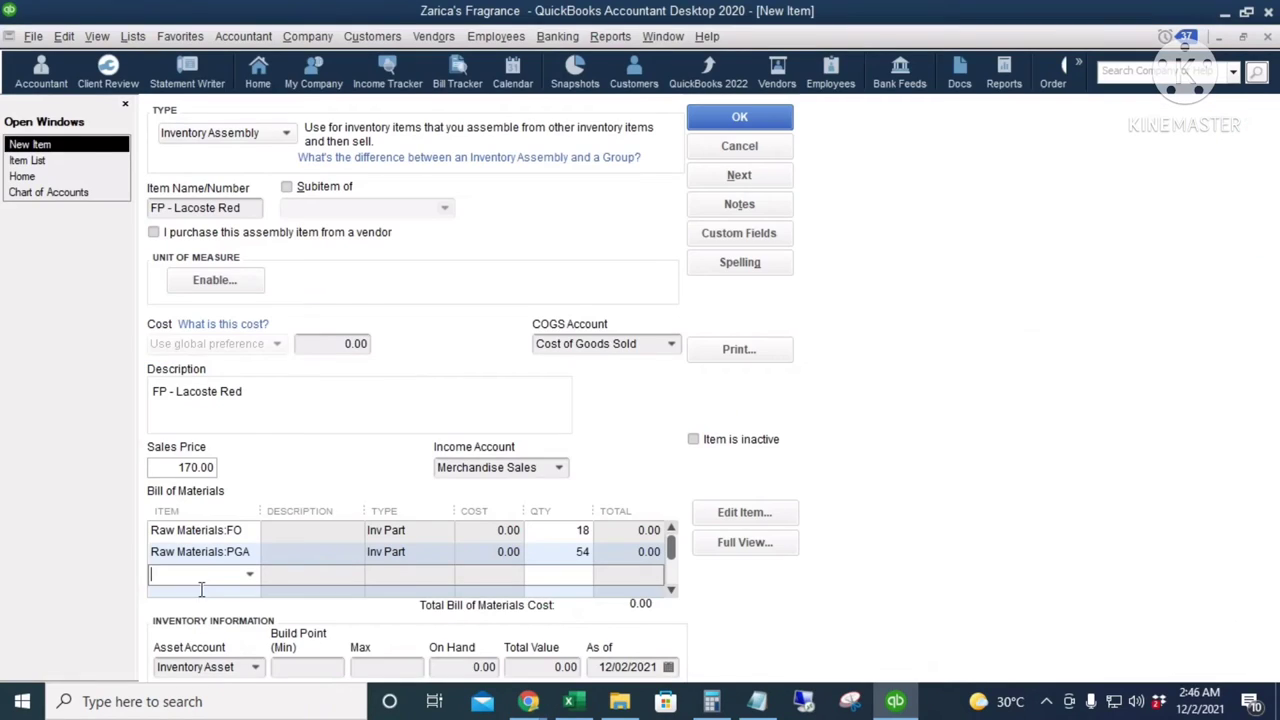
{"action": "type", "text": "DPG/PPG"}
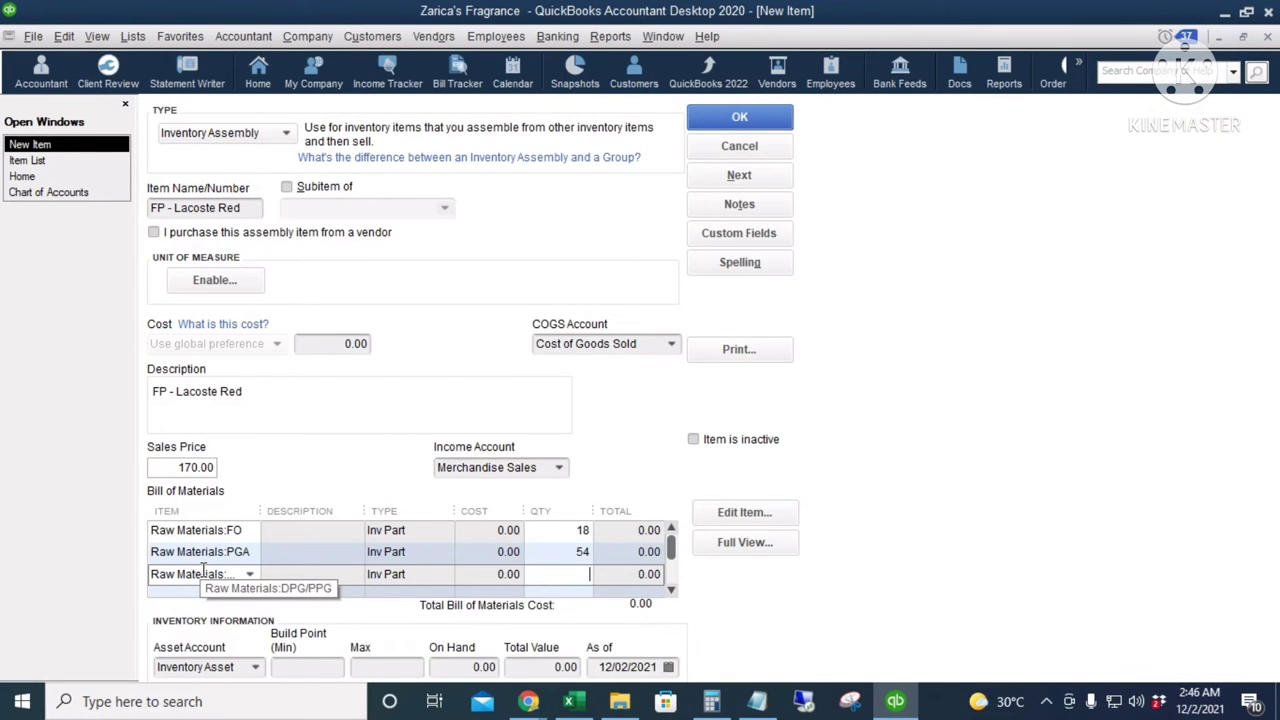
Check the DW and FIX per-bottle amounts of 6 on the Calc sheet
{"action": "key", "text": "alt+Tab"}
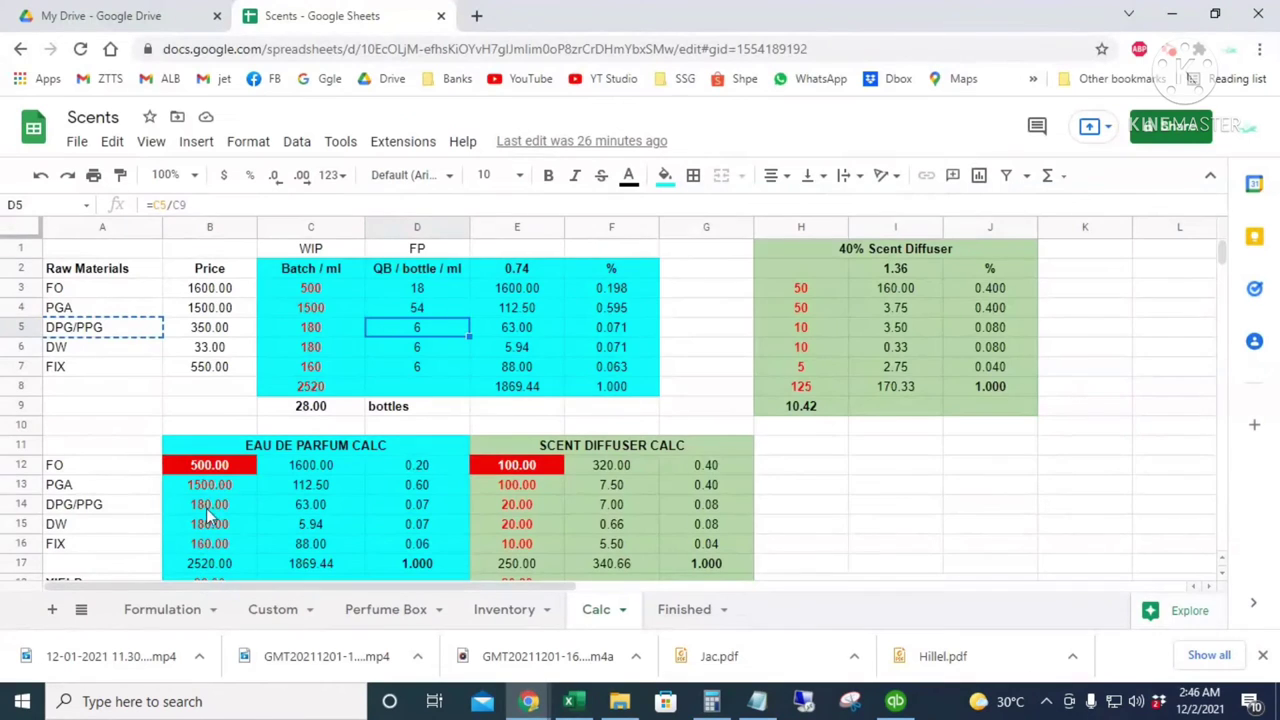
{"action": "left_click", "coordinate": [92, 348]}
{"action": "left_click", "coordinate": [449, 366]}
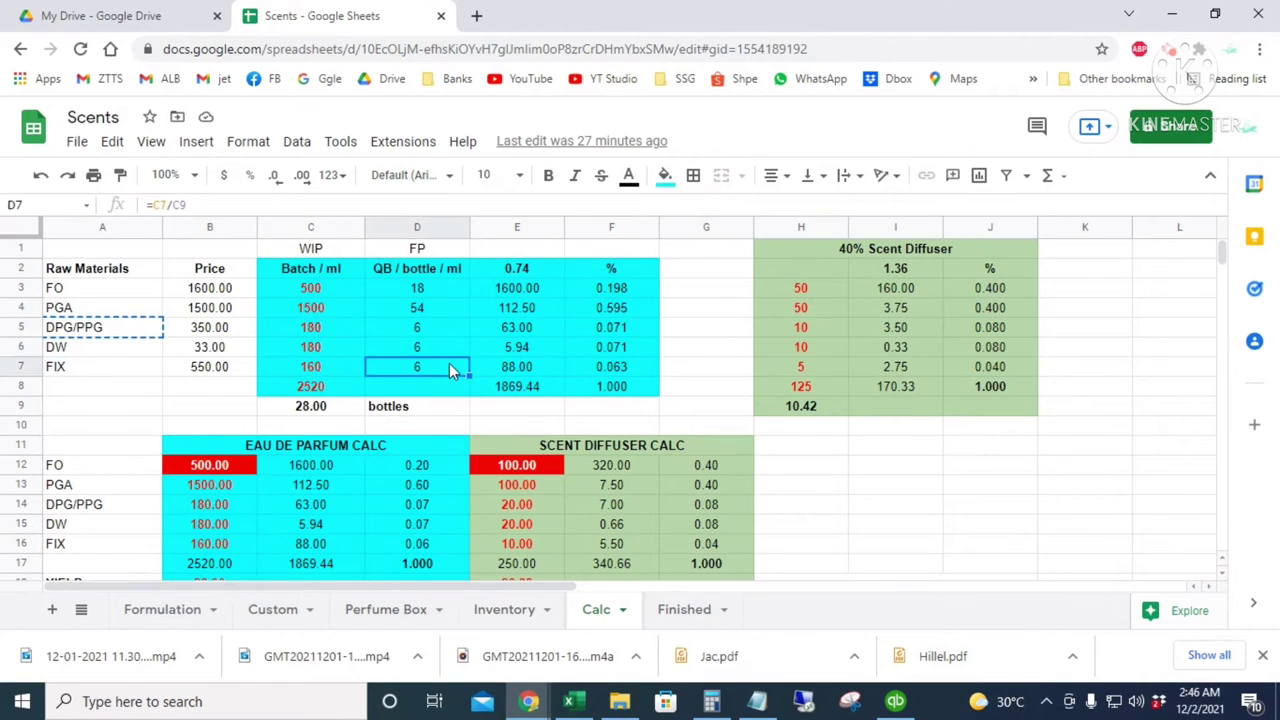
{"action": "left_click", "coordinate": [118, 368]}
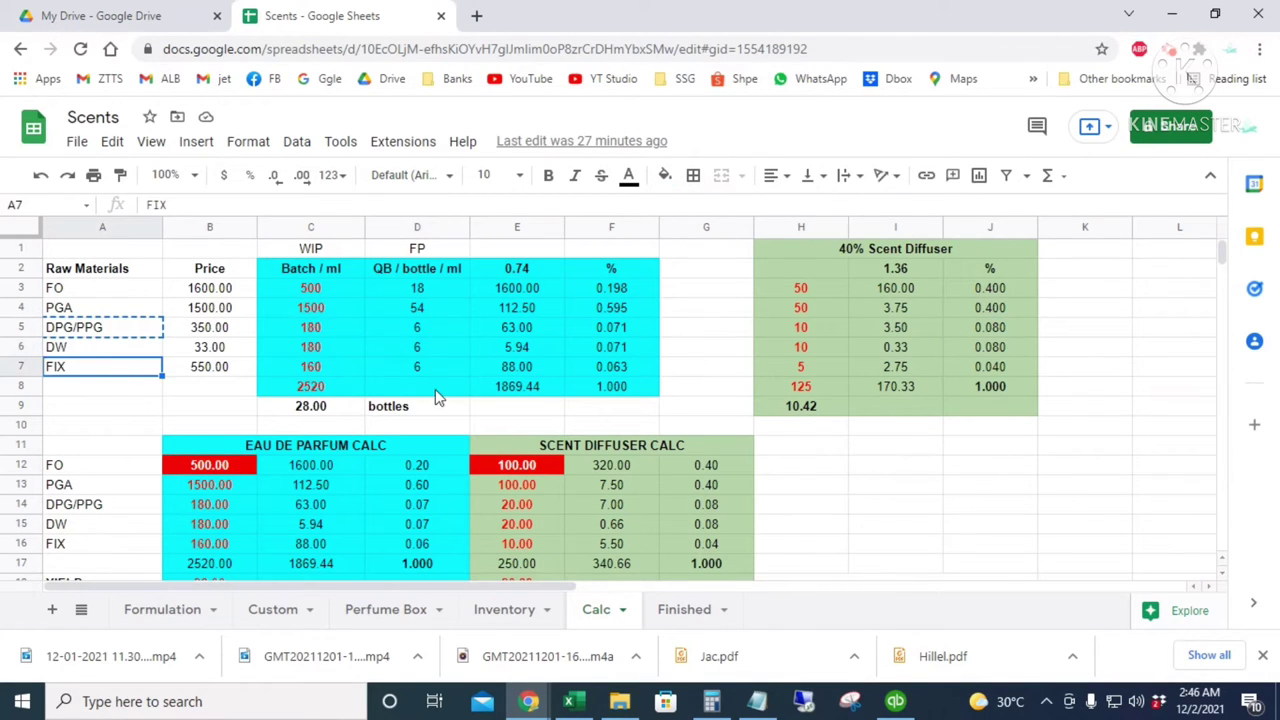
{"action": "left_click", "coordinate": [429, 369]}
Add DW and FIX to the bill of materials, each at quantity 6
{"action": "key", "text": "alt+Tab"}
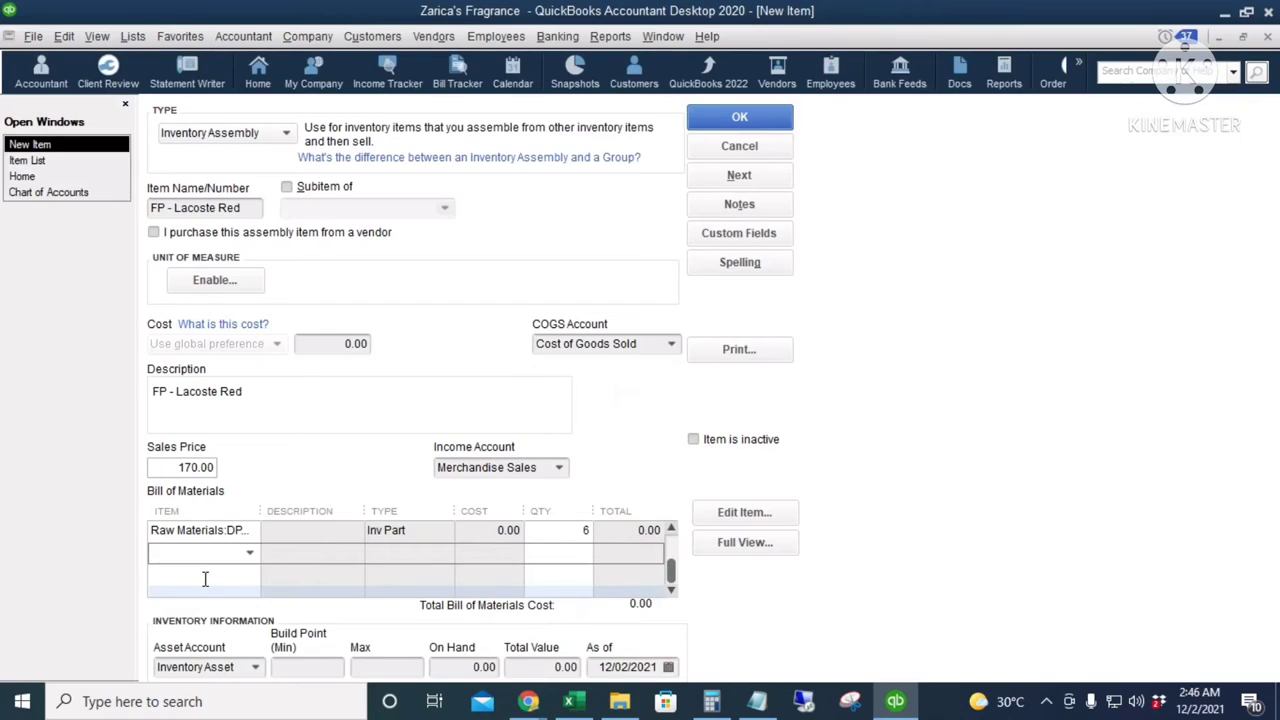
{"action": "type", "text": "dw"}
{"action": "key", "text": "Tab"}
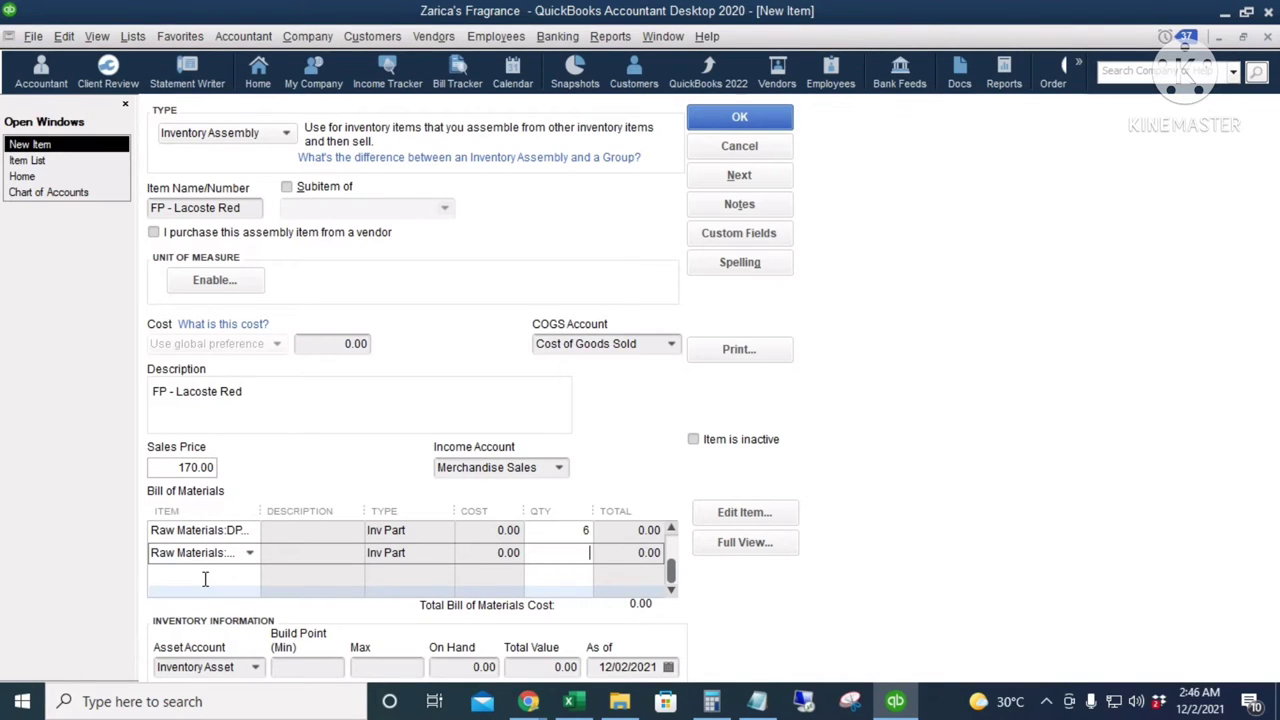
{"action": "type", "text": "6"}
{"action": "left_click", "coordinate": [205, 578]}
{"action": "type", "text": "fix"}
{"action": "key", "text": "Tab"}
{"action": "type", "text": "6"}
{"action": "key", "text": "Tab"}
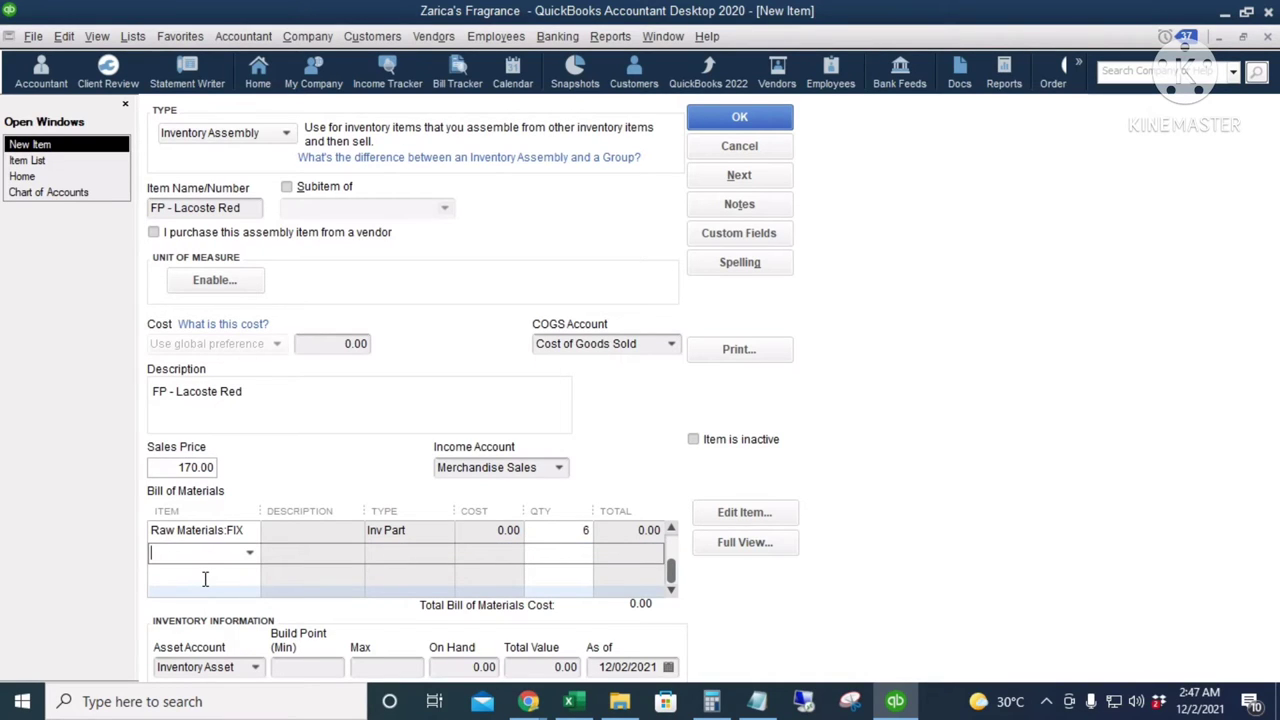
Add packaging components Shrink Wrap, Label, Drawsting Pouch and 90ML bottles, Label and Pouch at 1
{"action": "type", "text": "sh"}
{"action": "key", "text": "Tab"}
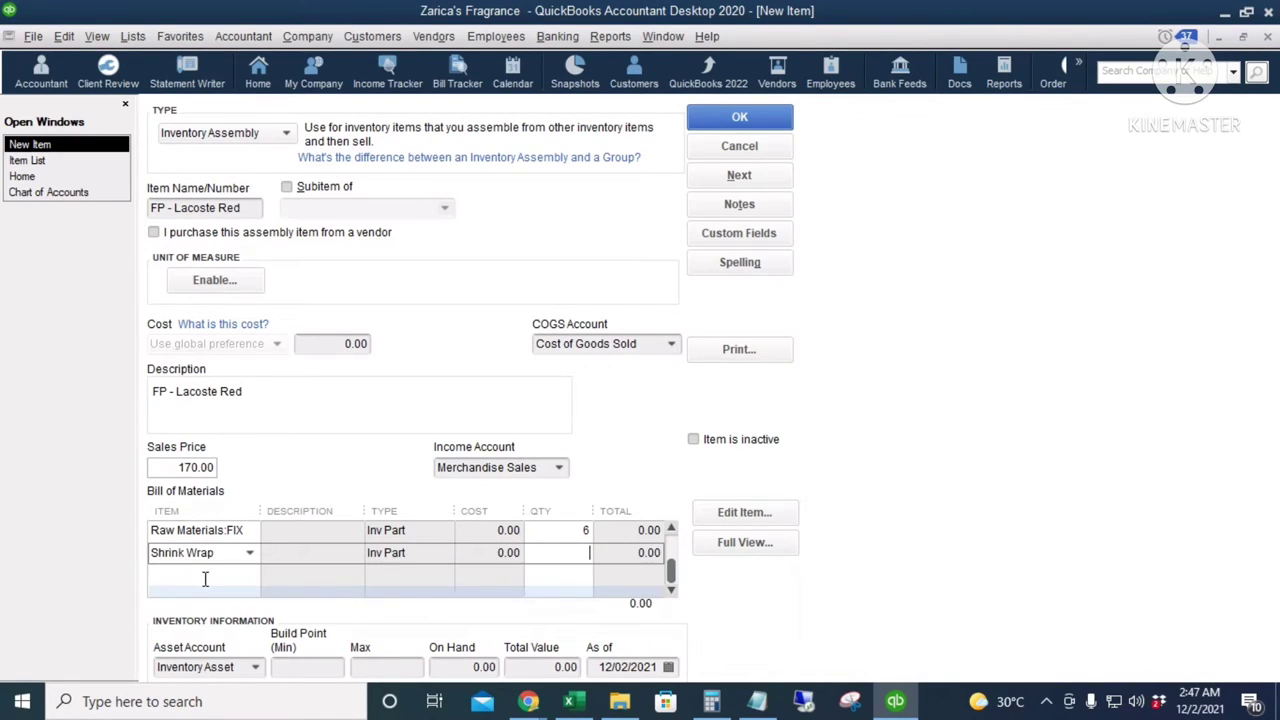
{"action": "left_click", "coordinate": [204, 578]}
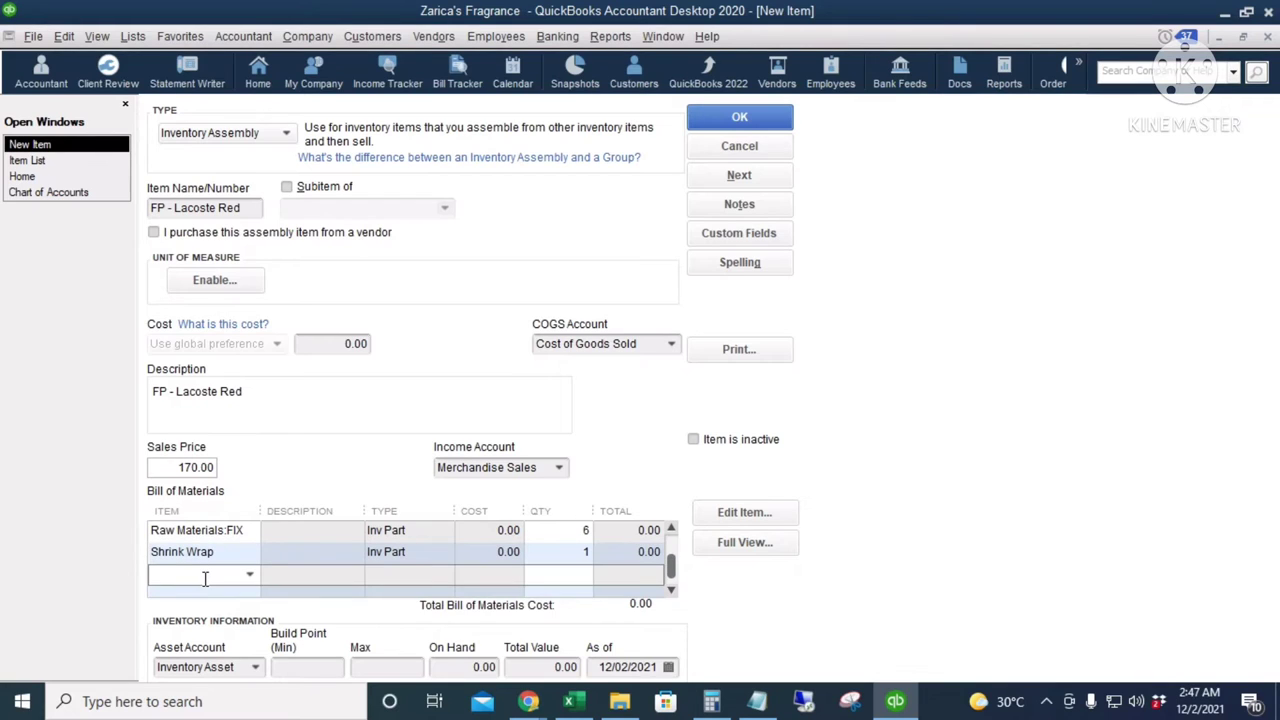
{"action": "type", "text": "La"}
{"action": "key", "text": "Tab"}
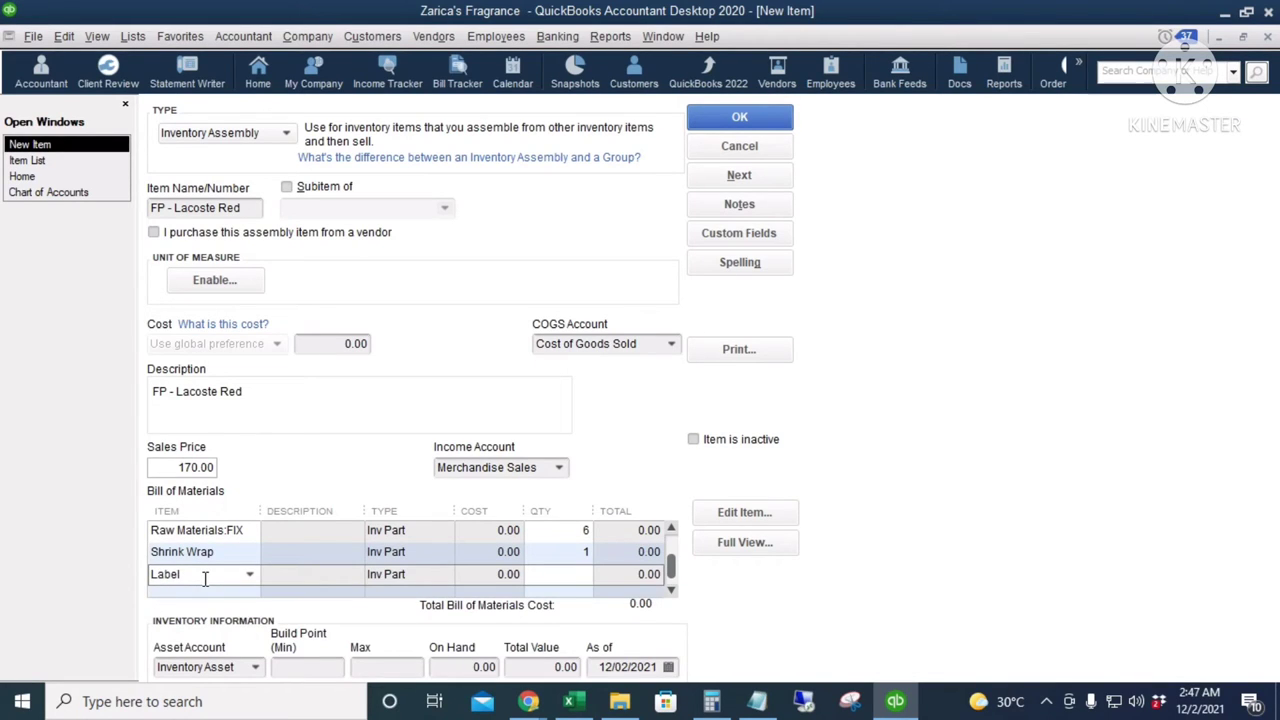
{"action": "key", "text": "Tab"}
{"action": "type", "text": "dr"}
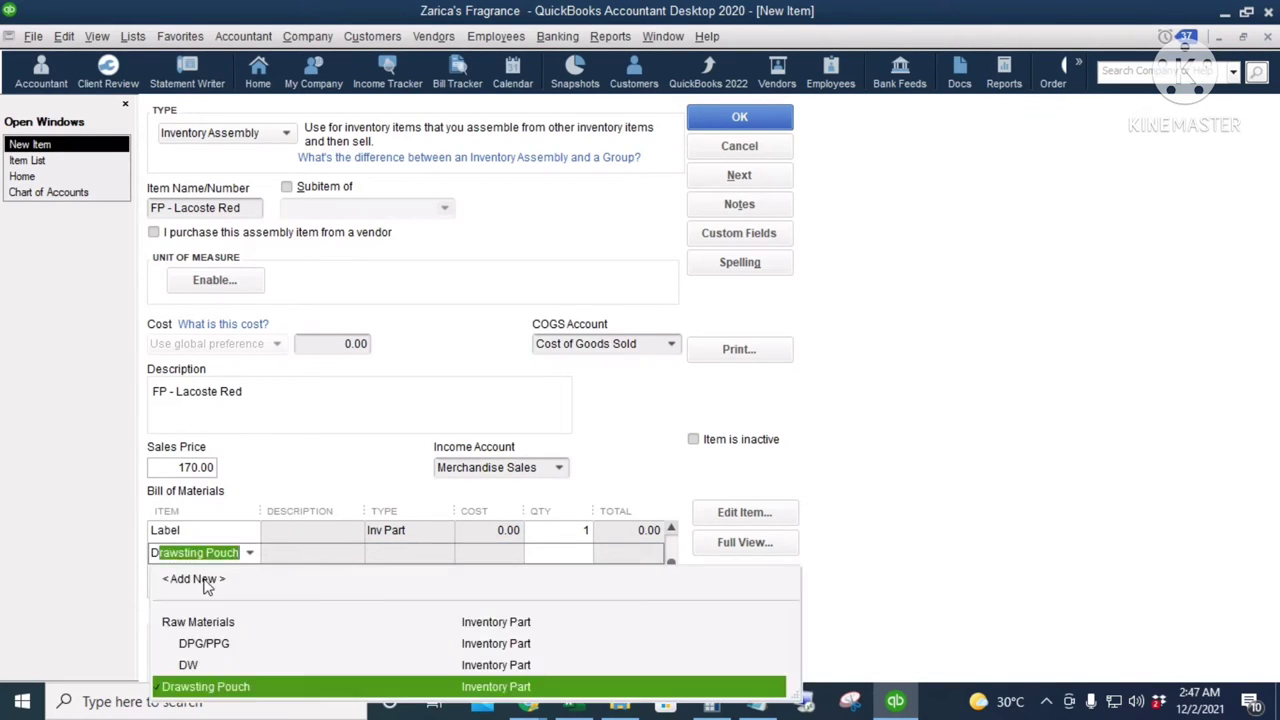
{"action": "key", "text": "Tab"}
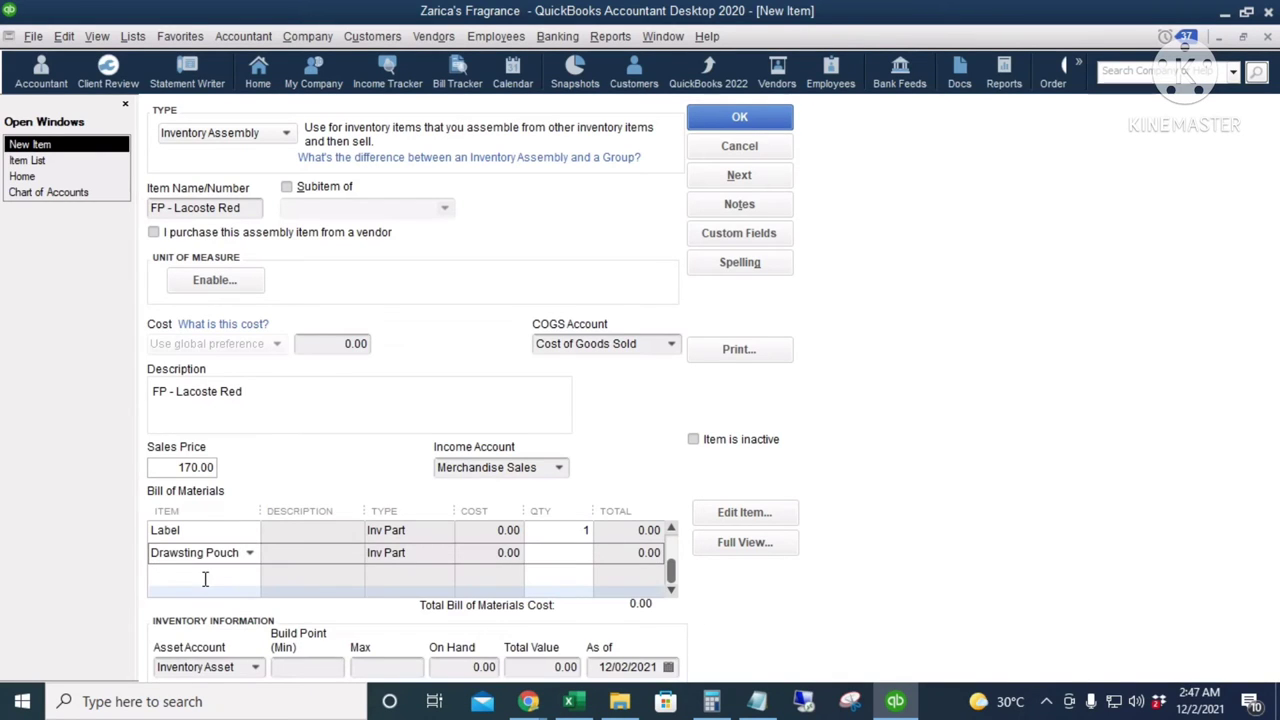
{"action": "key", "text": "Tab"}
{"action": "type", "text": "90"}
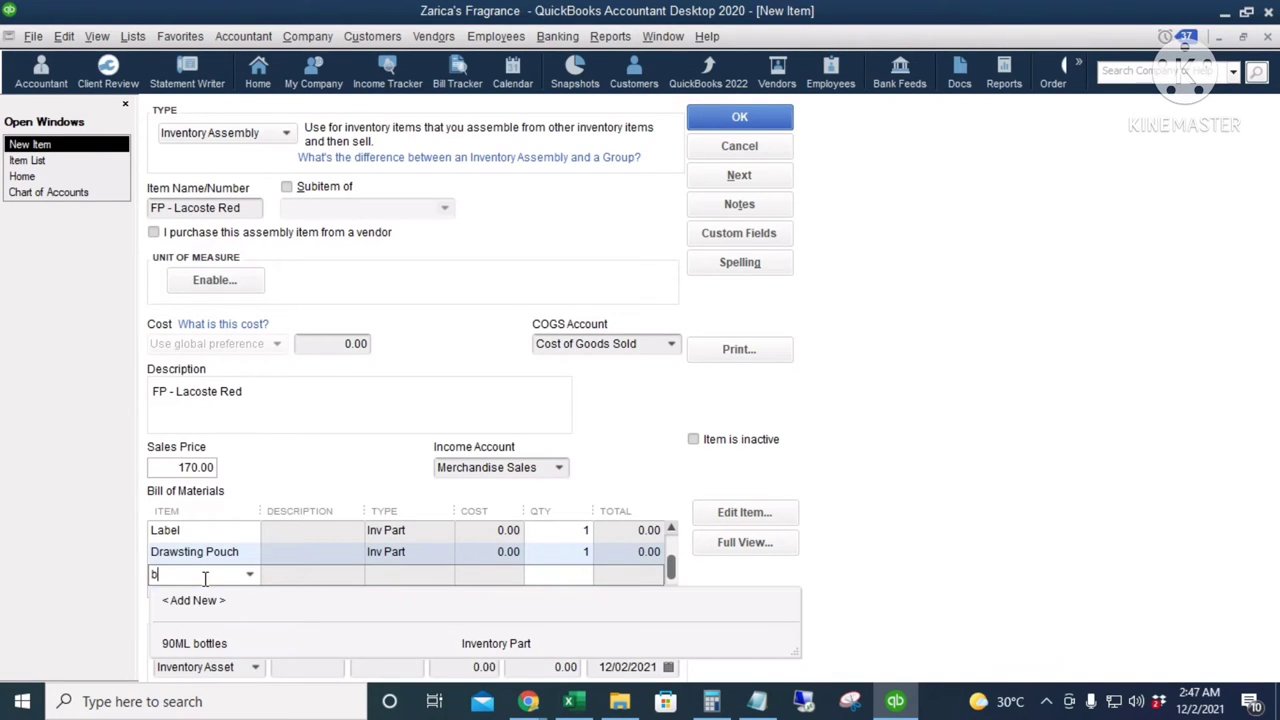
{"action": "key", "text": "Tab"}
Widen the BOM item column, set the asset account to Finished Products, and save the item
{"action": "scroll", "coordinate": [546, 579], "scroll_direction": "up", "scroll_amount": 1}
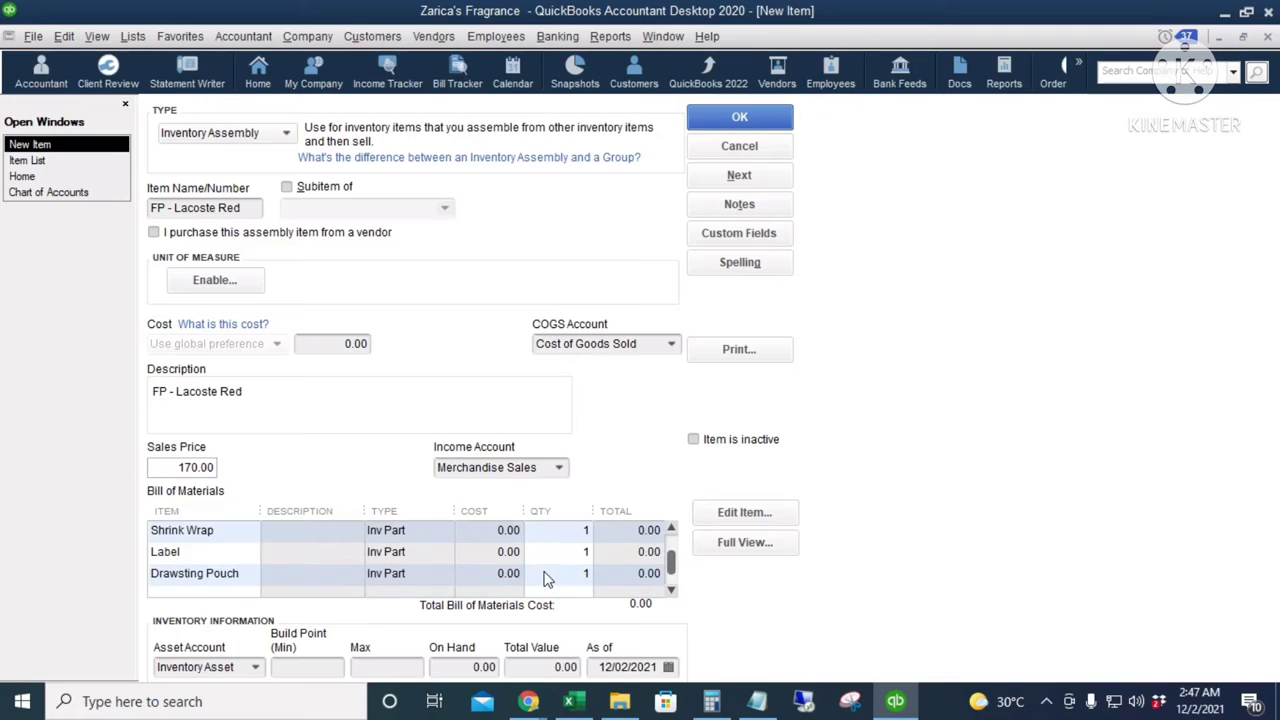
{"action": "scroll", "coordinate": [546, 579], "scroll_direction": "up", "scroll_amount": 3}
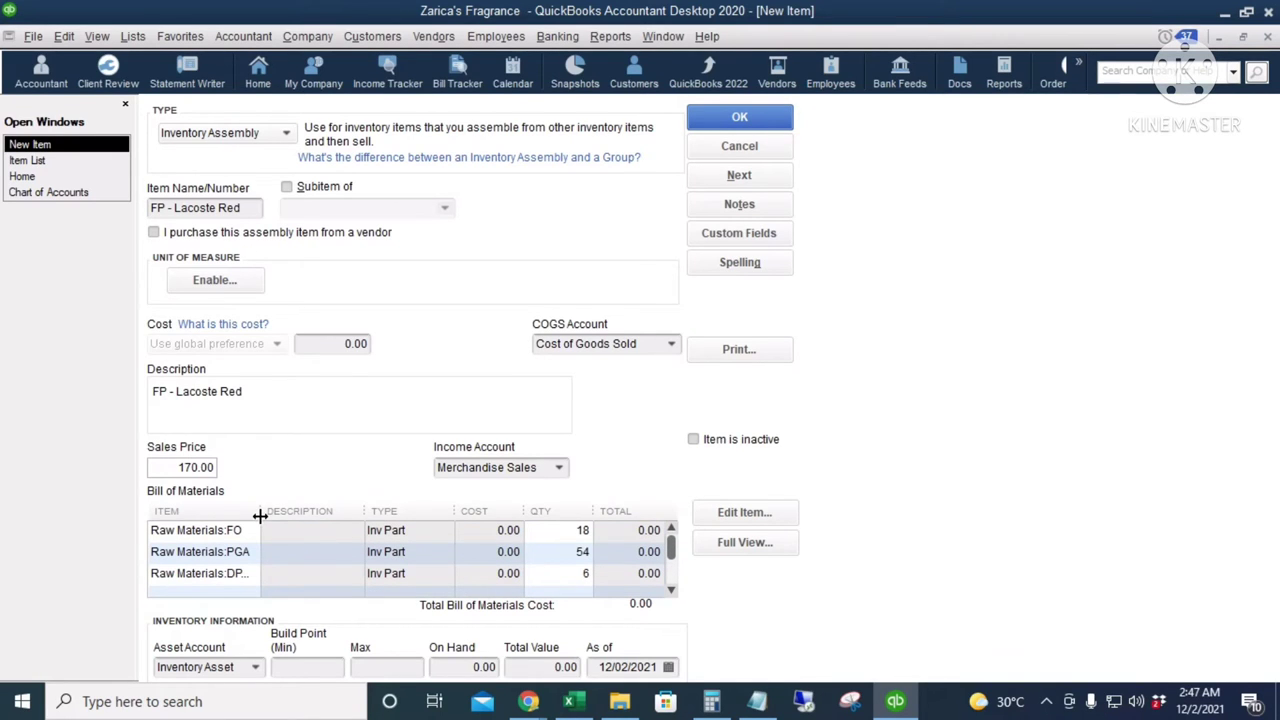
{"action": "left_click_drag", "start_coordinate": [260, 516], "coordinate": [279, 516]}
{"action": "scroll", "coordinate": [514, 559], "scroll_direction": "down", "scroll_amount": 4}
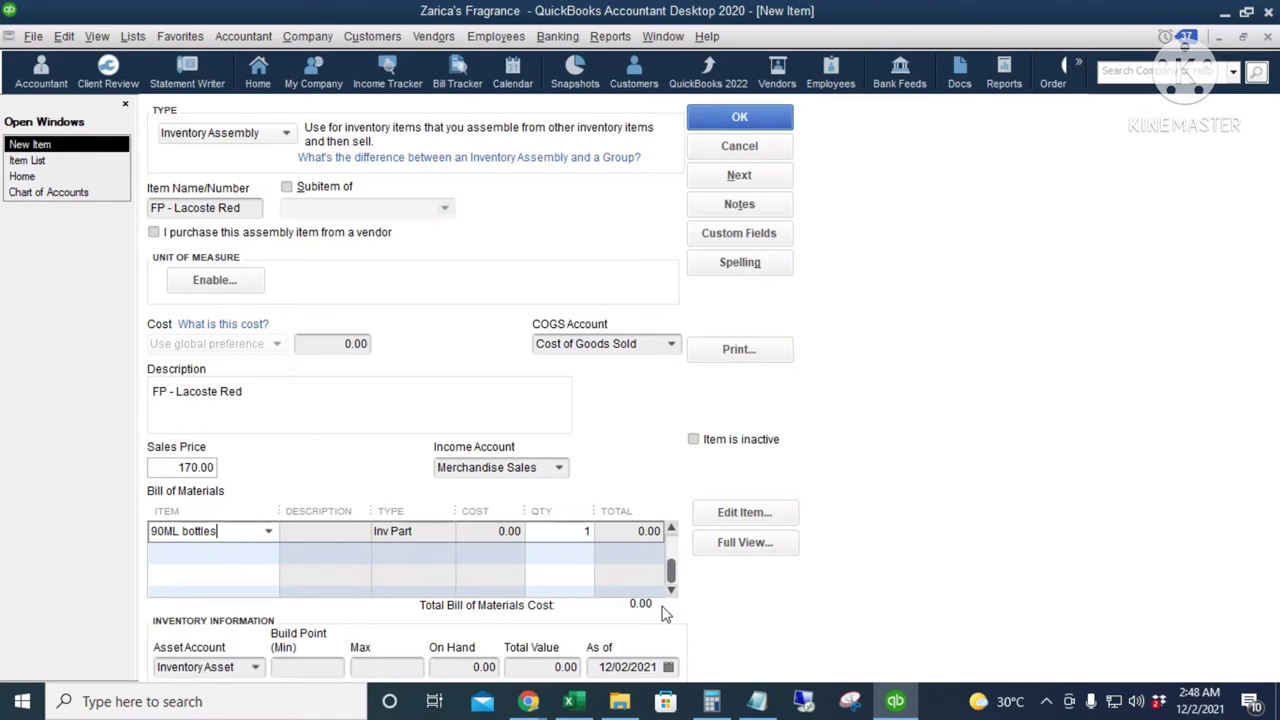
{"action": "left_click", "coordinate": [255, 670]}
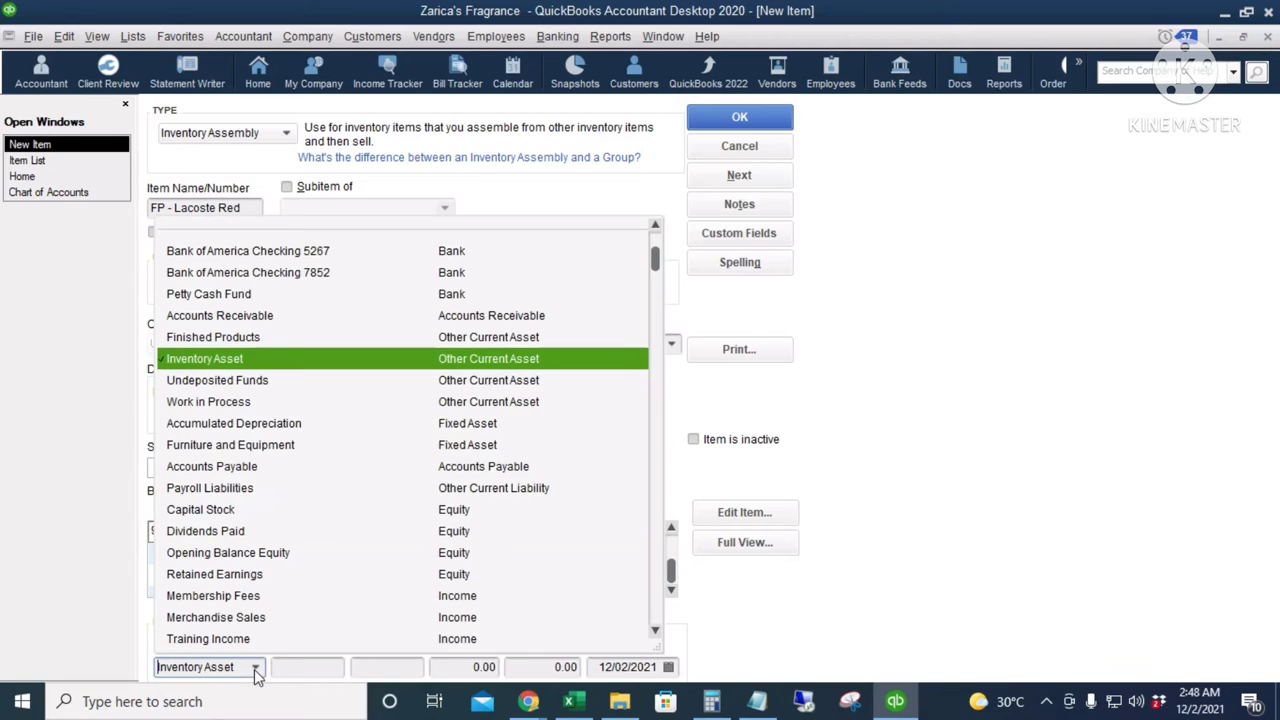
{"action": "left_click", "coordinate": [270, 342]}
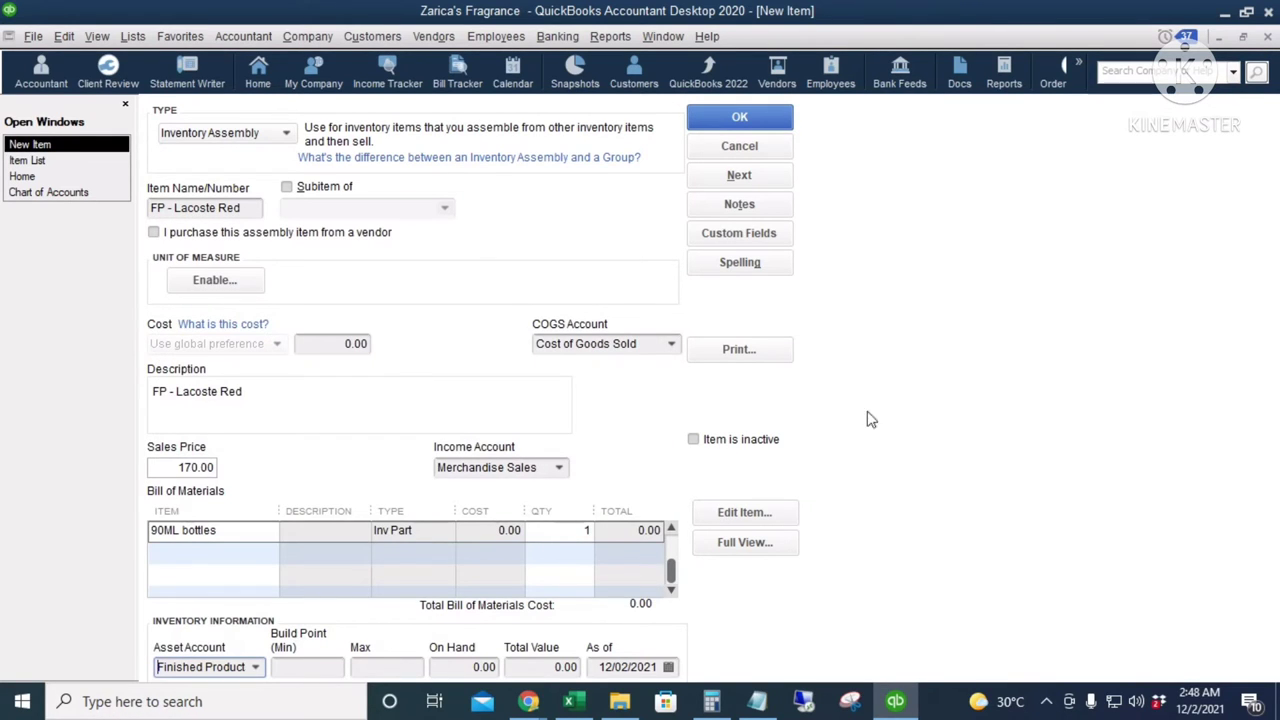
{"action": "left_click", "coordinate": [780, 122]}
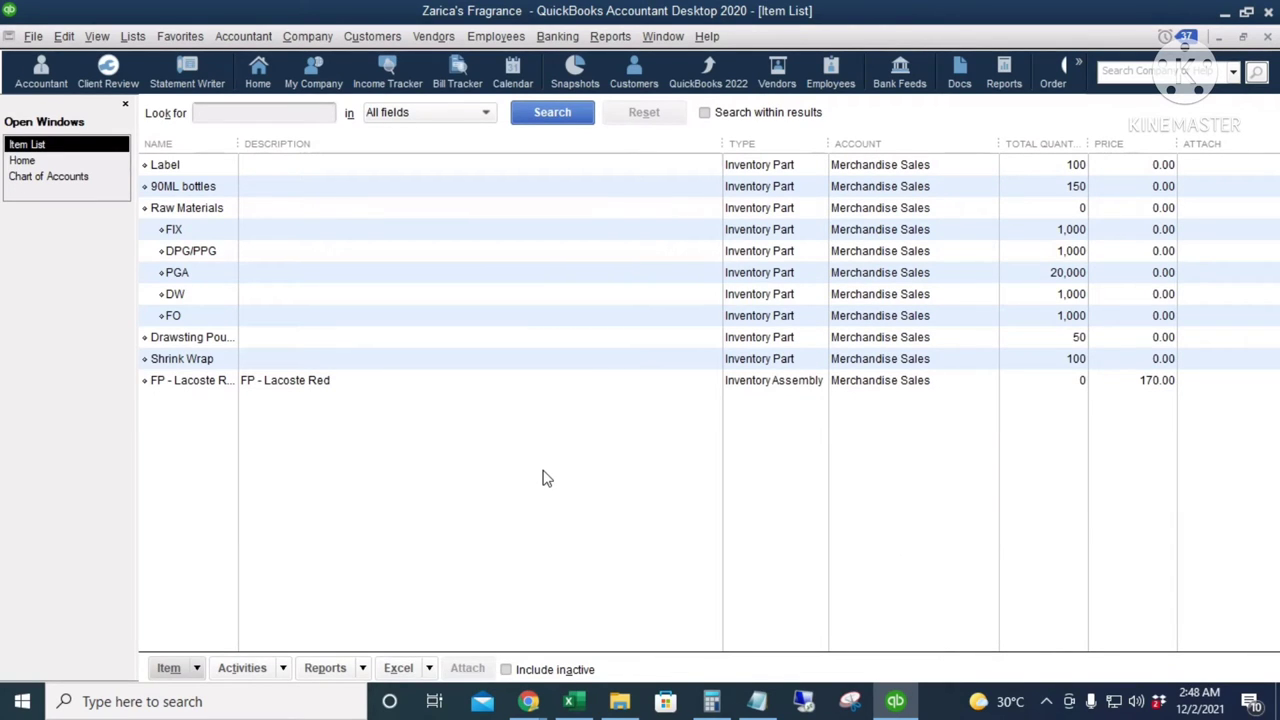
Start a Build Assemblies form for FP - Lacoste Red from the Home page
{"action": "left_click", "coordinate": [22, 161]}
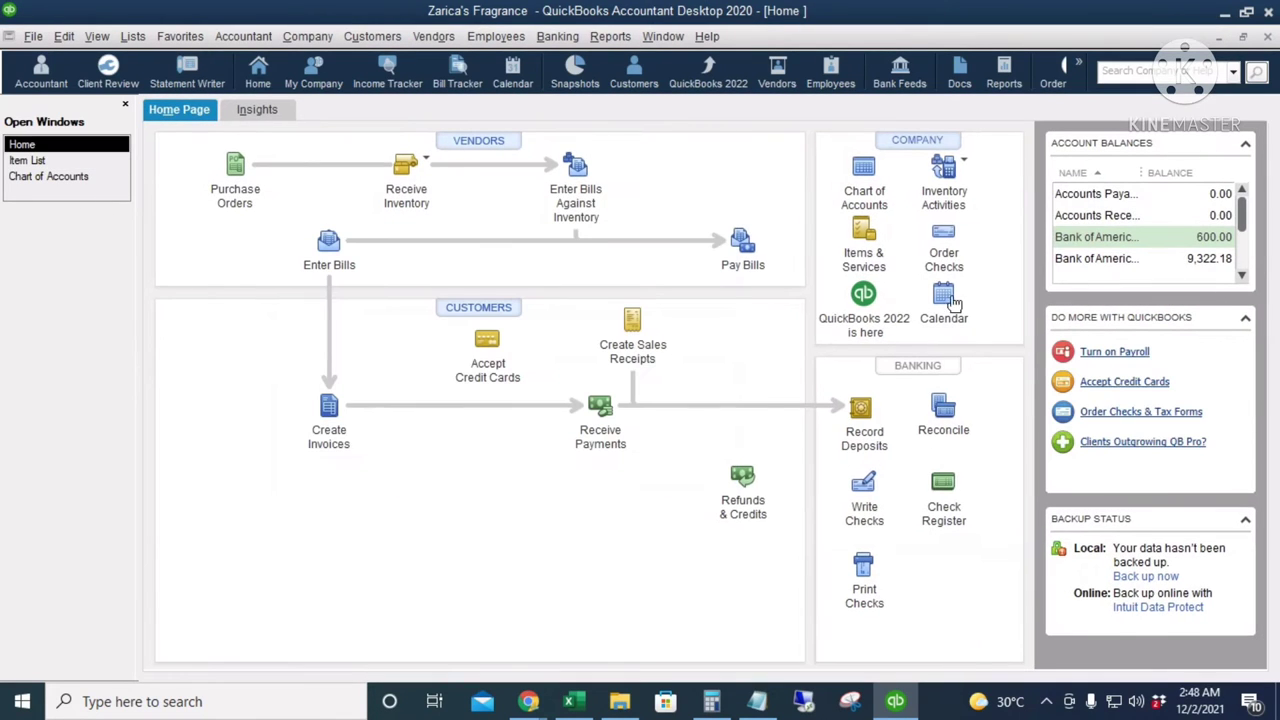
{"action": "left_click", "coordinate": [970, 172]}
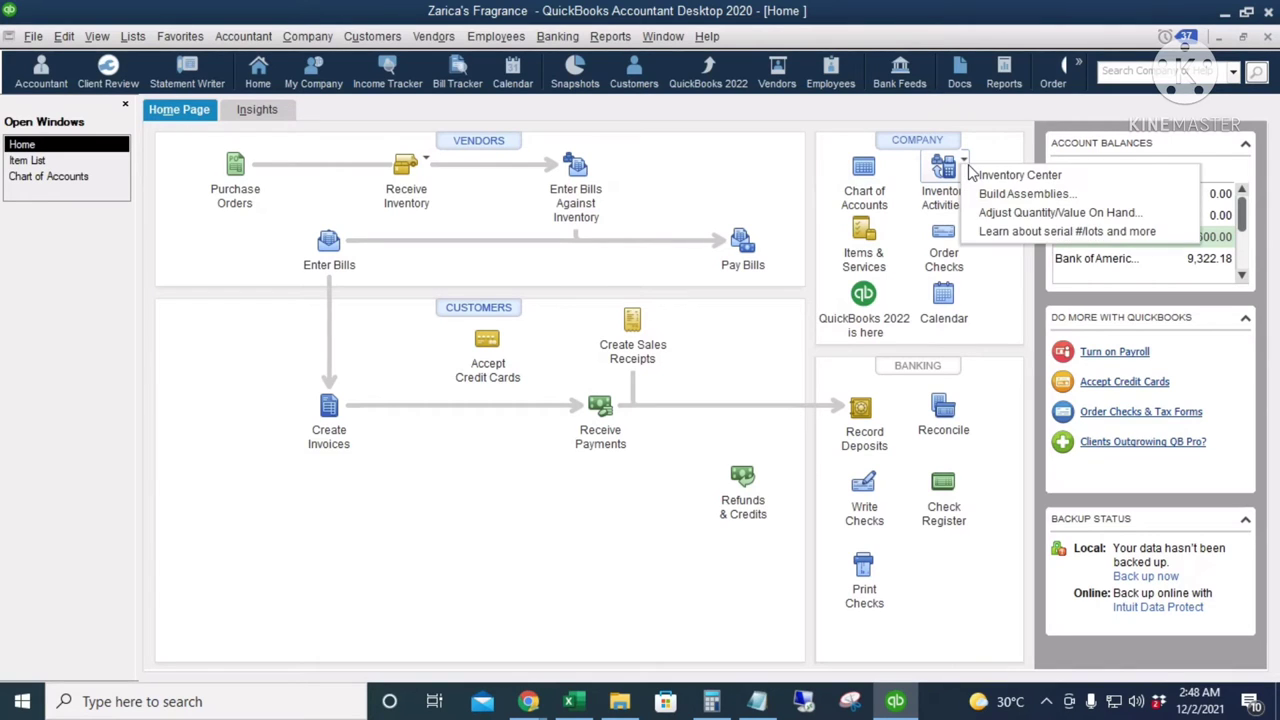
{"action": "left_click", "coordinate": [1020, 194]}
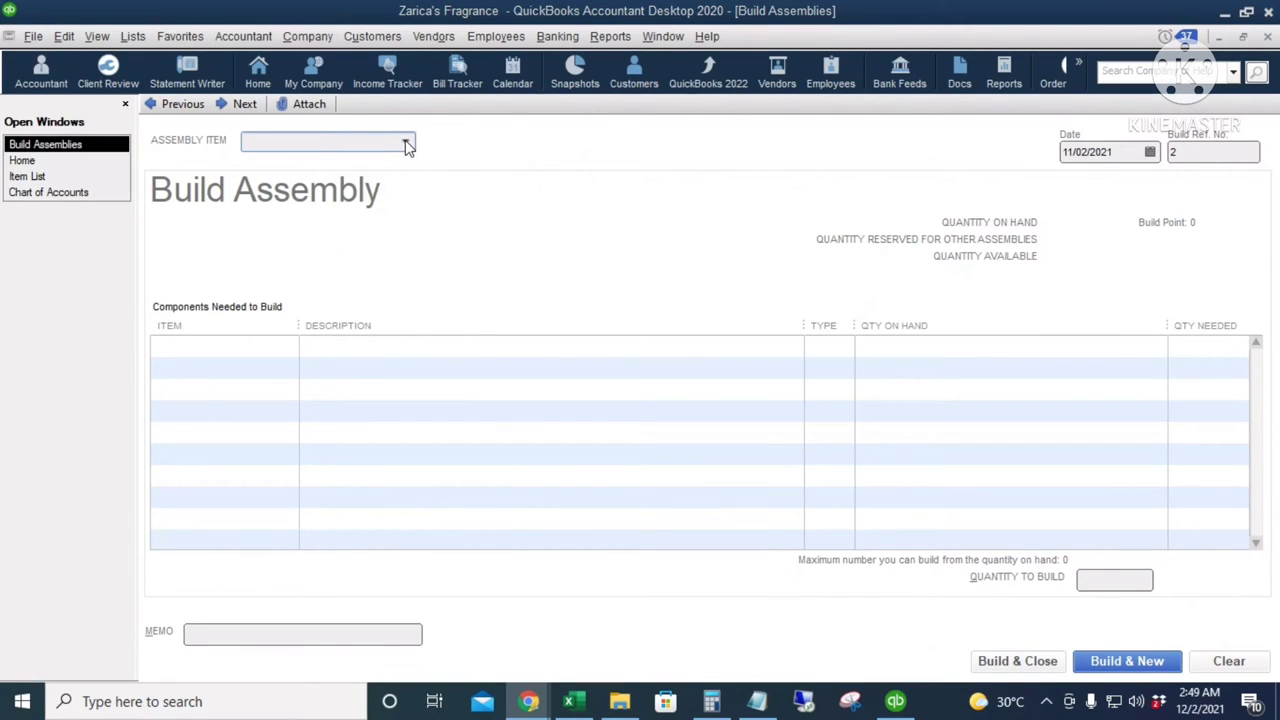
{"action": "left_click", "coordinate": [405, 141]}
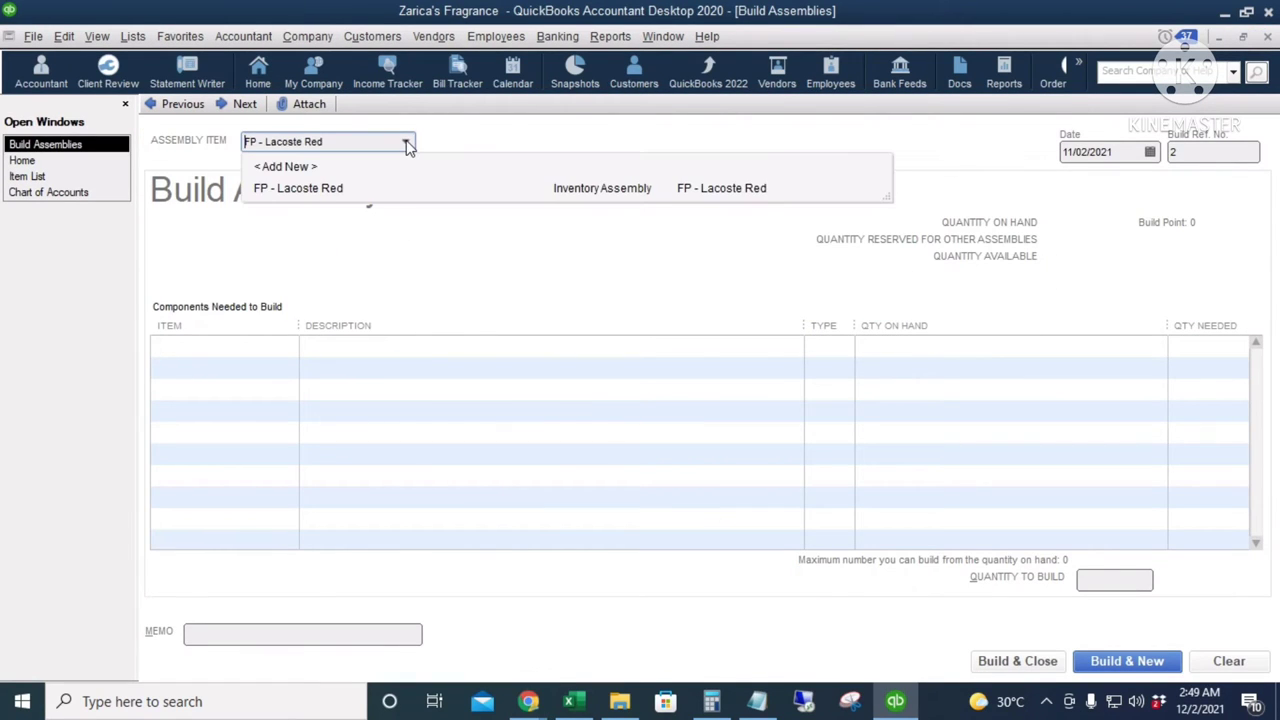
{"action": "left_click", "coordinate": [297, 190]}
{"action": "left_click", "coordinate": [1113, 156]}
{"action": "left_click_drag", "start_coordinate": [1113, 156], "coordinate": [1032, 188]}
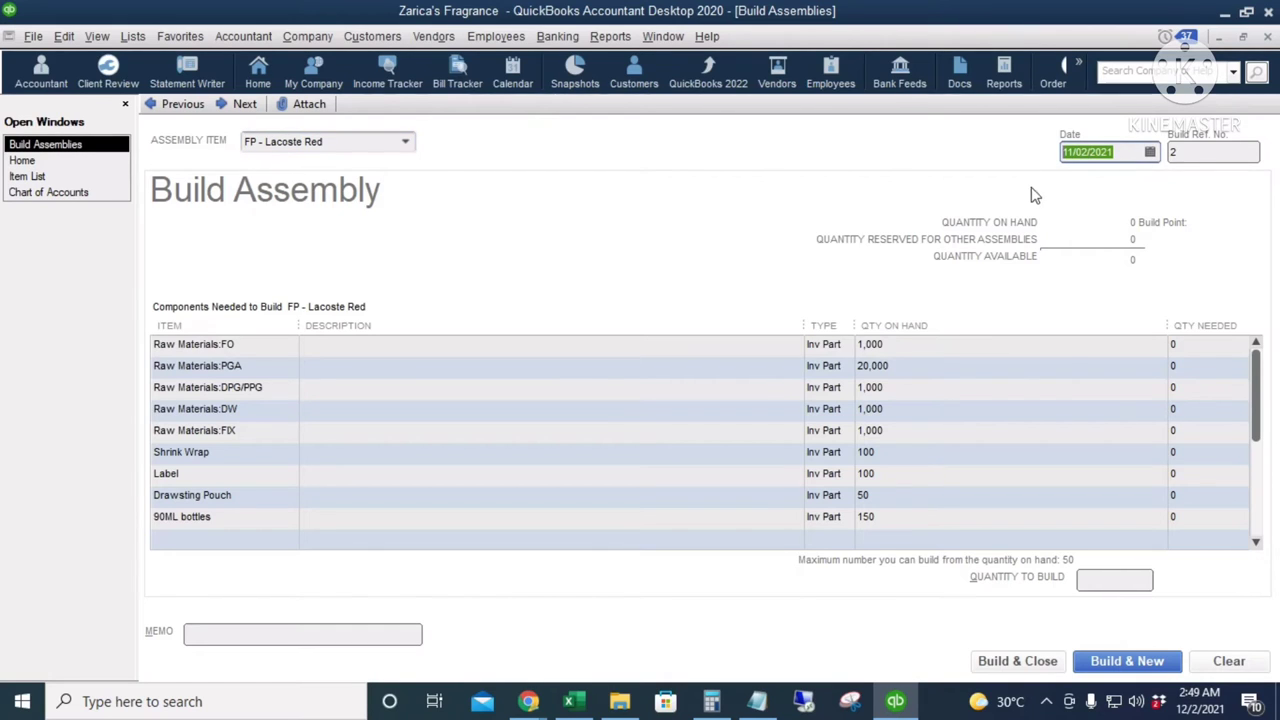
{"action": "left_click", "coordinate": [1199, 152]}
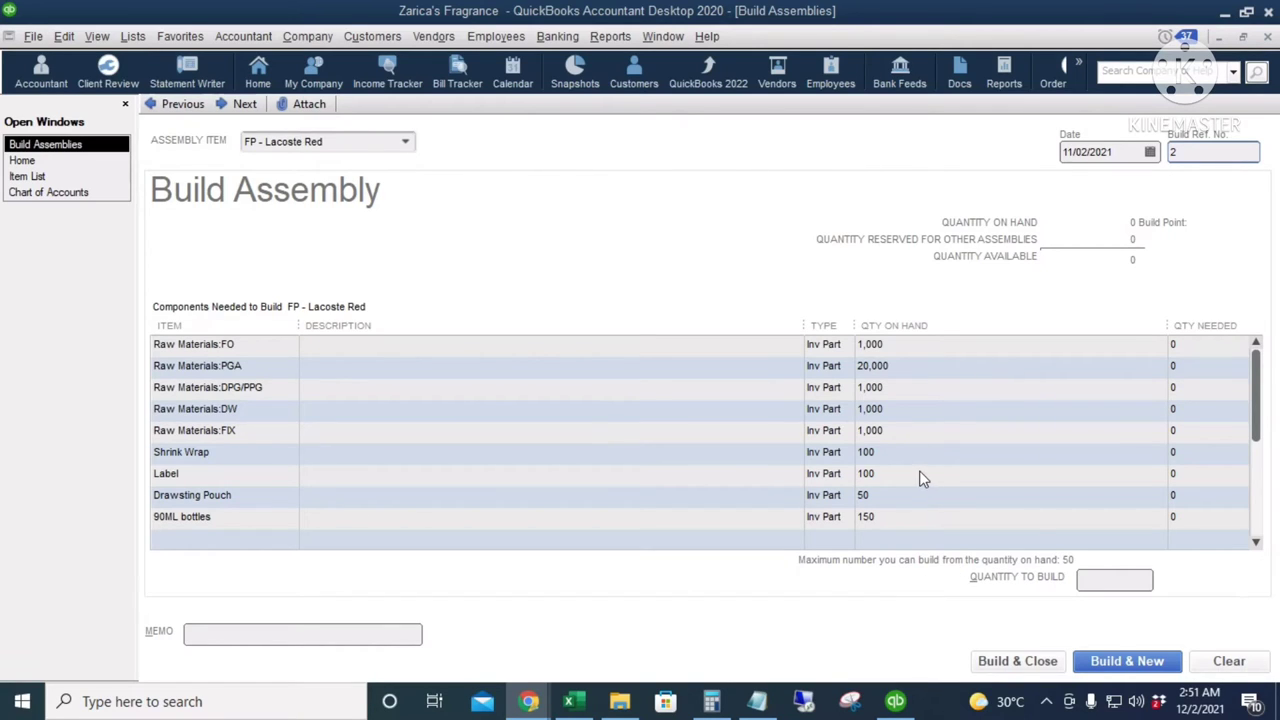
Enter 30 as the quantity to build and record the build
{"action": "left_click", "coordinate": [1095, 581]}
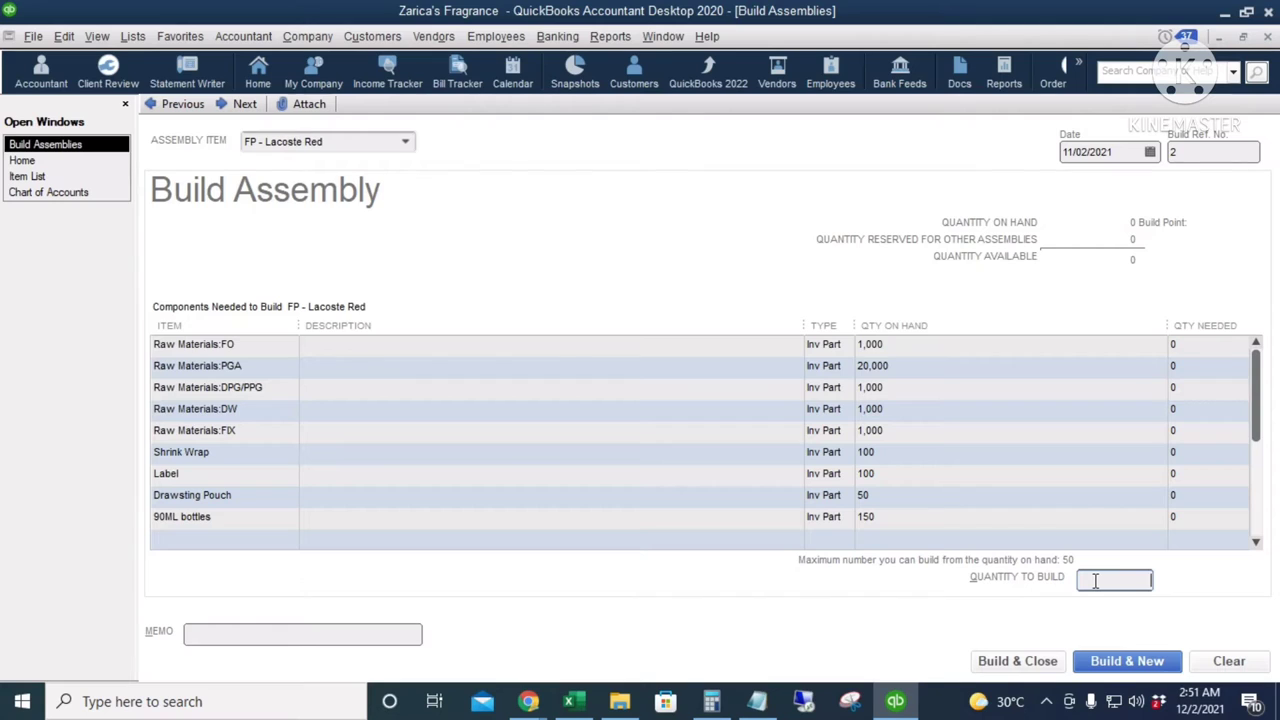
{"action": "type", "text": "30"}
{"action": "key", "text": "Tab"}
{"action": "key", "text": "shift+Tab"}
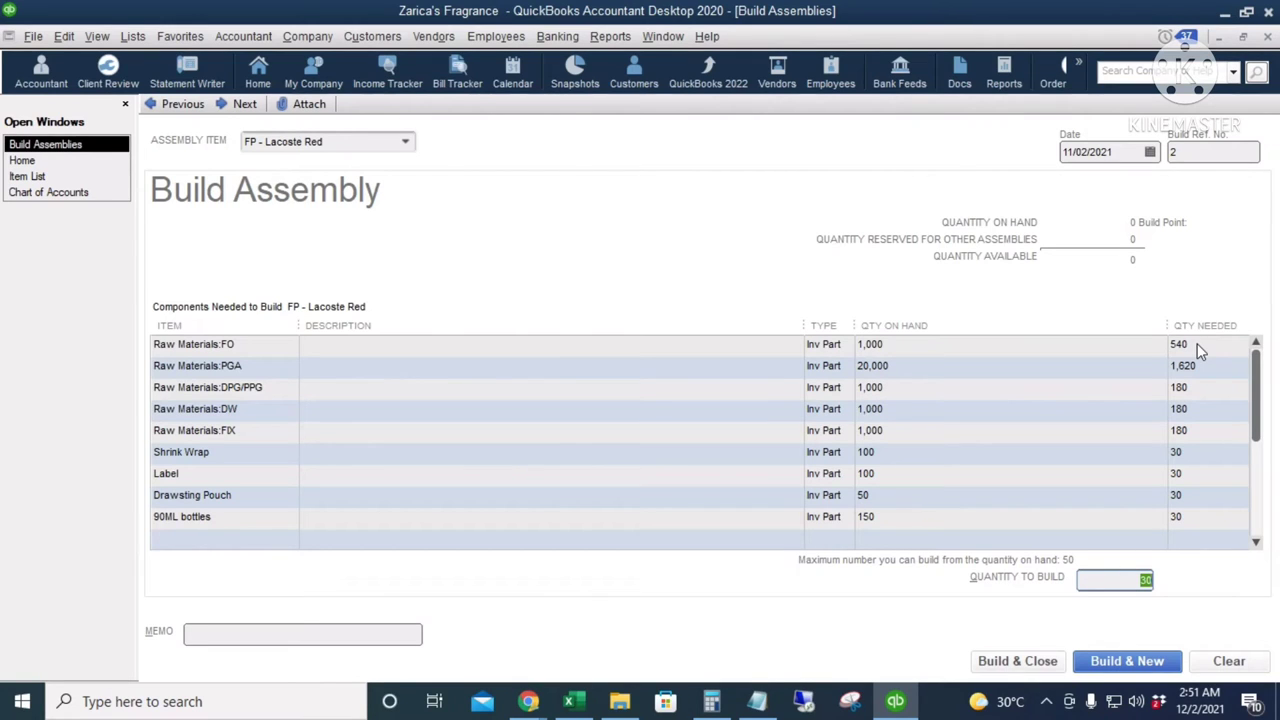
{"action": "left_click", "coordinate": [1005, 661]}
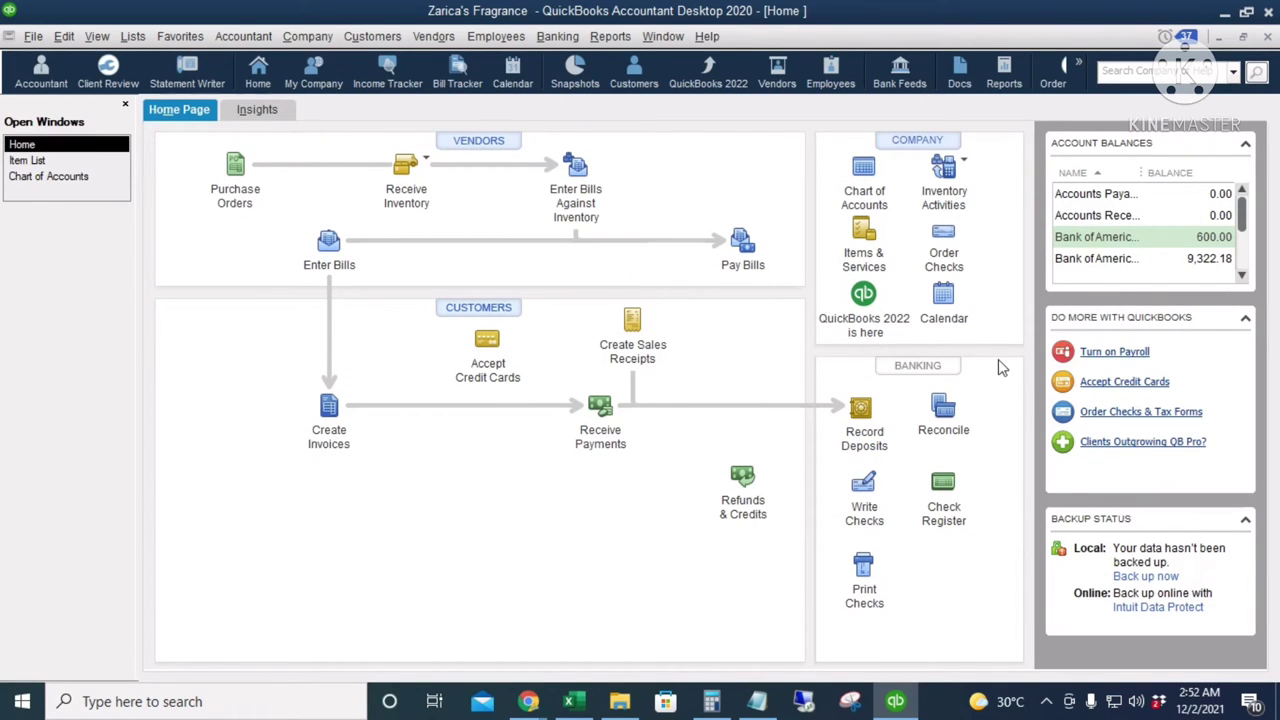
Open the Item List, select FP - Lacoste Red (30 on hand) and widen the Name column
{"action": "left_click", "coordinate": [866, 240]}
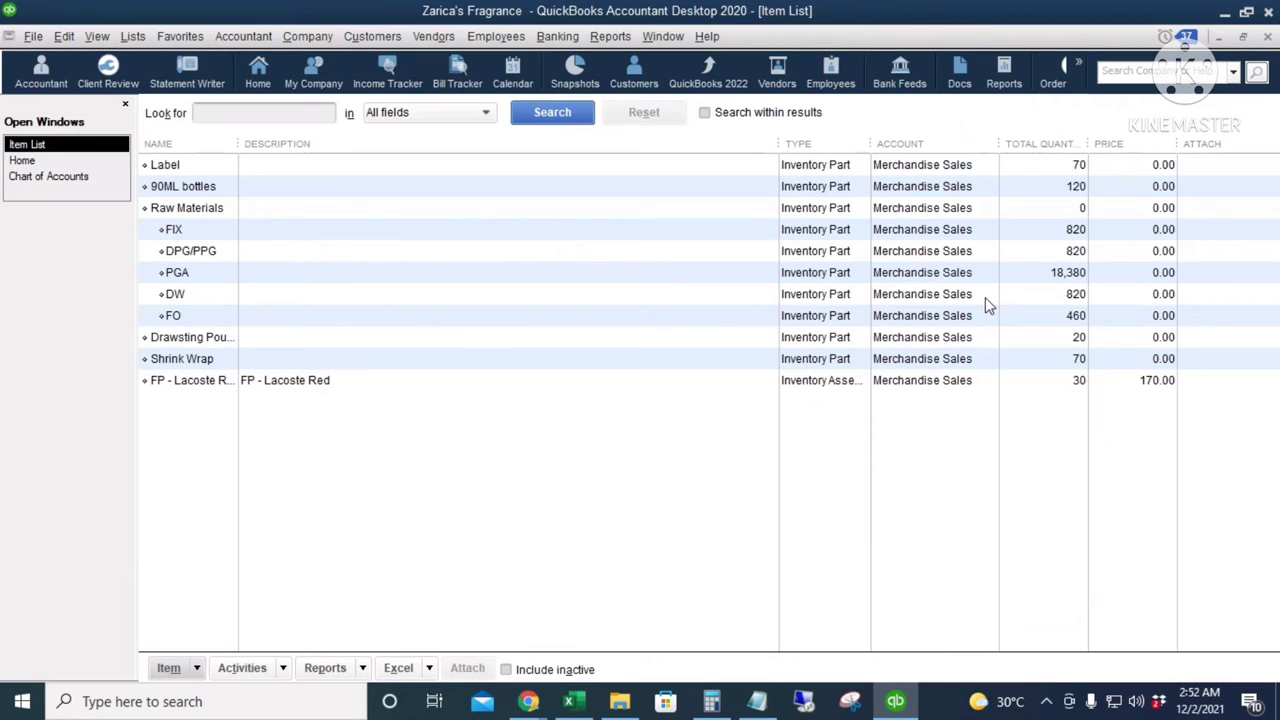
{"action": "left_click", "coordinate": [1010, 385]}
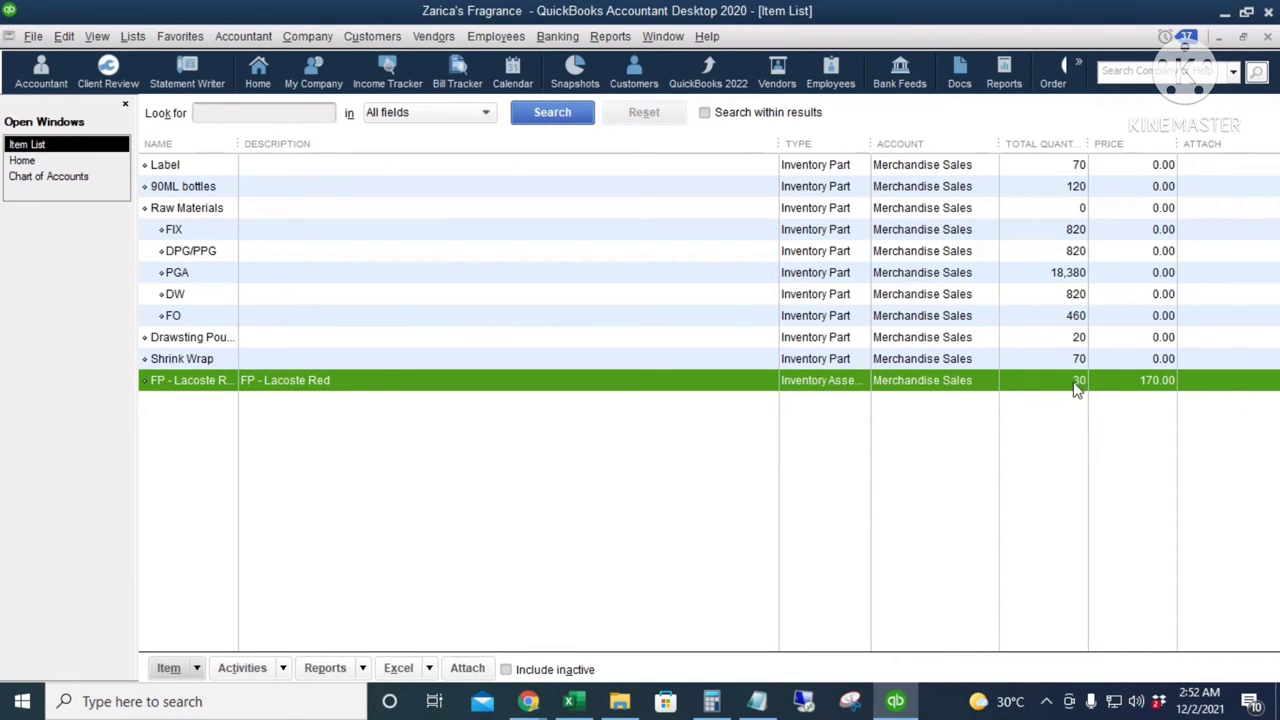
{"action": "left_click_drag", "start_coordinate": [238, 143], "coordinate": [292, 138]}
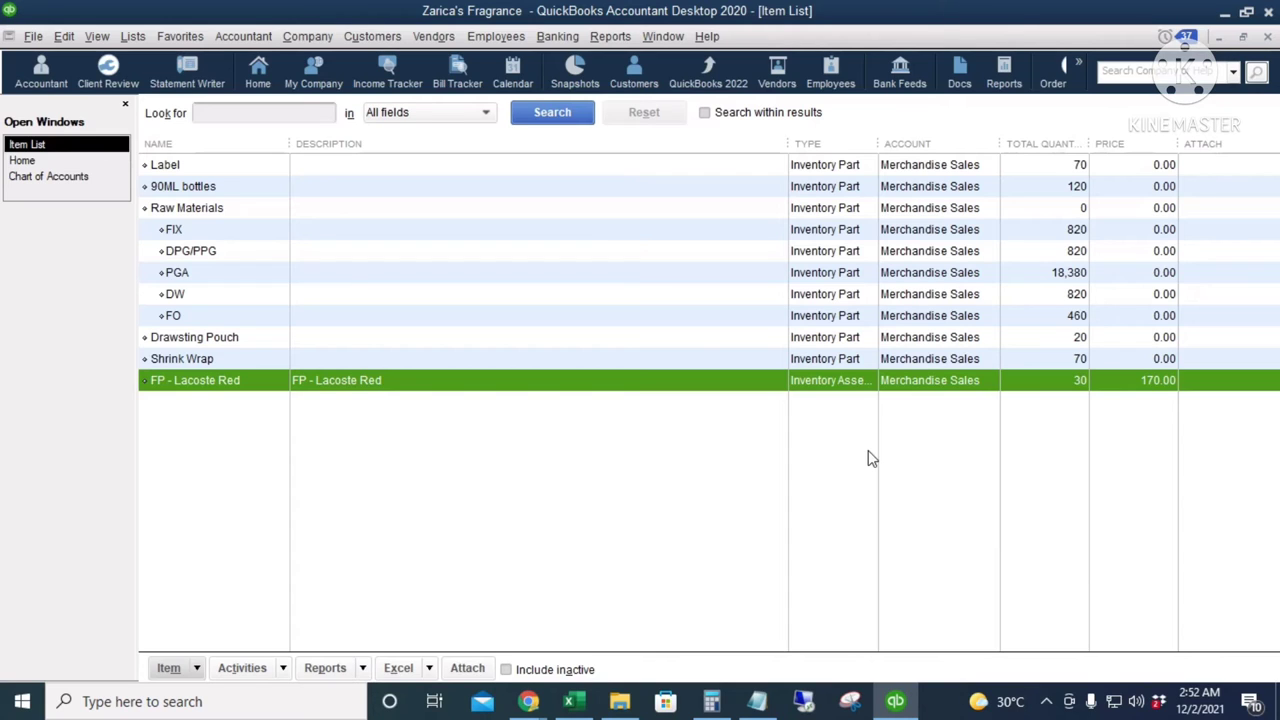
{"action": "left_click", "coordinate": [440, 231]}
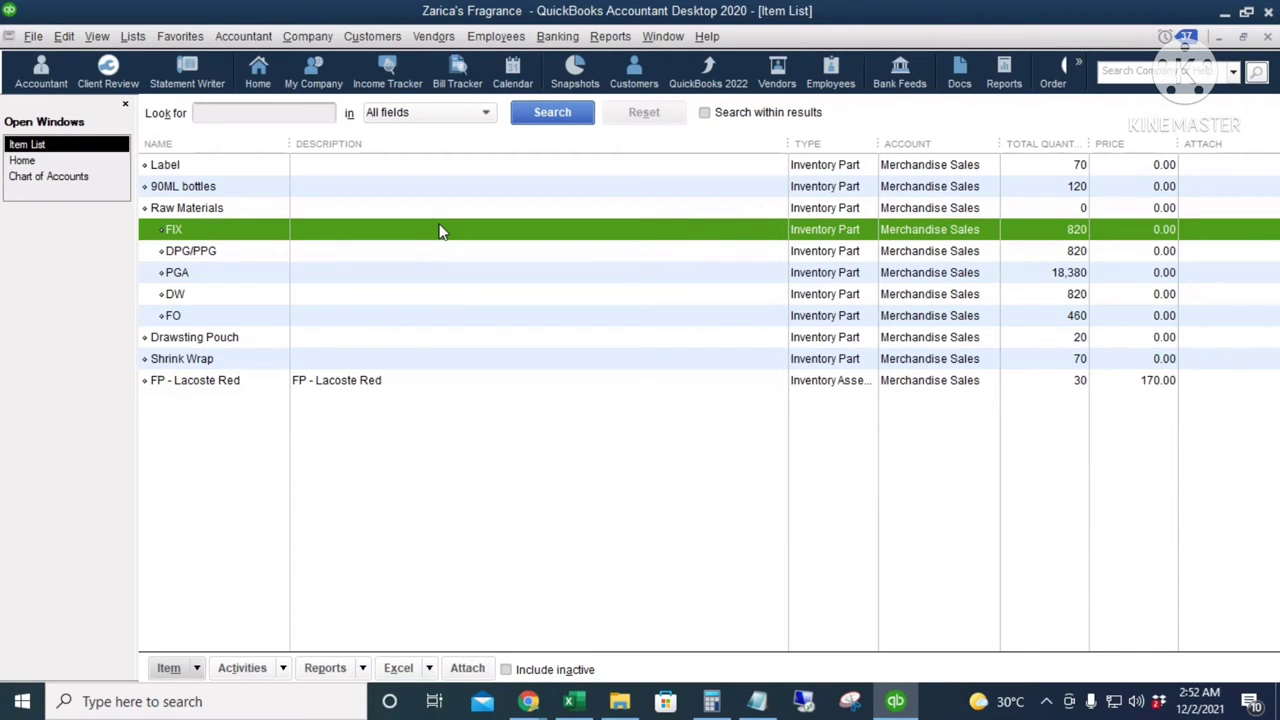
Run an all-dates inventory QuickReport for FIX, check its on-hand total, then close it
{"action": "right_click", "coordinate": [440, 231]}
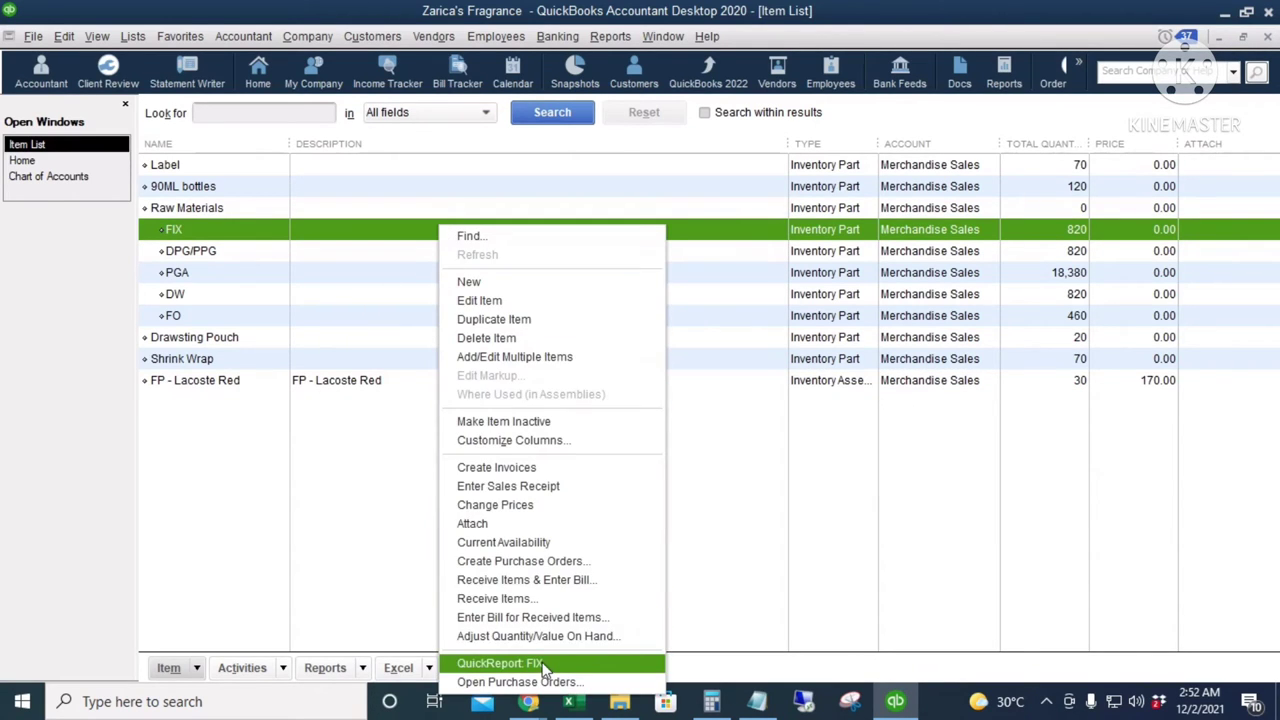
{"action": "left_click", "coordinate": [543, 664]}
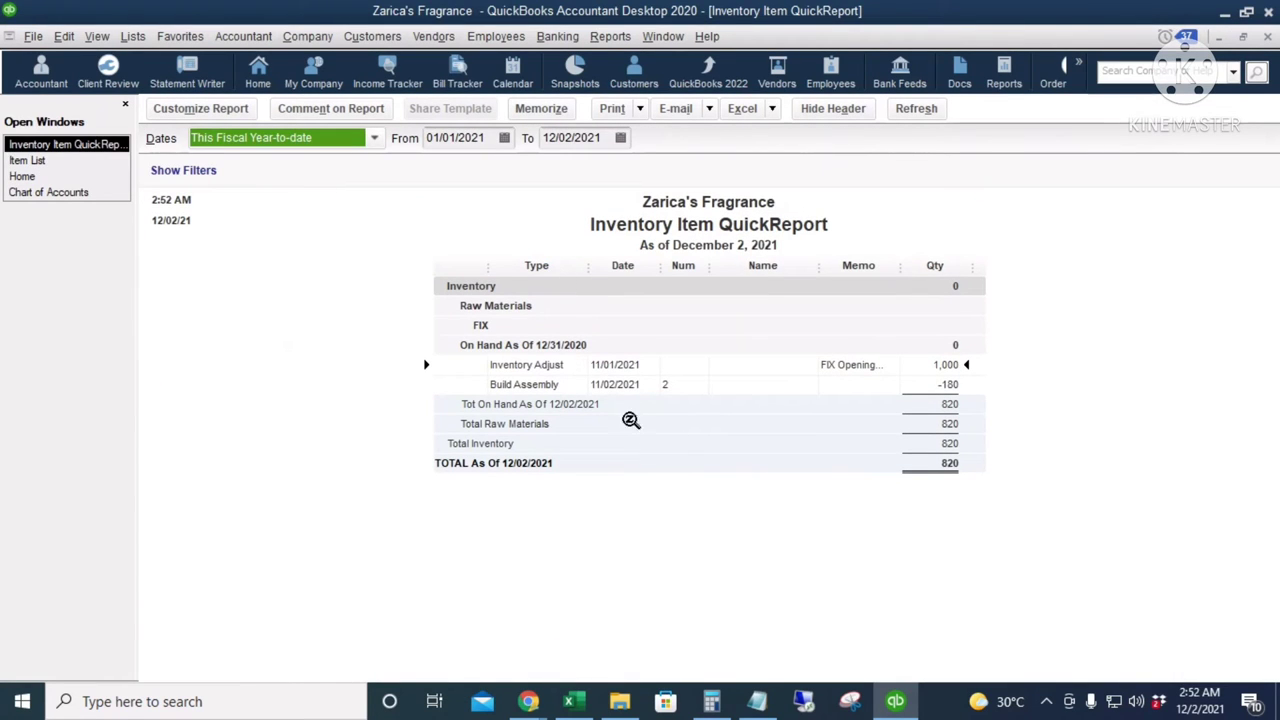
{"action": "key", "text": "a"}
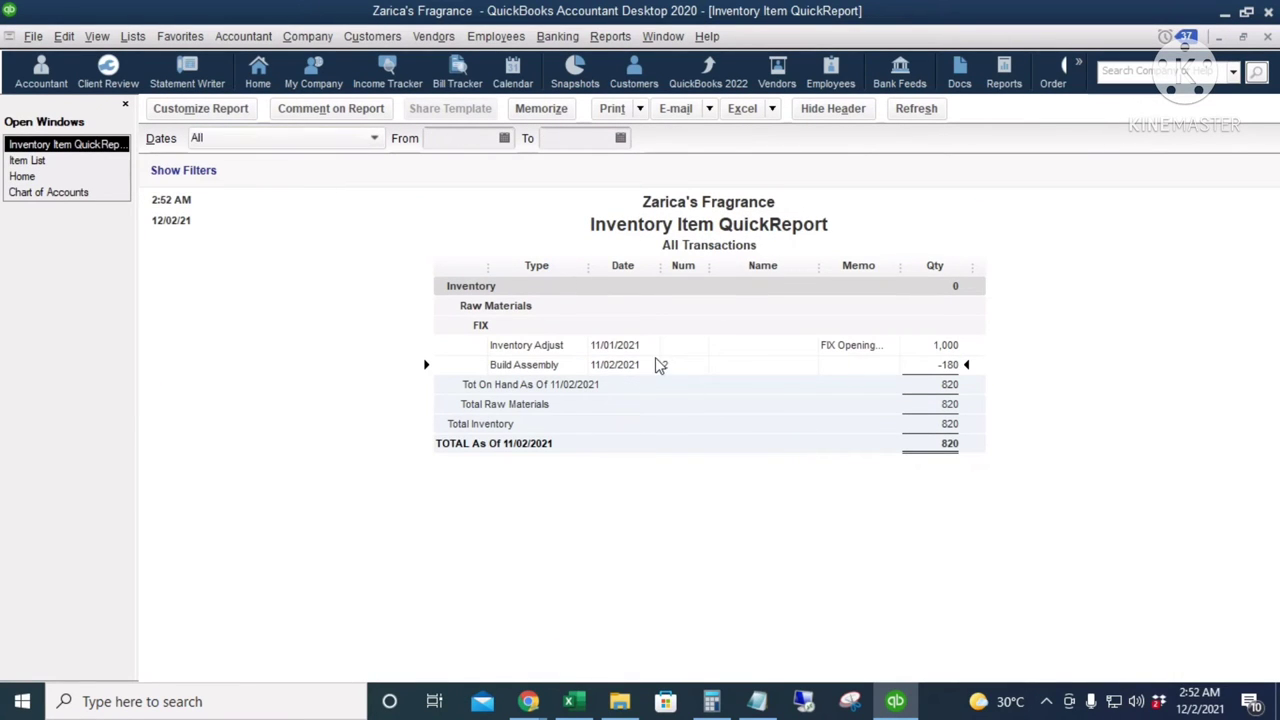
{"action": "left_click_drag", "start_coordinate": [900, 265], "coordinate": [936, 265]}
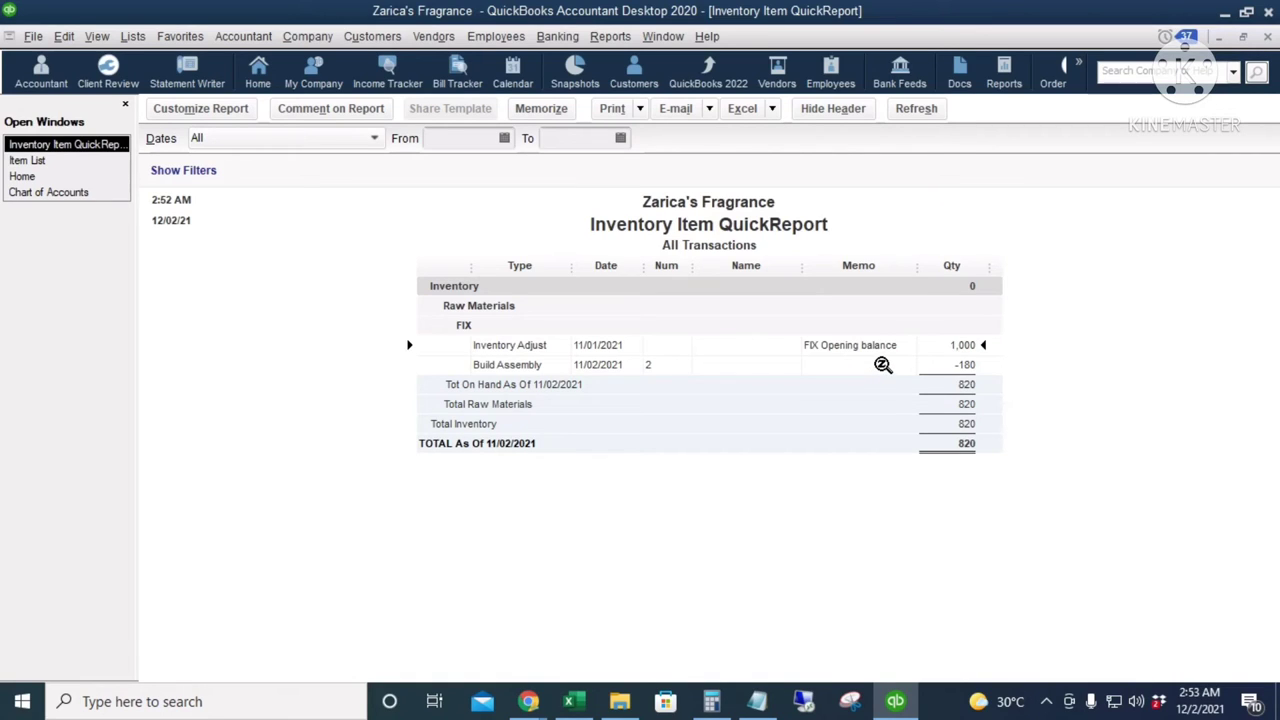
{"action": "left_click", "coordinate": [950, 384]}
{"action": "key", "text": "Escape"}
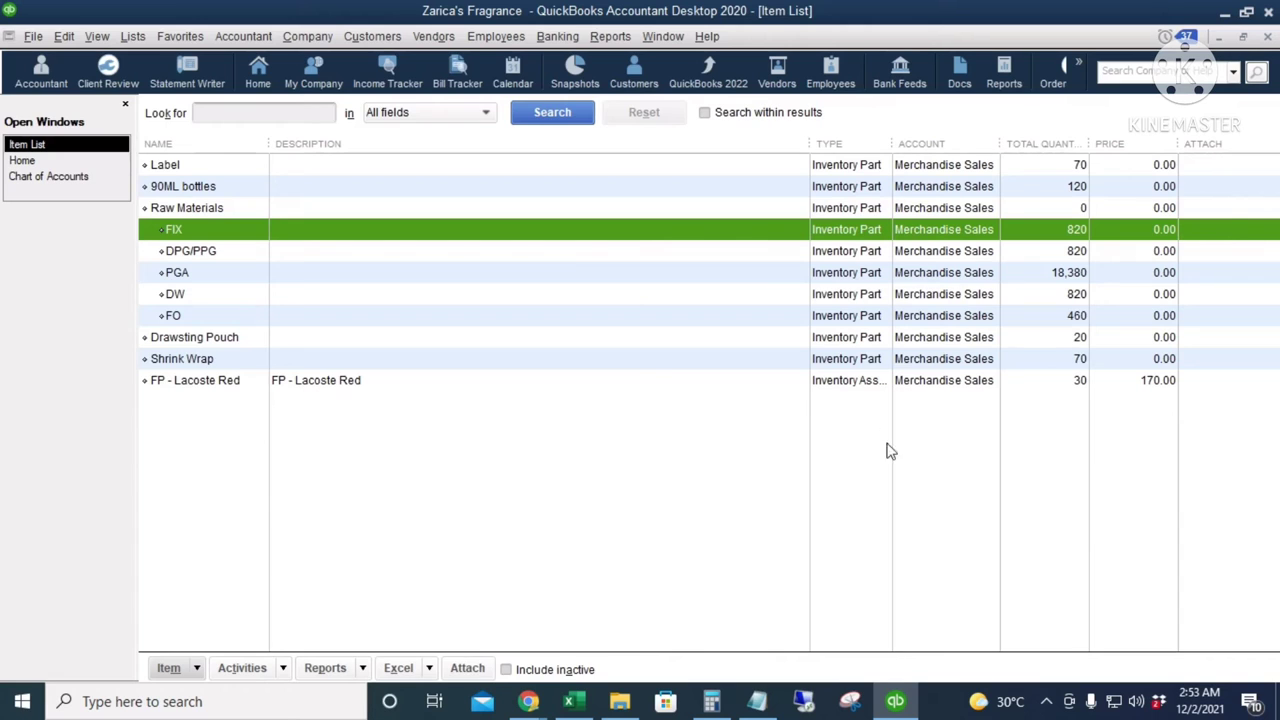
Run the PGA QuickReport, then review raw material rows and FP - Lacoste Red at 30
{"action": "right_click", "coordinate": [838, 275]}
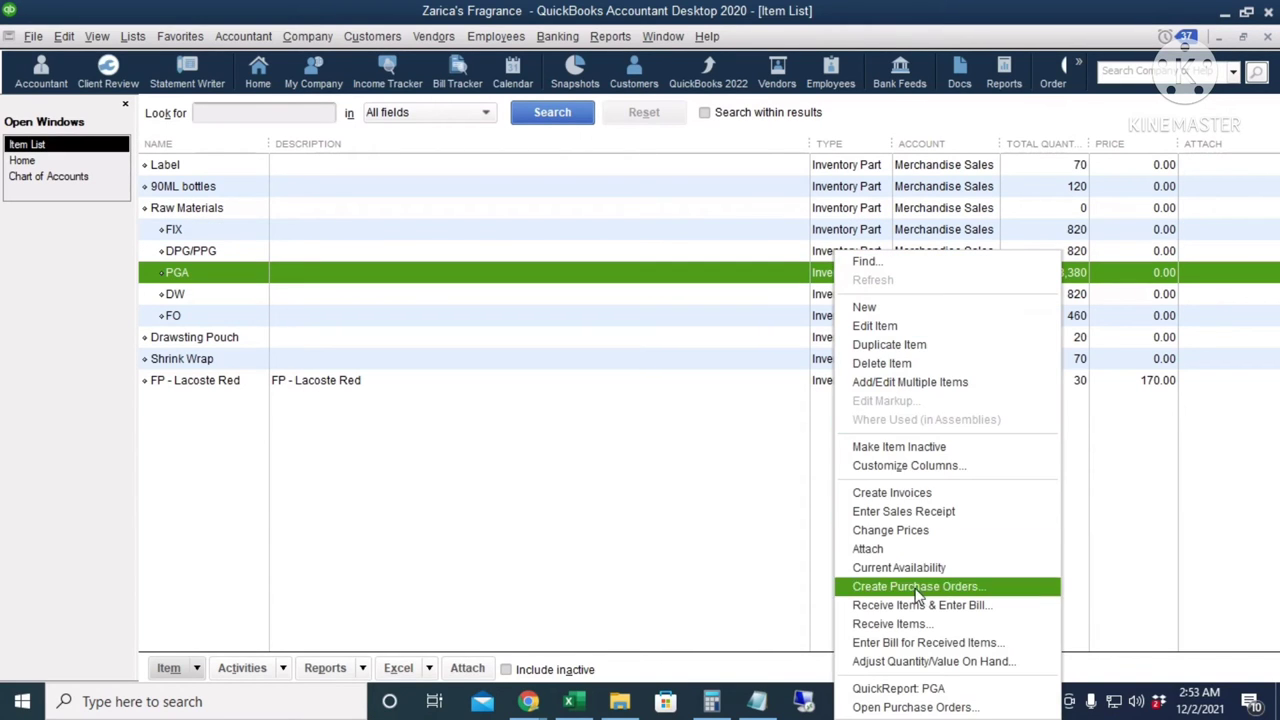
{"action": "left_click", "coordinate": [928, 688]}
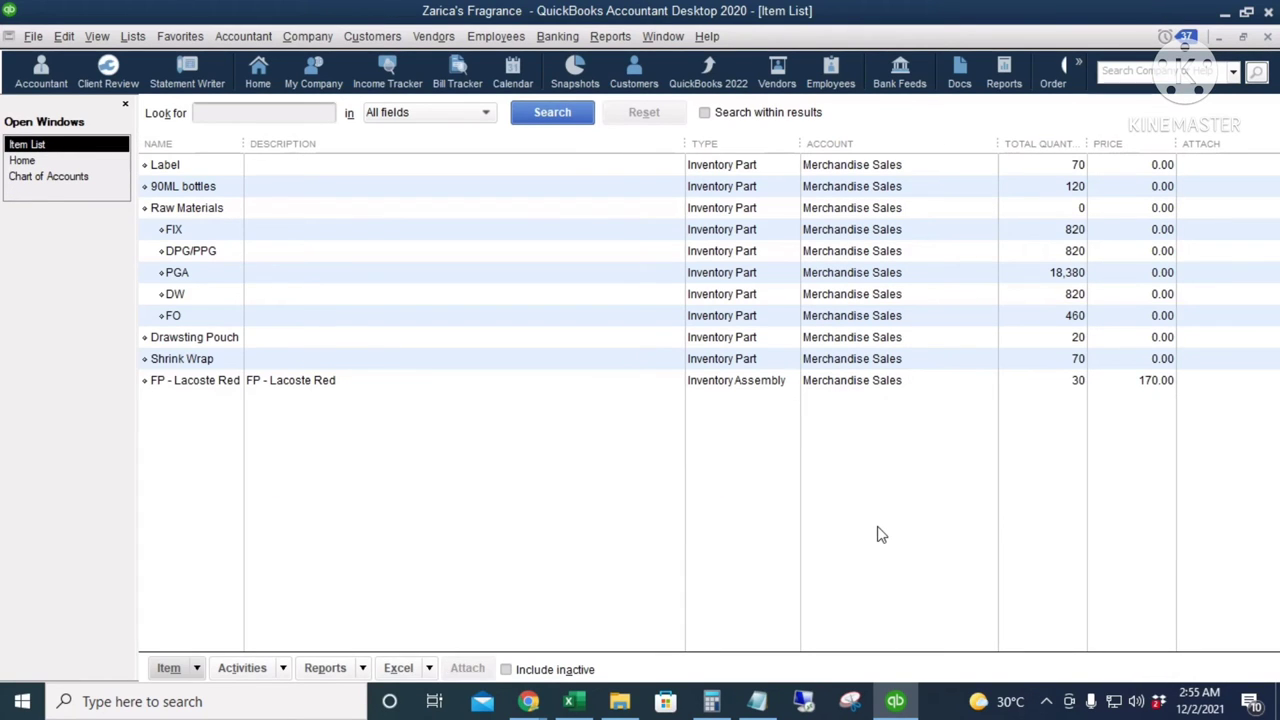
{"action": "left_click", "coordinate": [716, 236]}
{"action": "left_click", "coordinate": [724, 251]}
{"action": "left_click", "coordinate": [733, 274]}
{"action": "left_click", "coordinate": [737, 294]}
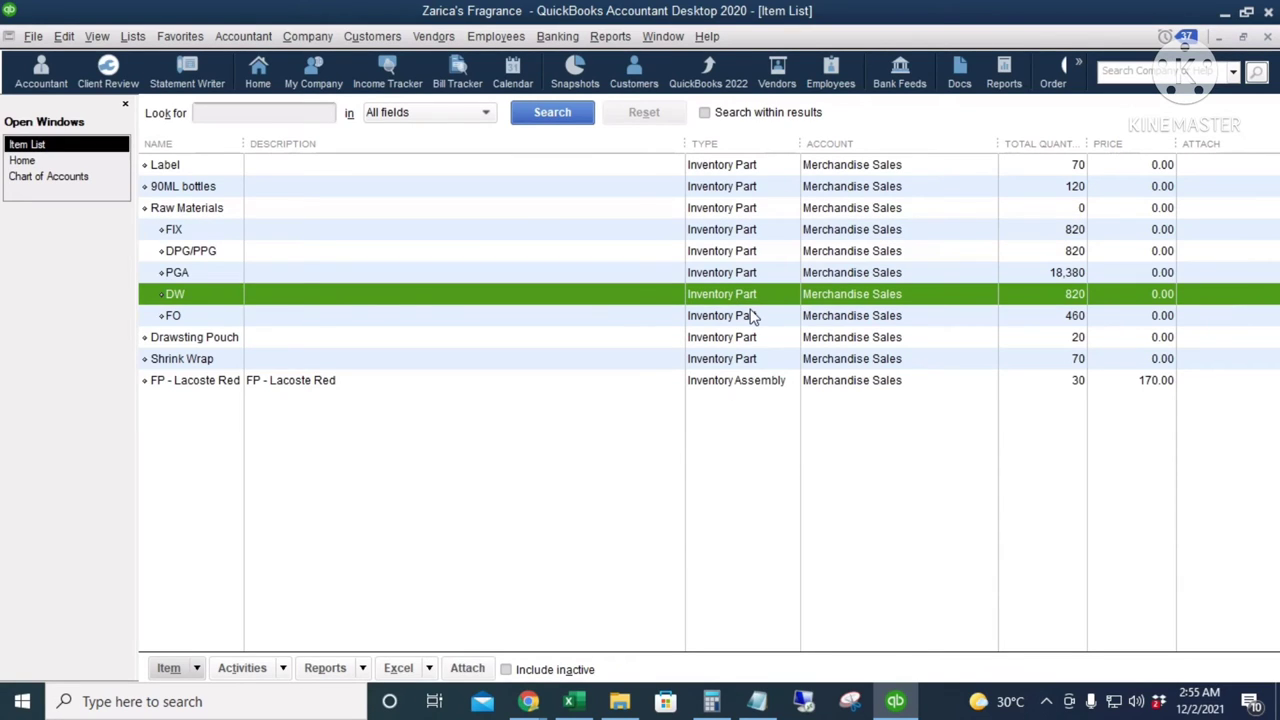
{"action": "left_click", "coordinate": [806, 385]}
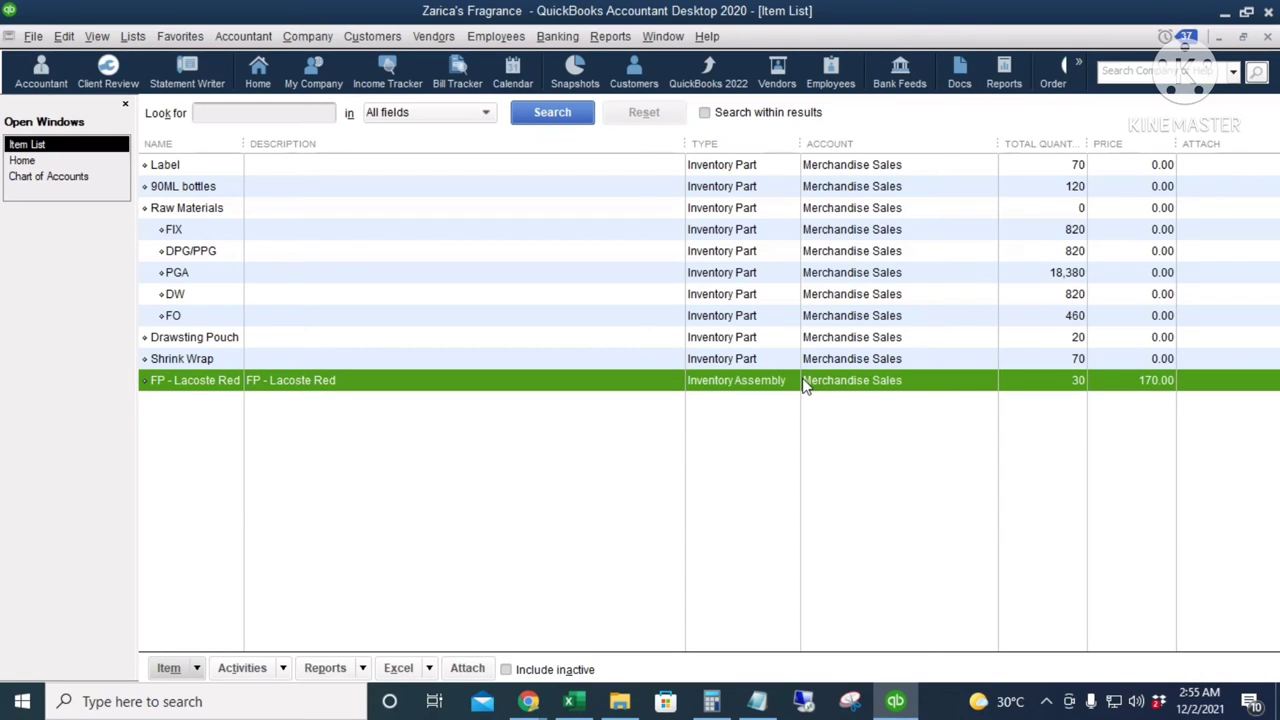
Review the 30-unit Build Assembly's journal from FP - Lacoste Red's QuickReport, then close back to Home
{"action": "right_click", "coordinate": [806, 385]}
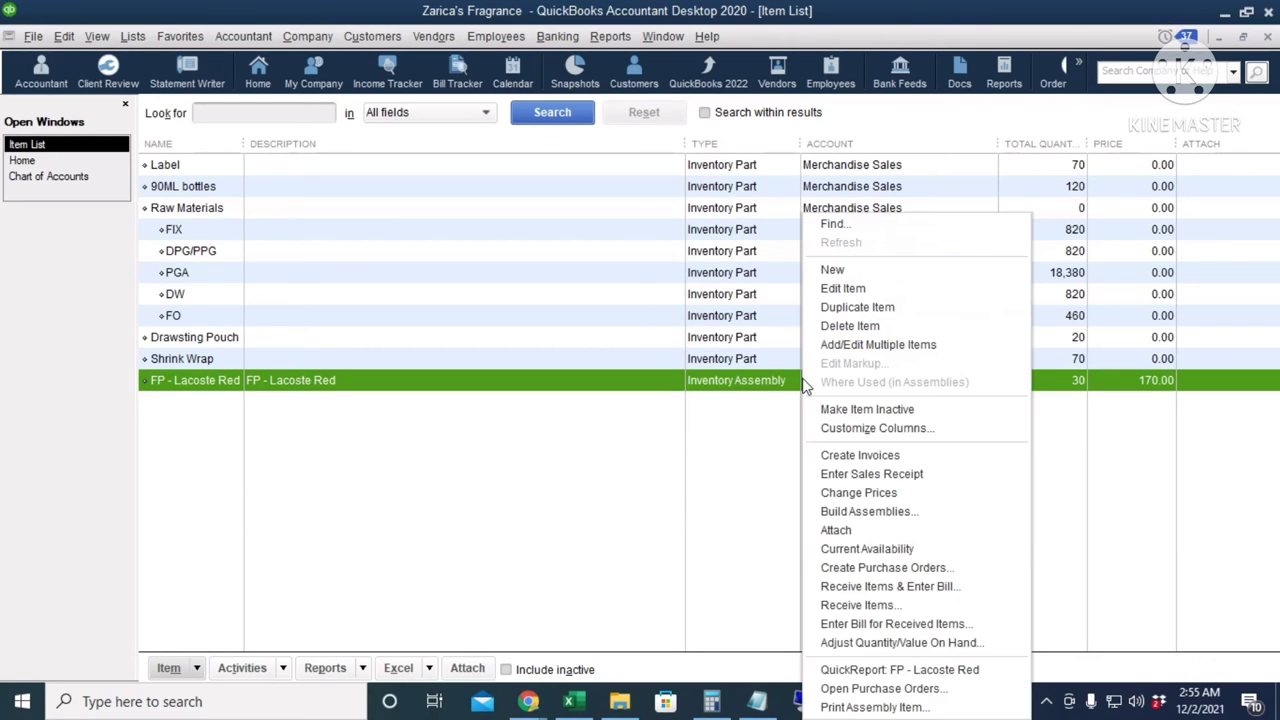
{"action": "left_click", "coordinate": [936, 677]}
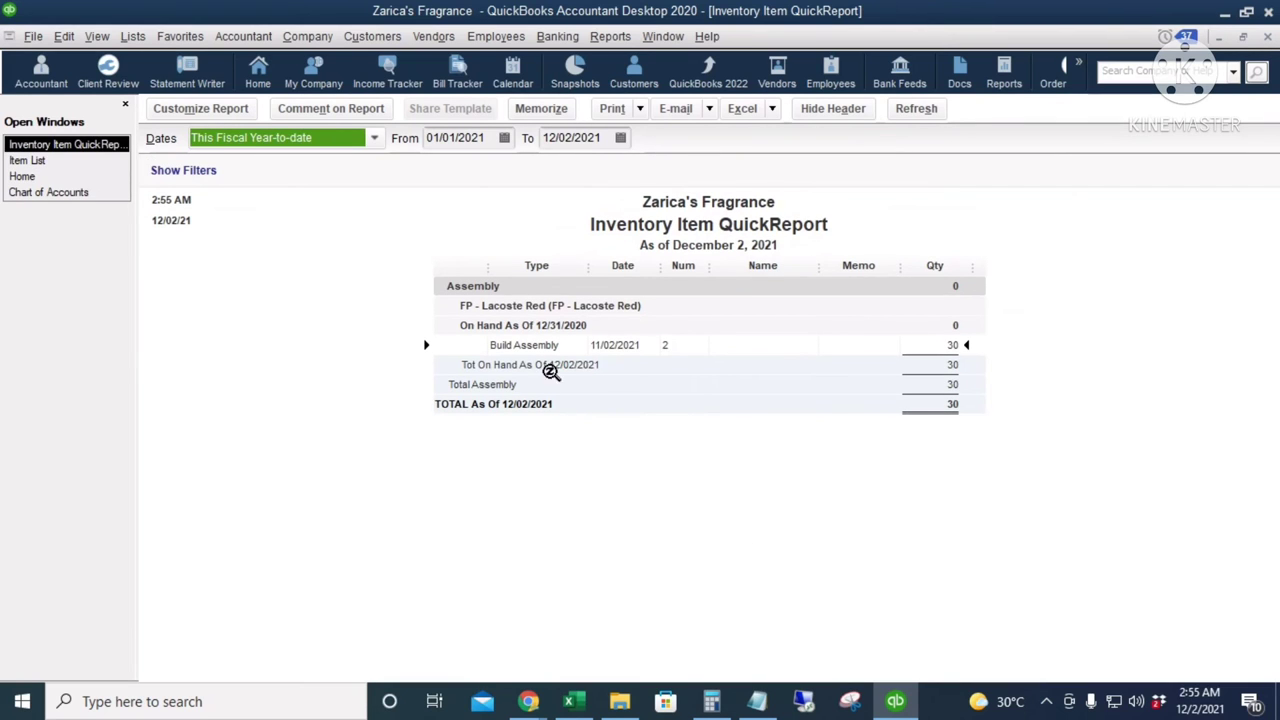
{"action": "double_click", "coordinate": [619, 345]}
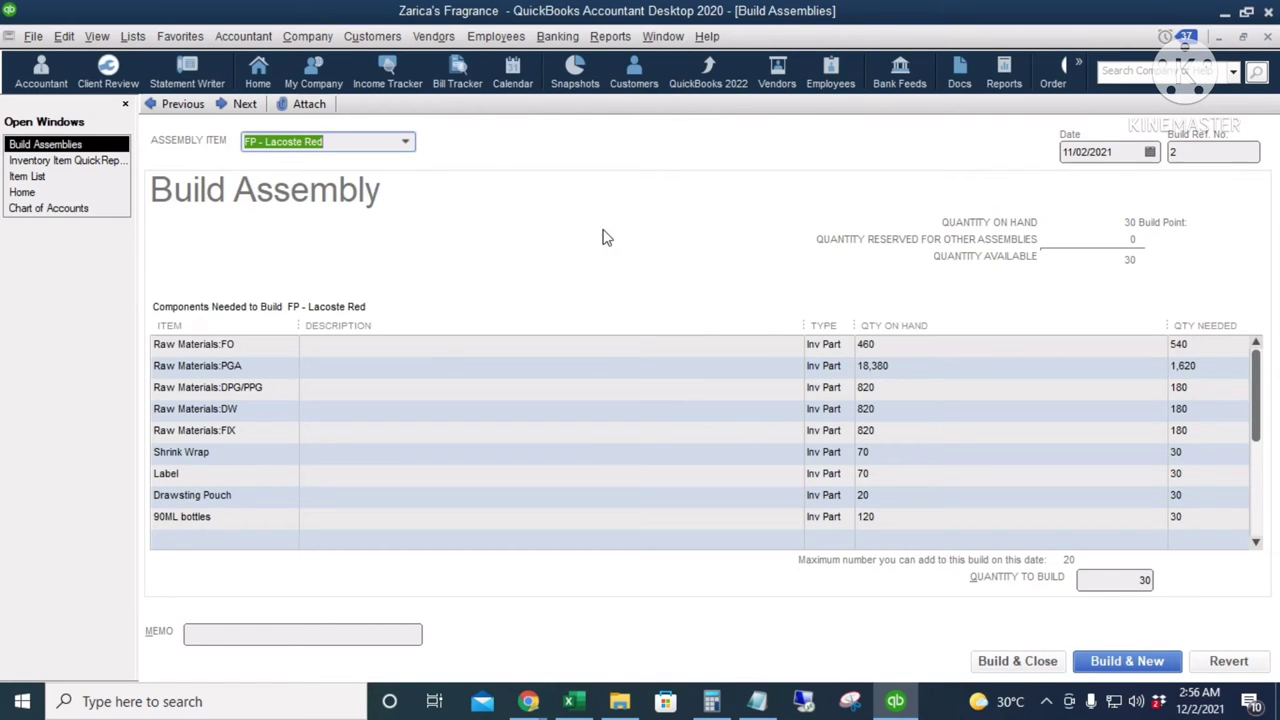
{"action": "key", "text": "ctrl+y"}
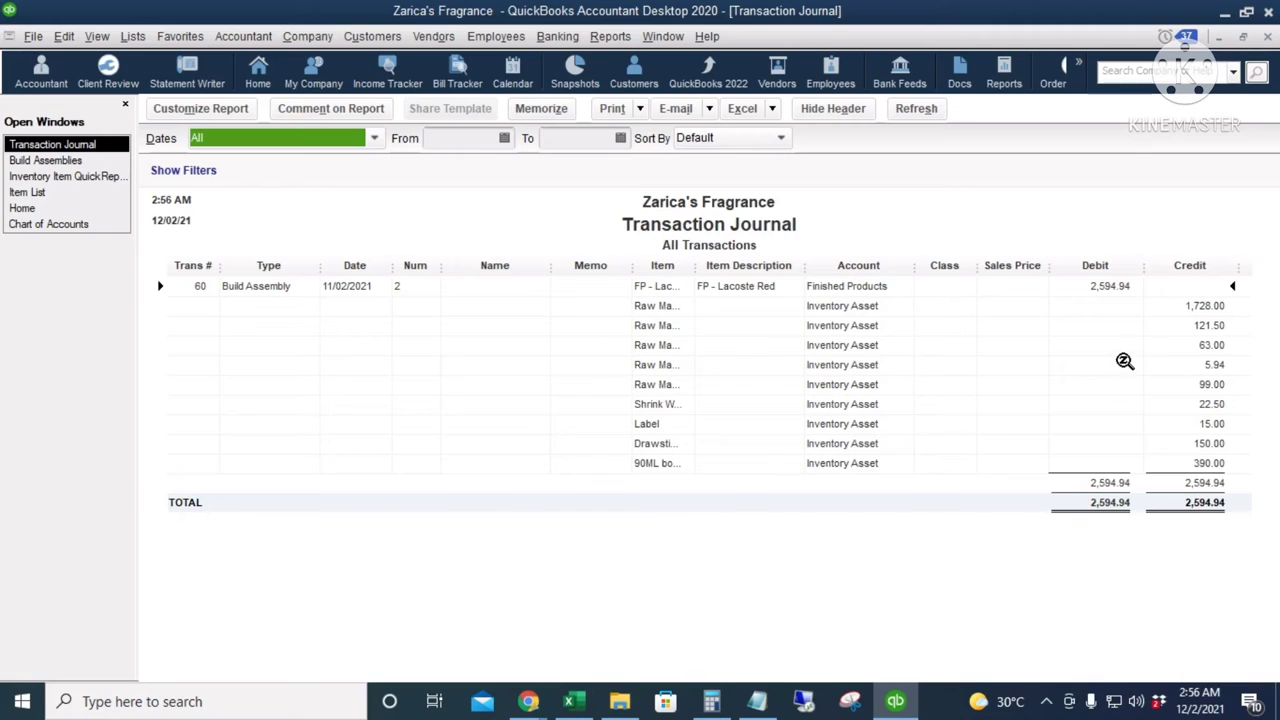
{"action": "left_click_drag", "start_coordinate": [914, 265], "coordinate": [922, 265]}
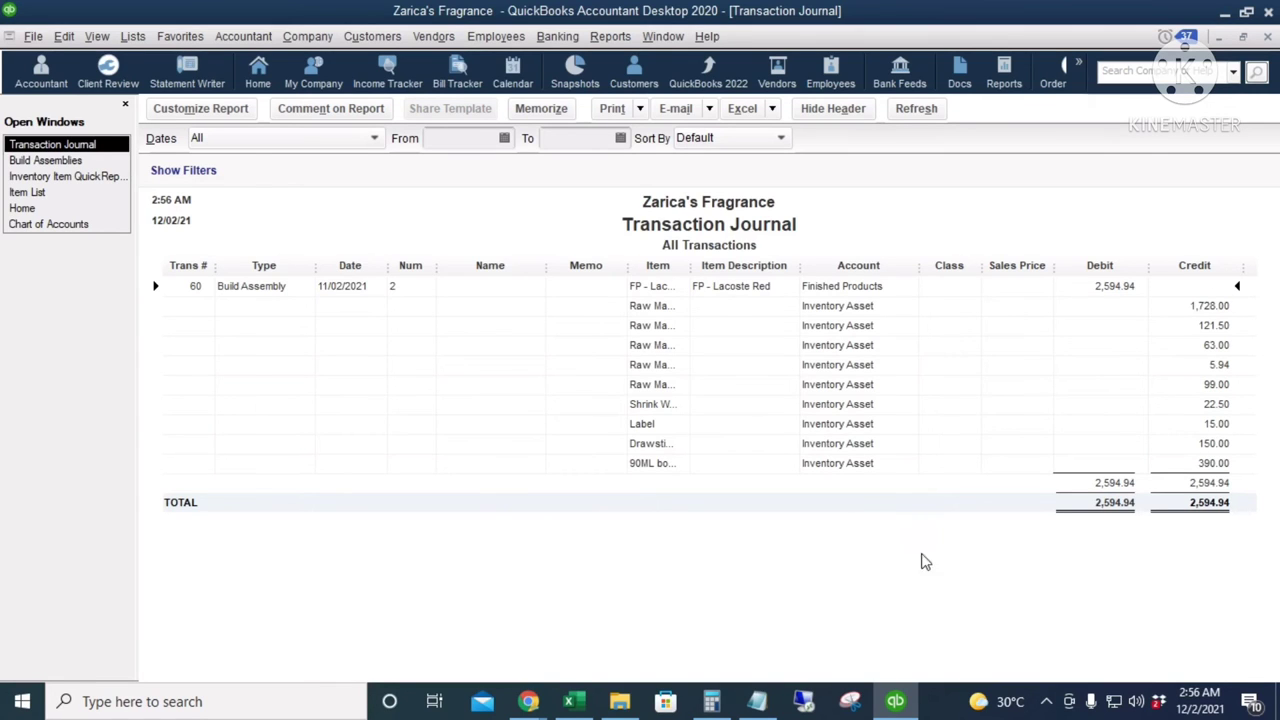
{"action": "key", "text": "Escape"}
{"action": "key", "text": "Escape"}
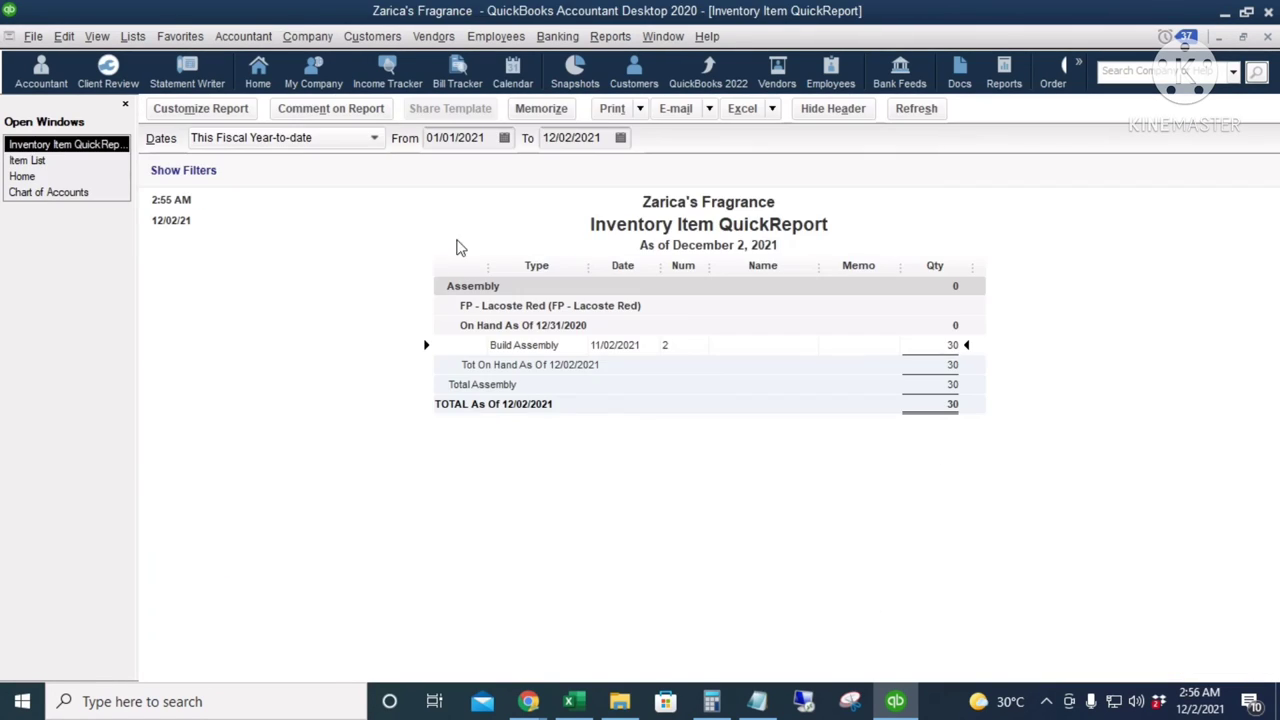
{"action": "key", "text": "Escape"}
{"action": "key", "text": "Escape"}
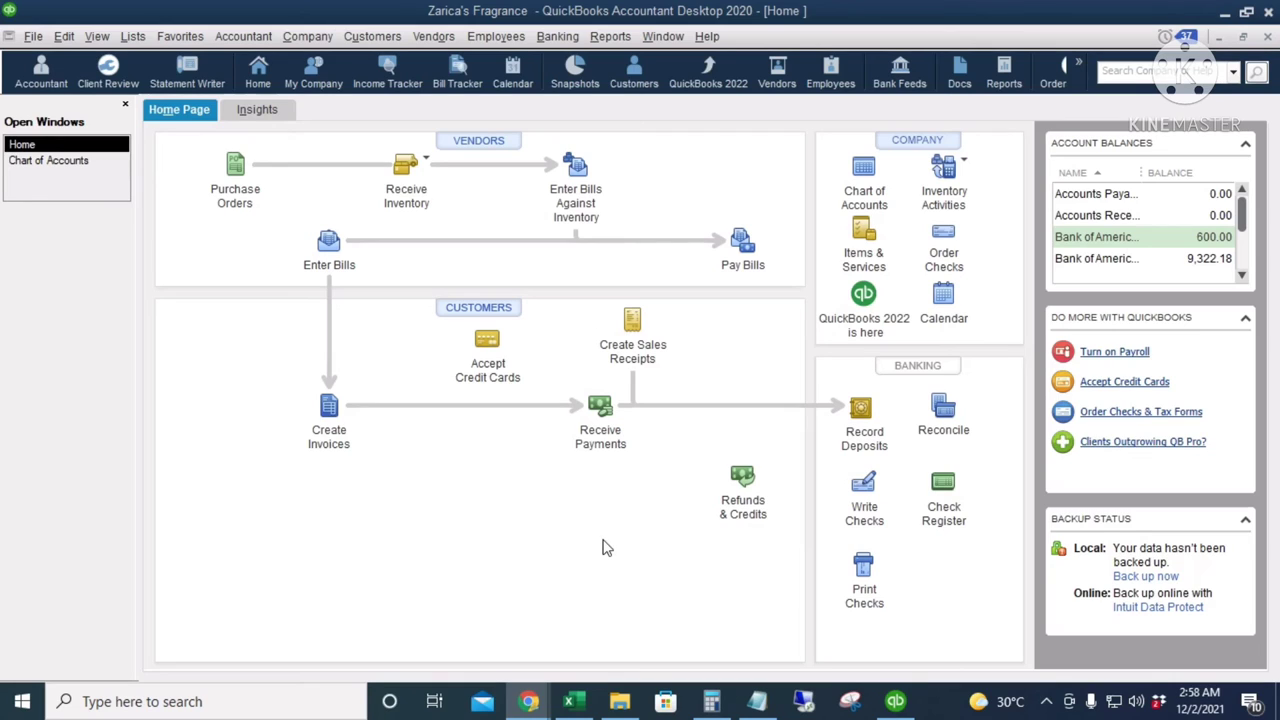
Start a new sales receipt with FP - Lacoste Red and check its available quantity
{"action": "left_click", "coordinate": [638, 318]}
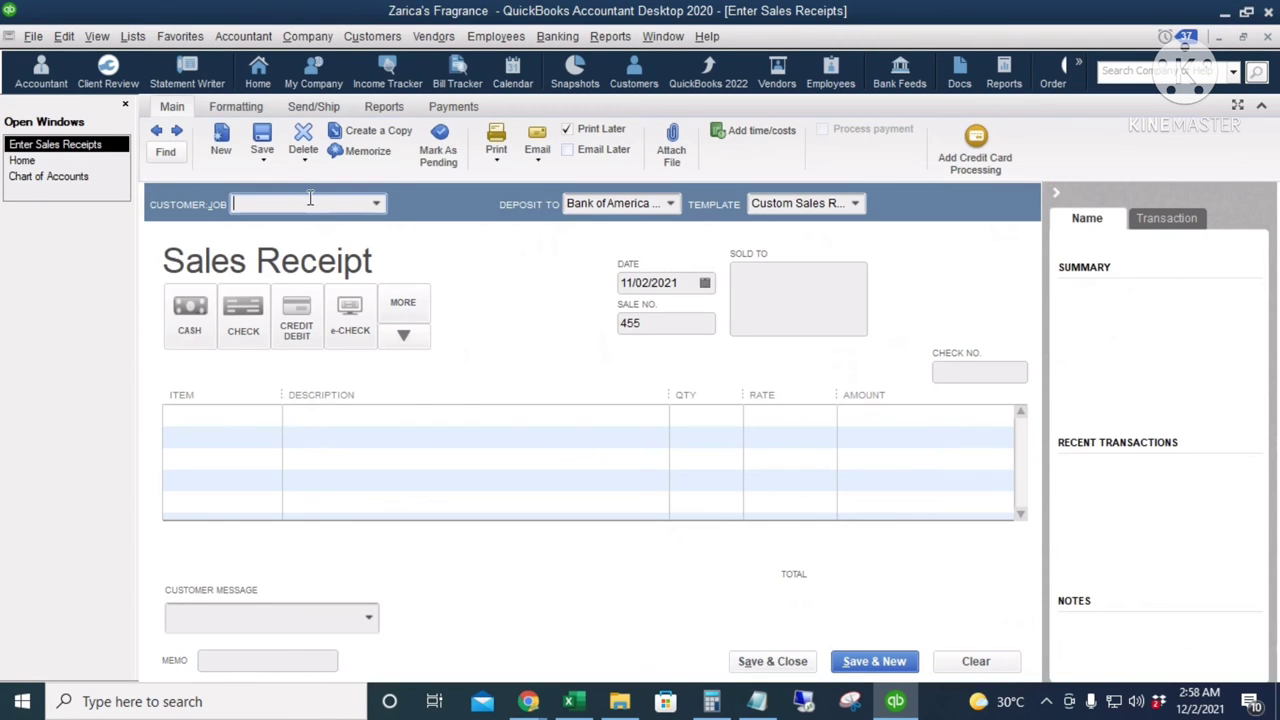
{"action": "left_click", "coordinate": [227, 415]}
{"action": "type", "text": "LACO"}
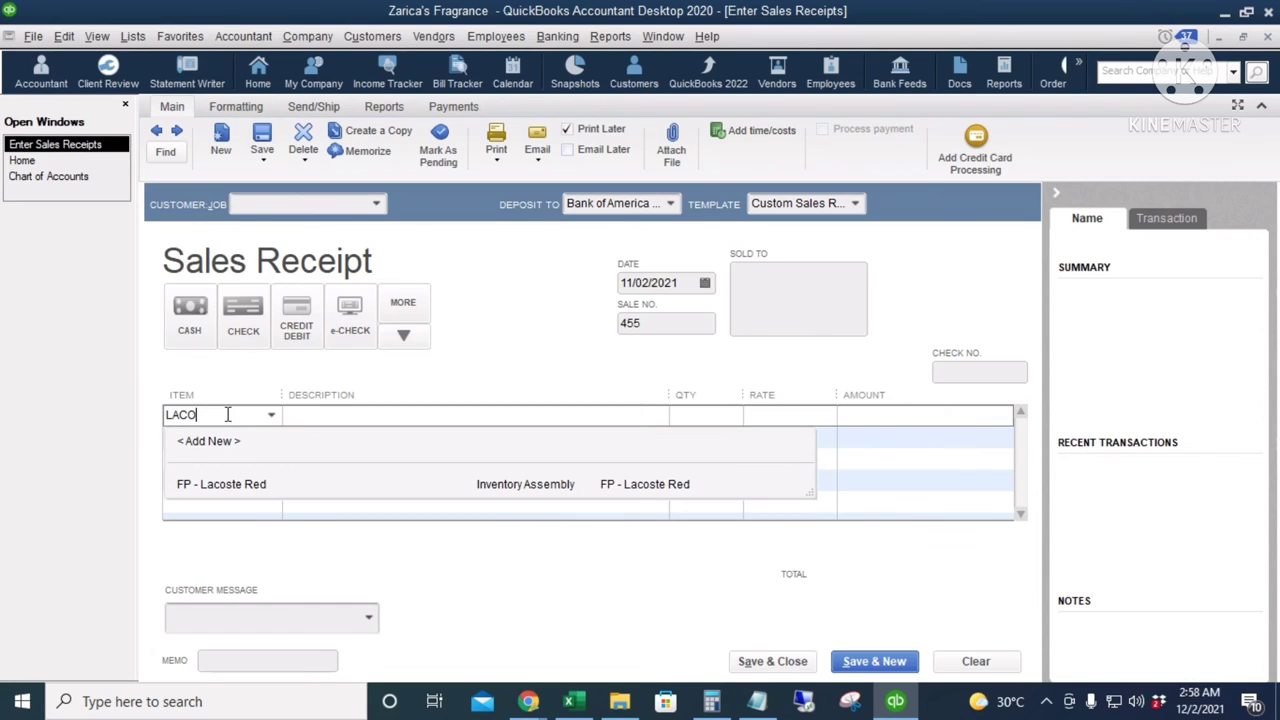
{"action": "left_click", "coordinate": [265, 485]}
{"action": "left_click", "coordinate": [265, 485]}
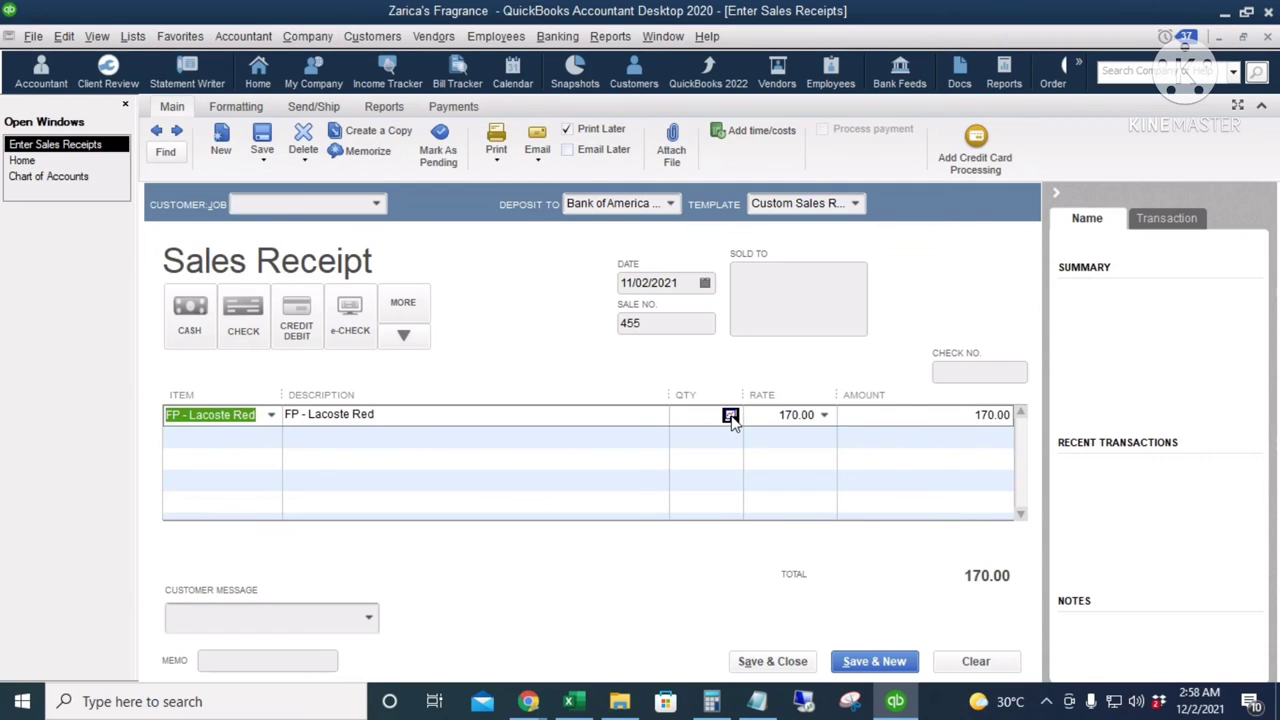
{"action": "left_click", "coordinate": [731, 416]}
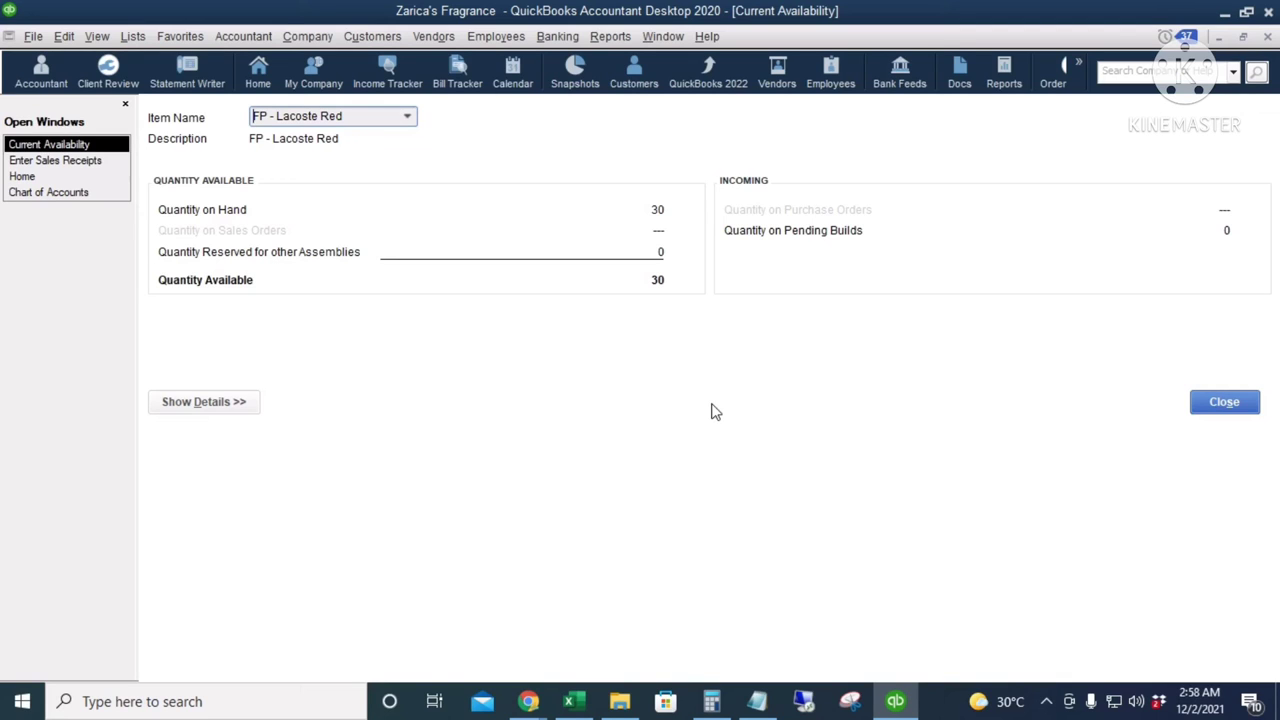
{"action": "key", "text": "Escape"}
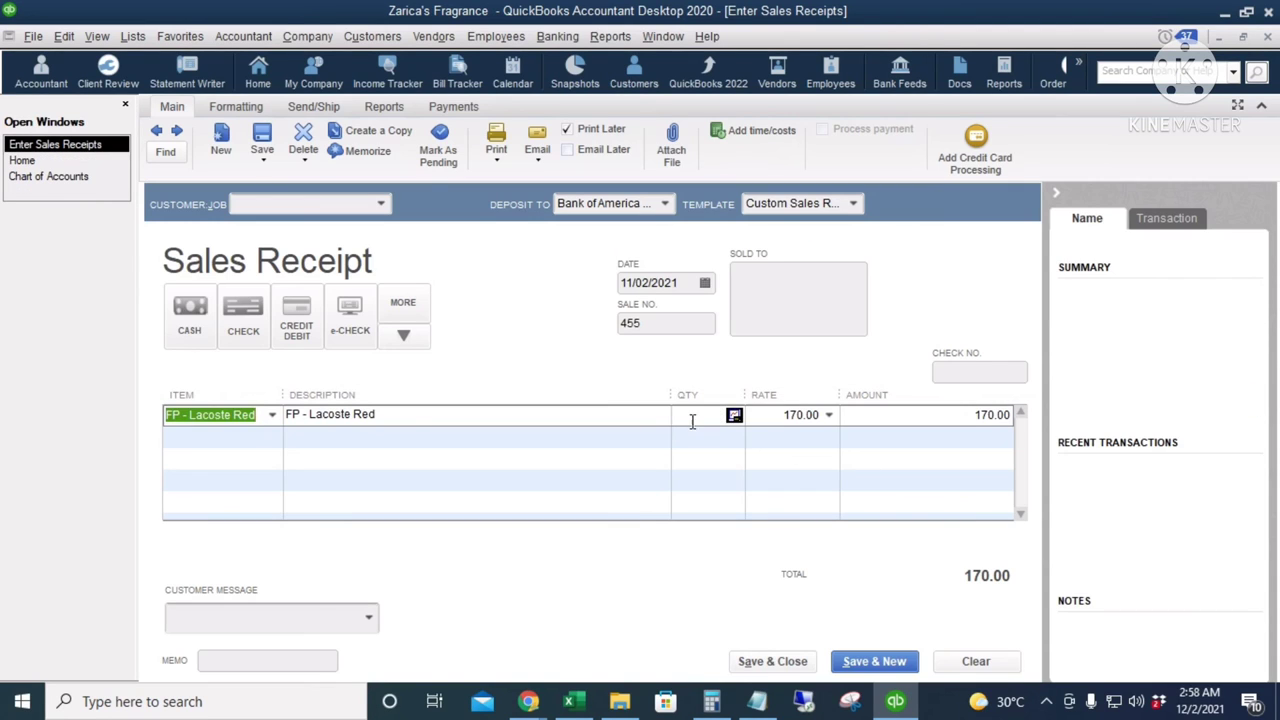
Enter quantity 15 for a 2,550.00 total and view the receipt's transaction journal
{"action": "type", "text": "15"}
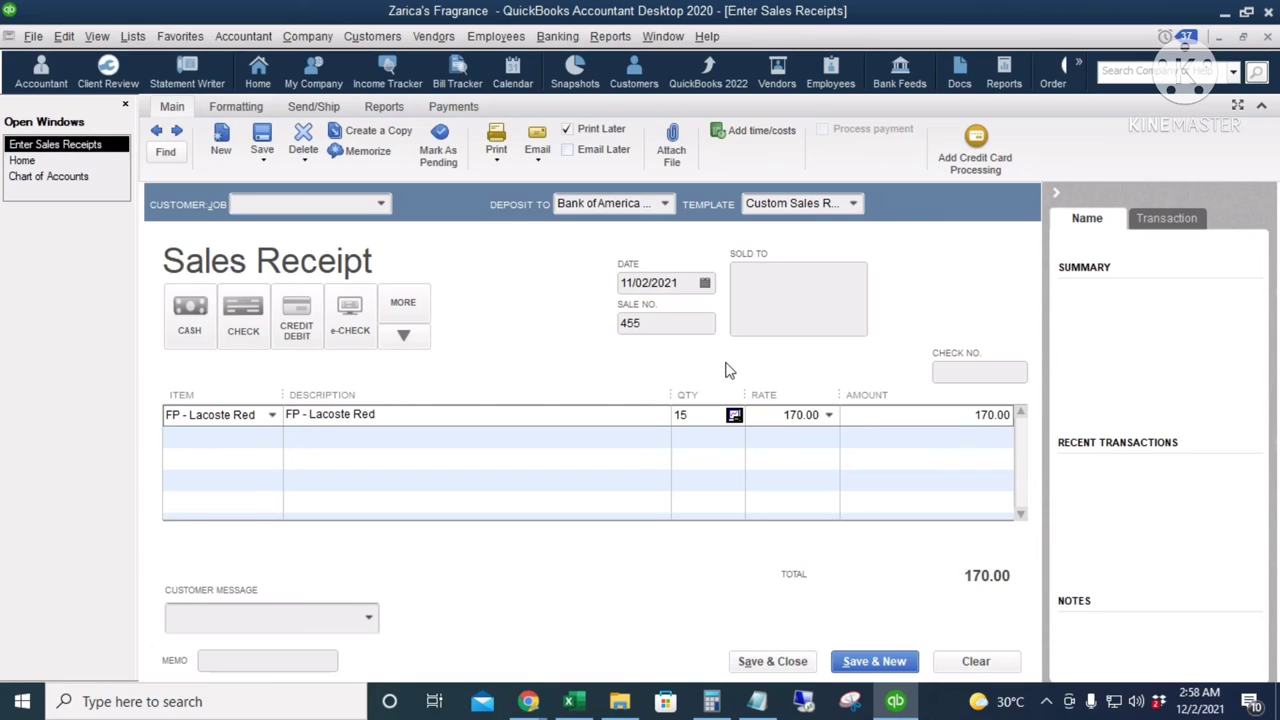
{"action": "key", "text": "Tab"}
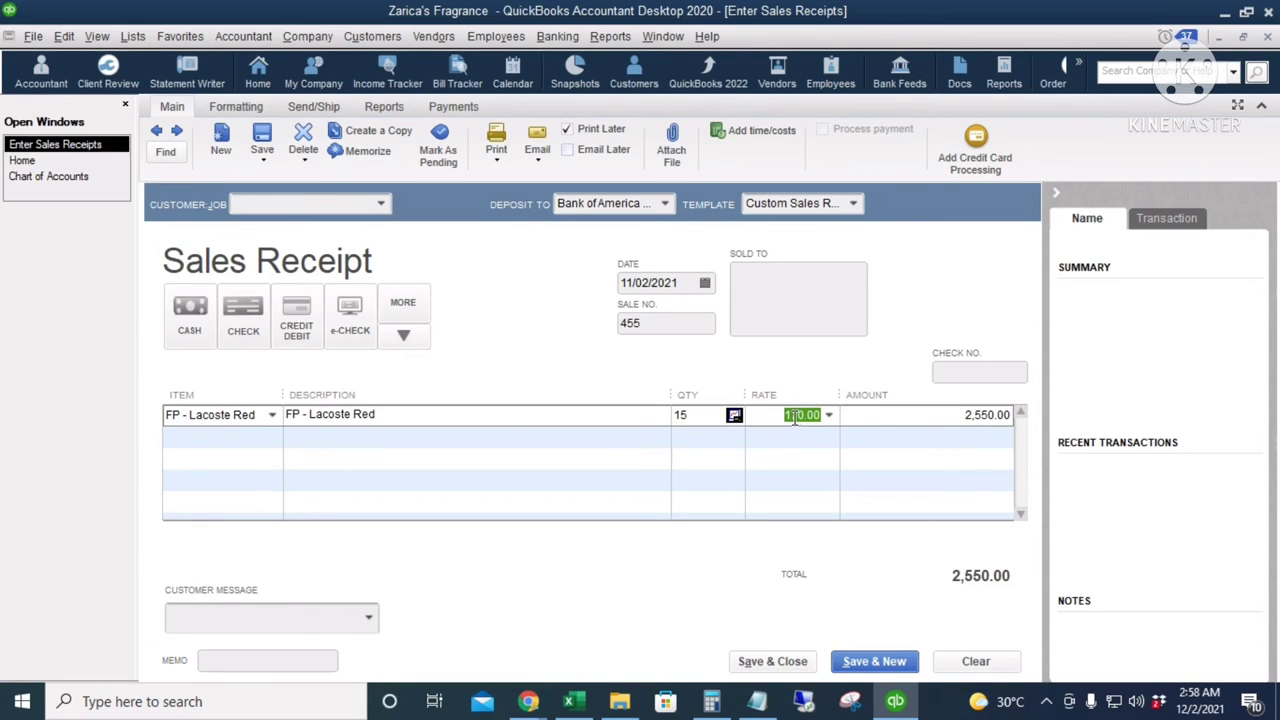
{"action": "key", "text": "Tab"}
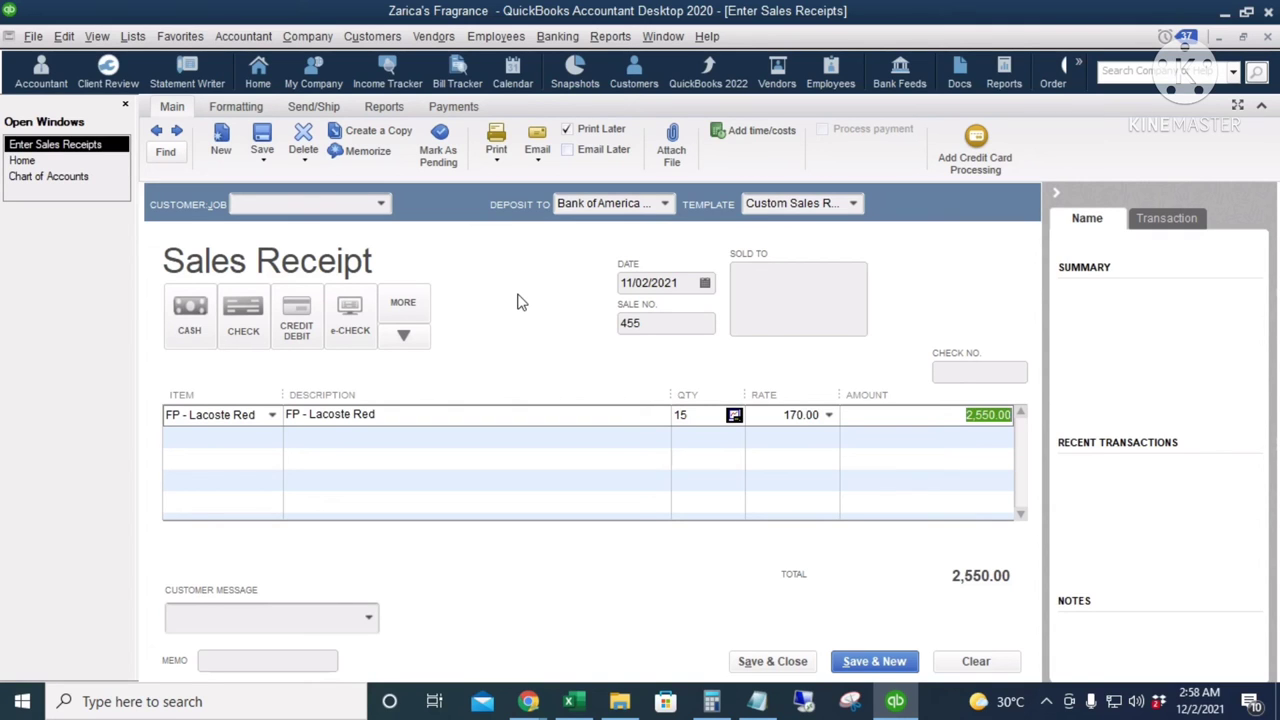
{"action": "key", "text": "ctrl+y"}
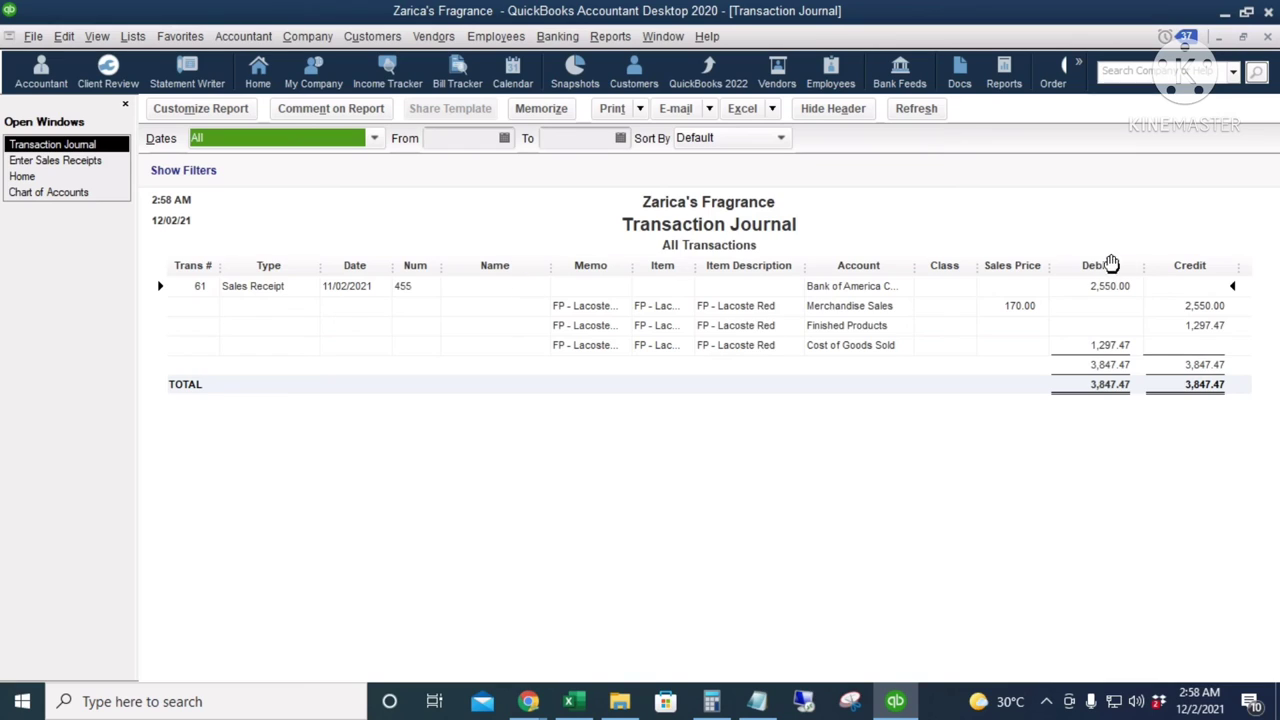
Widen the journal's Account column and highlight the Merchandise Sales and Cost of Goods Sold lines
{"action": "mouse_move", "coordinate": [1145, 266]}
{"action": "left_mouse_down"}
{"action": "mouse_move", "coordinate": [1165, 268]}
{"action": "mouse_move", "coordinate": [1150, 270]}
{"action": "left_mouse_up"}
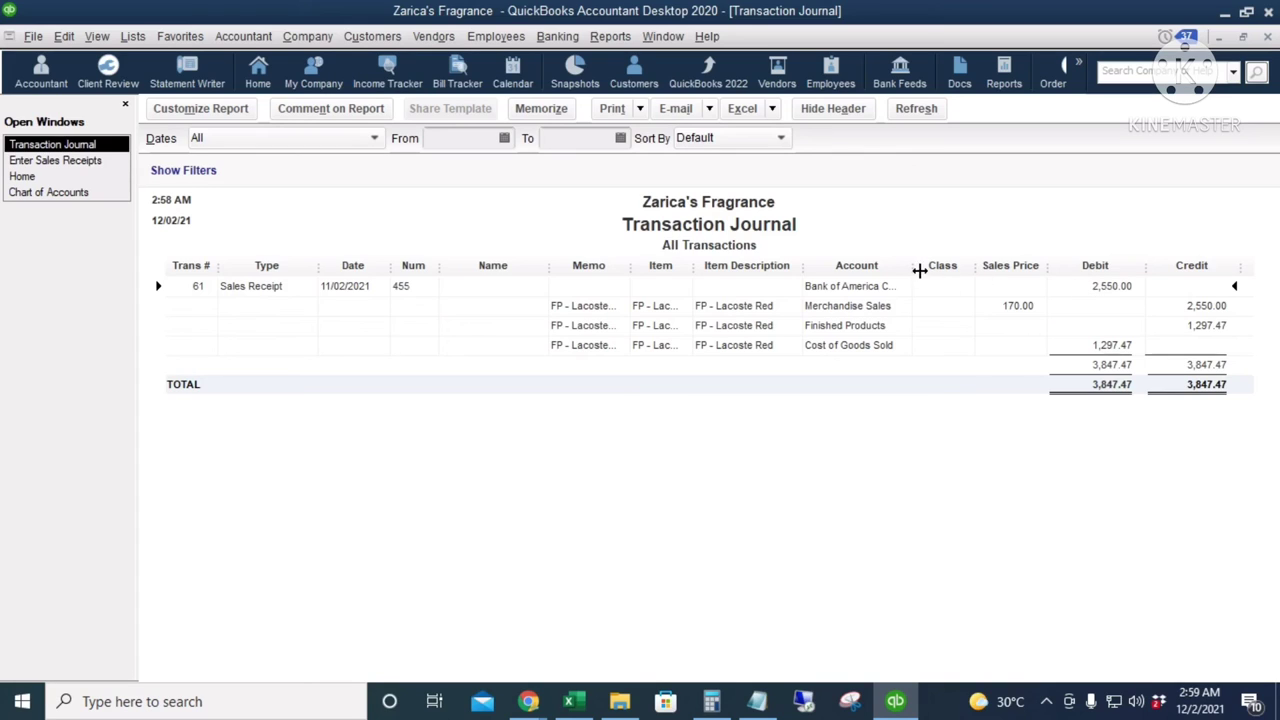
{"action": "left_click_drag", "start_coordinate": [946, 270], "coordinate": [951, 267]}
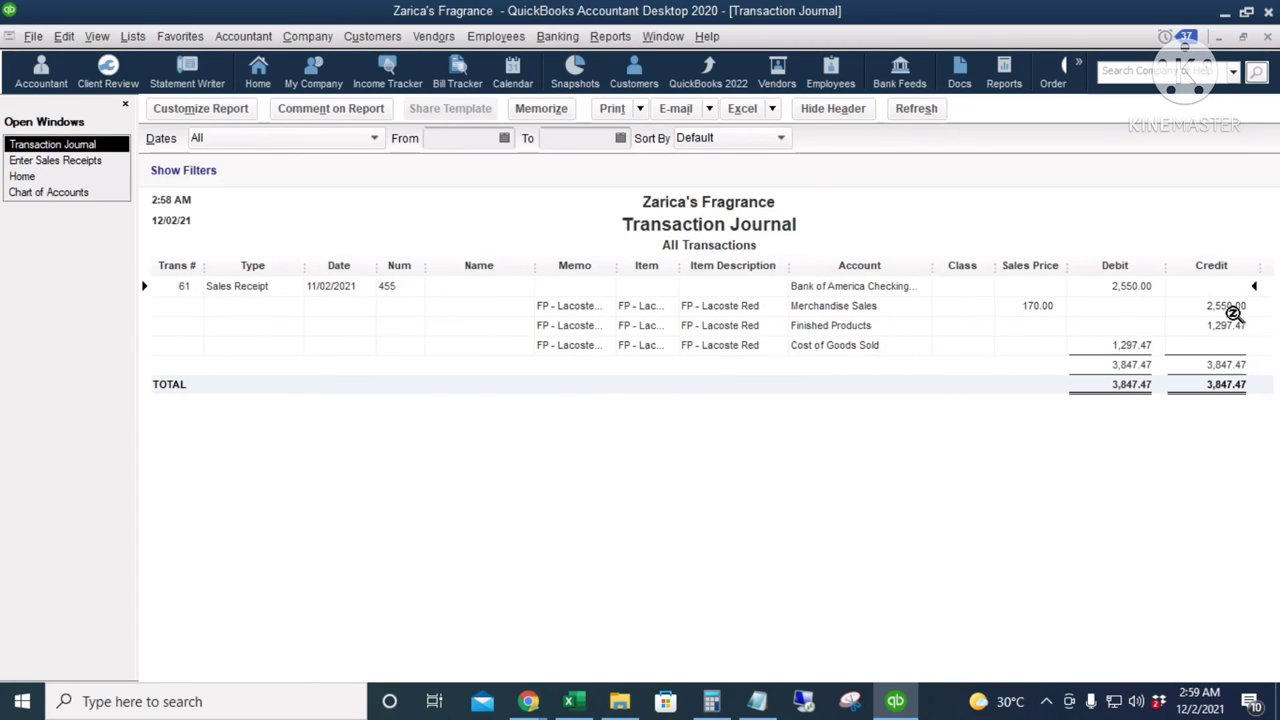
{"action": "left_click", "coordinate": [1240, 305]}
{"action": "left_click", "coordinate": [1137, 347]}
Open FP - Lacoste Red's all-dates QuickReport and highlight 30 built, -15 sold, 15 on hand
{"action": "left_click", "coordinate": [21, 178]}
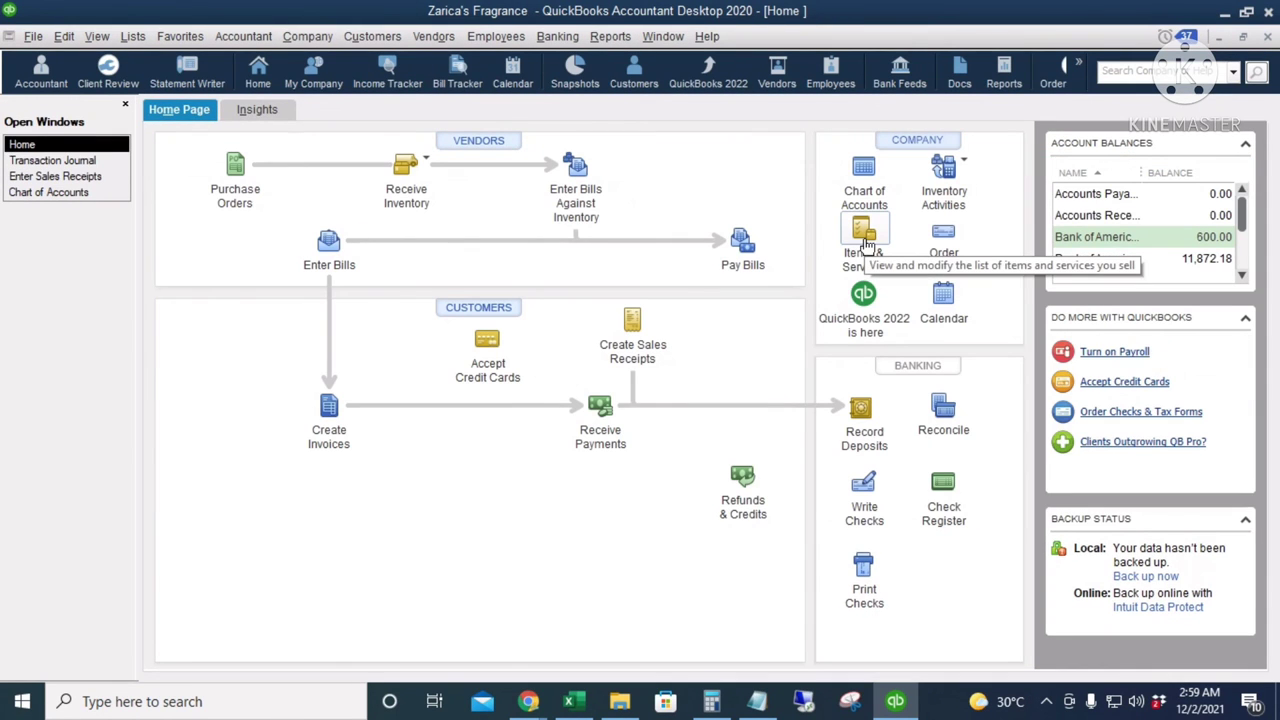
{"action": "left_click", "coordinate": [864, 240]}
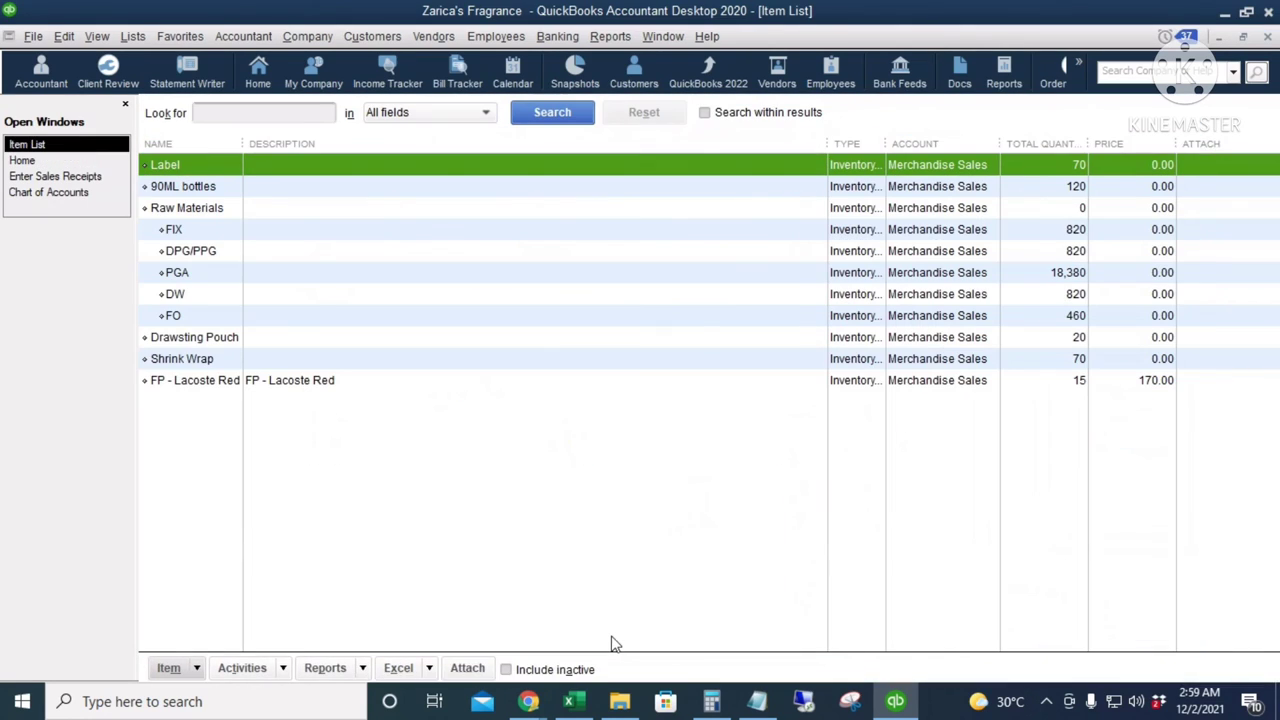
{"action": "left_click", "coordinate": [524, 381]}
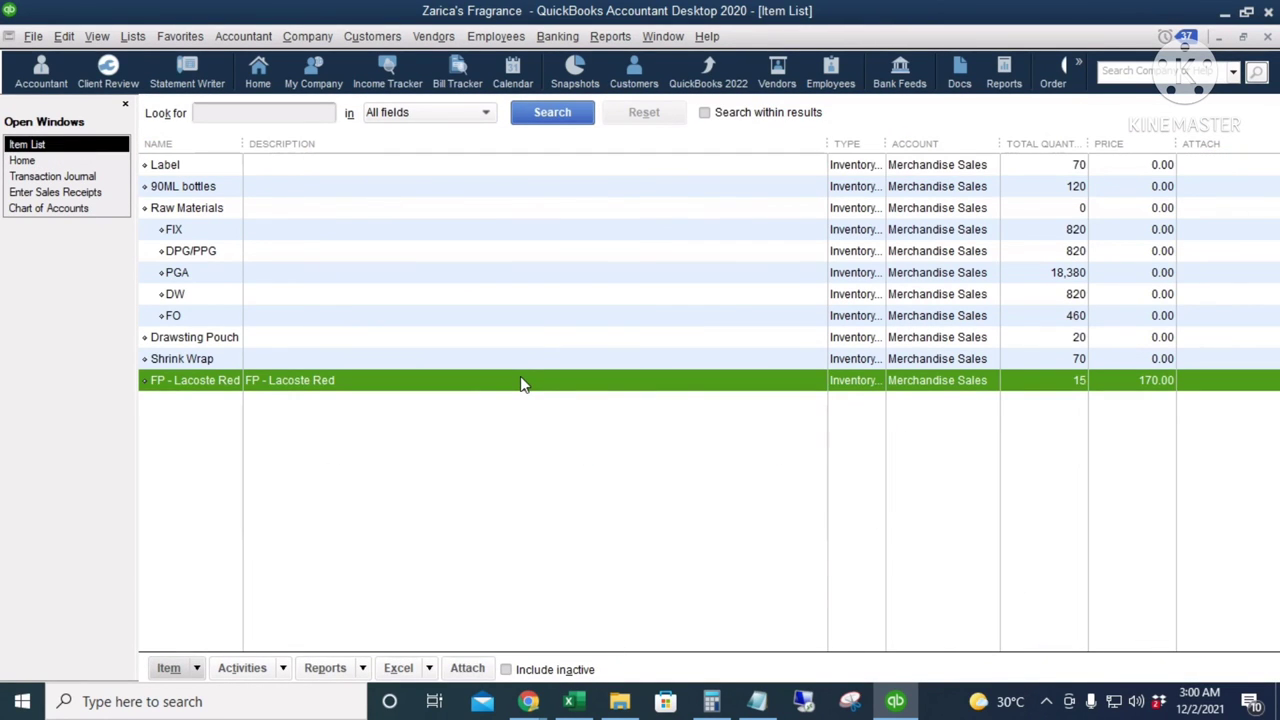
{"action": "key", "text": "ctrl+q"}
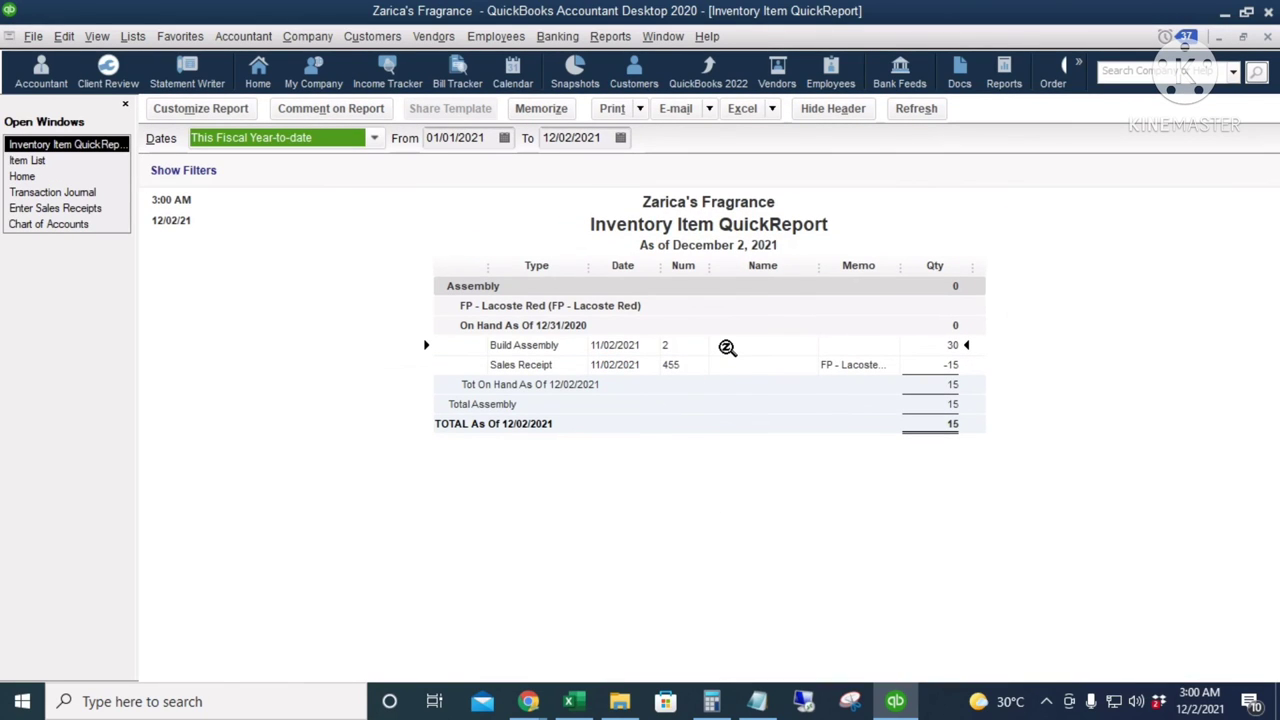
{"action": "type", "text": "a"}
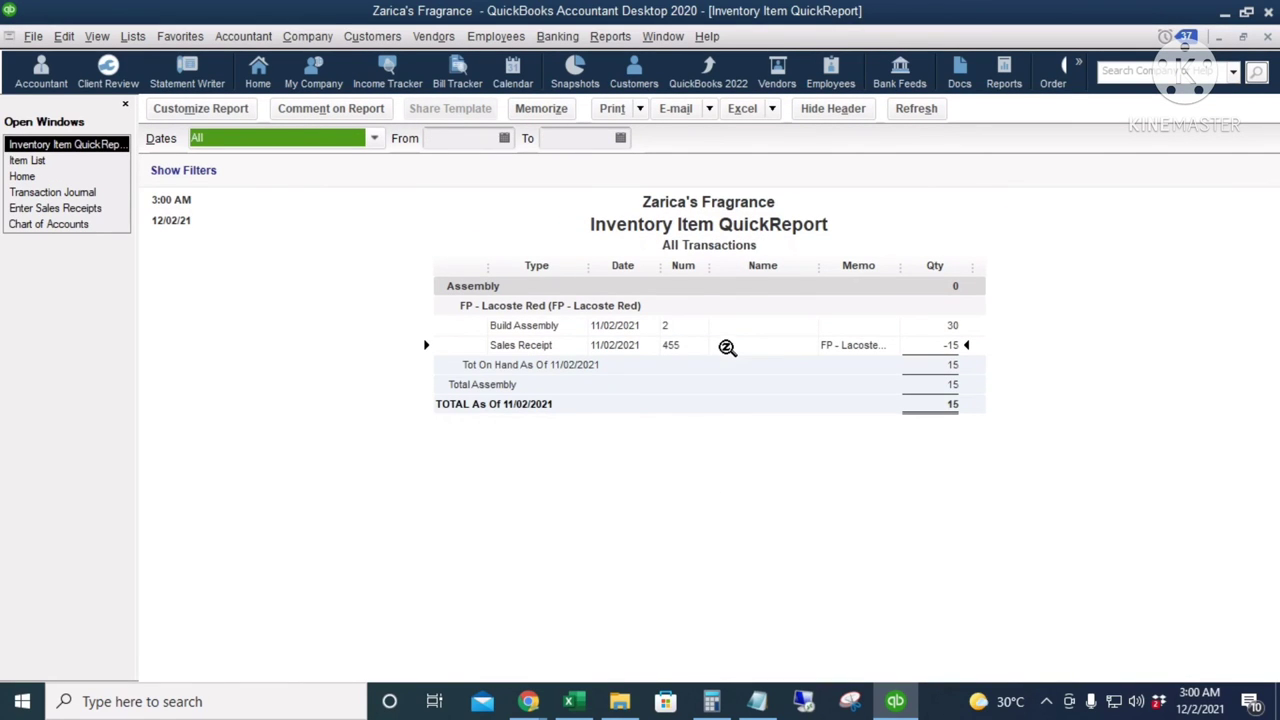
{"action": "left_click", "coordinate": [944, 325]}
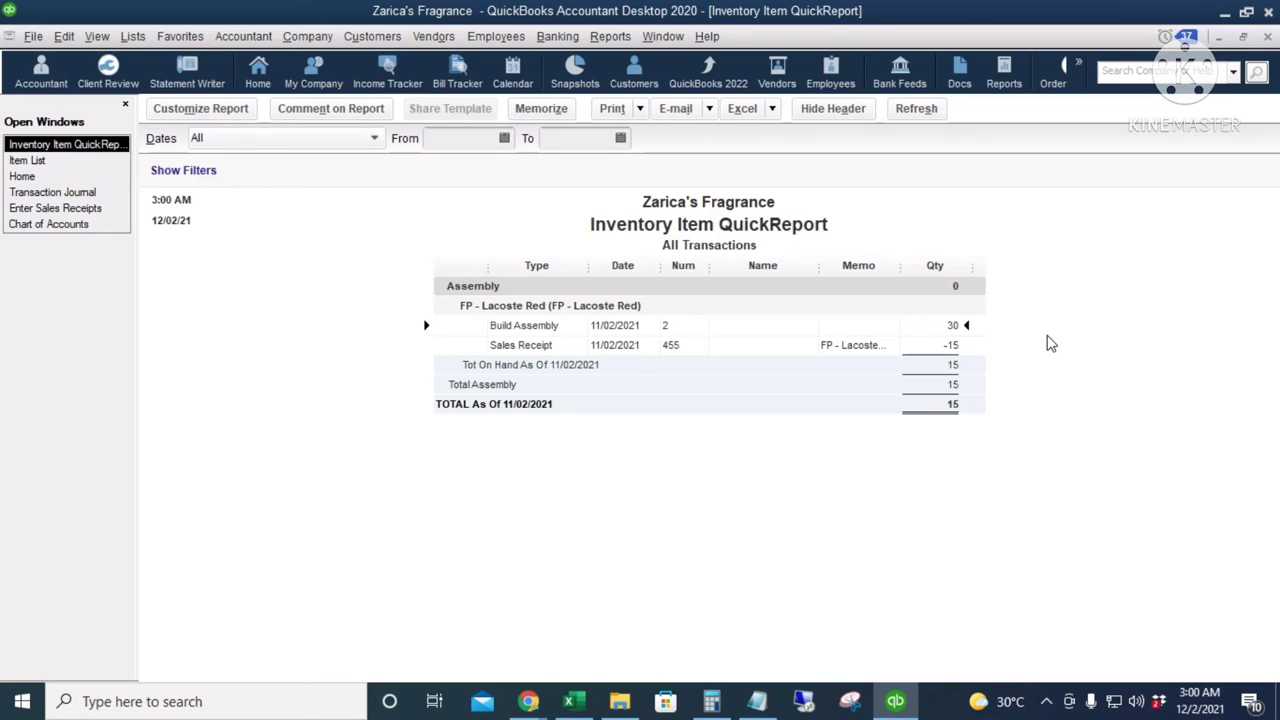
{"action": "left_click", "coordinate": [950, 345]}
{"action": "left_click", "coordinate": [955, 366]}
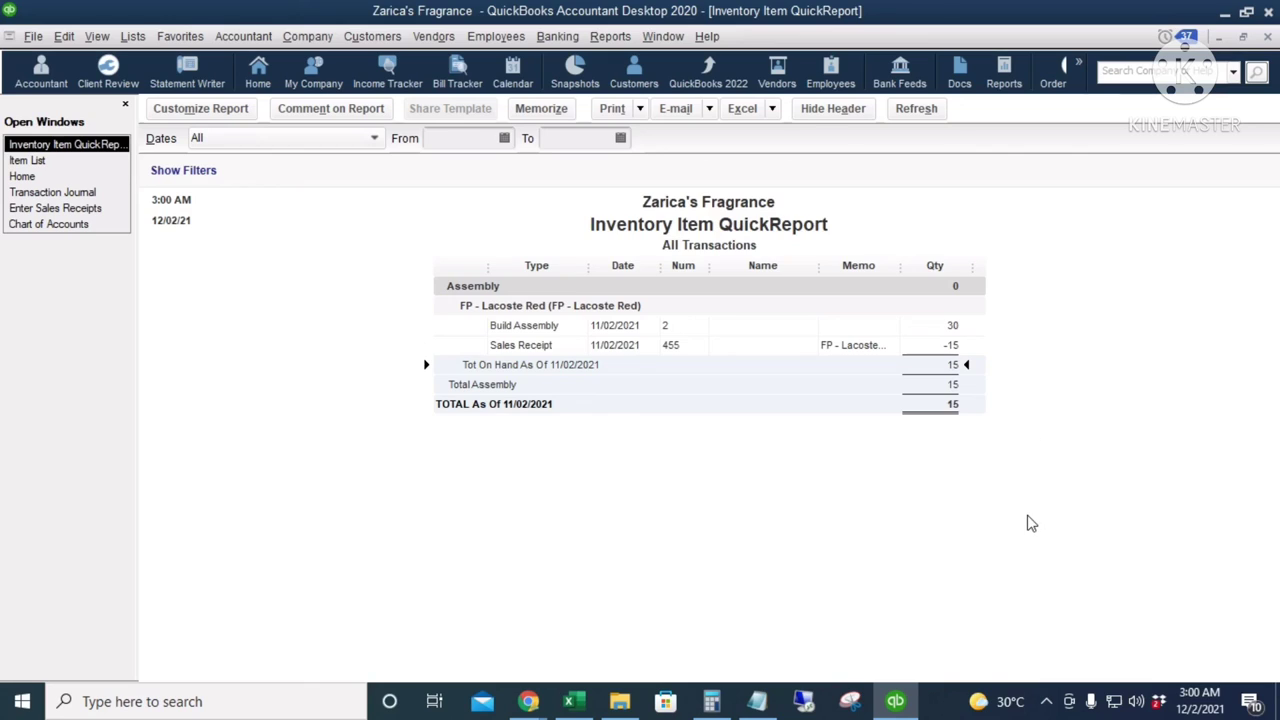